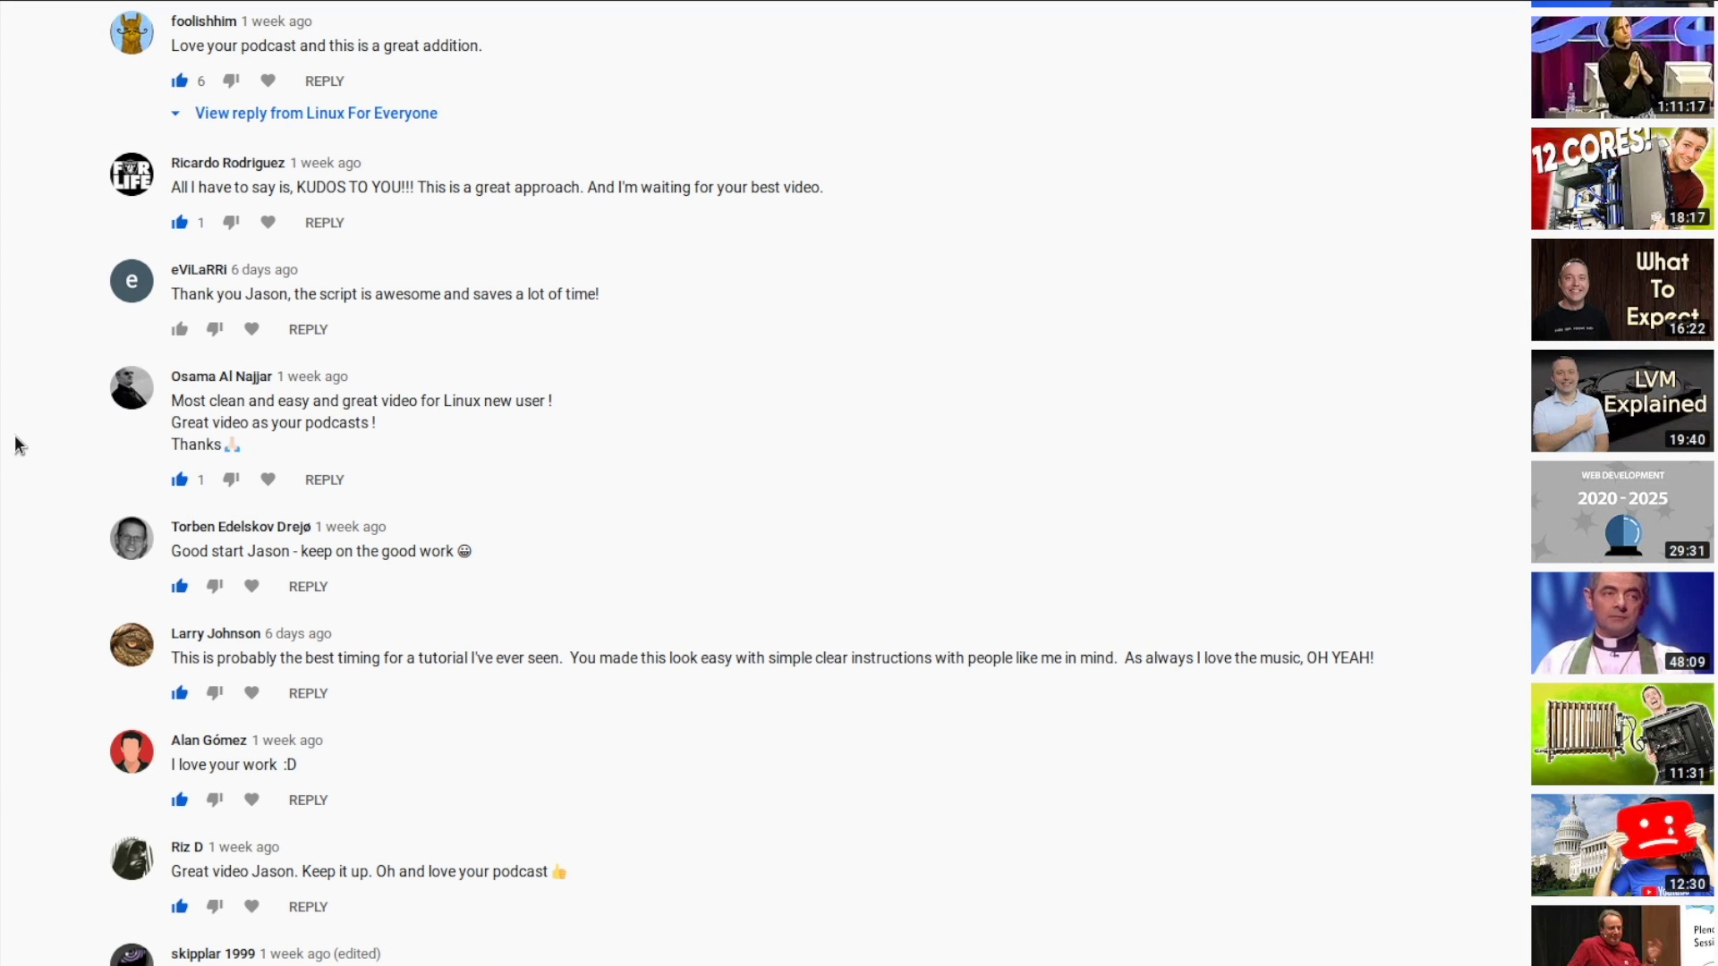
# Type the #!/bin/bash first line in the new gedit document and add blank lines below it
pyautogui.scroll(-4, 16, 444)
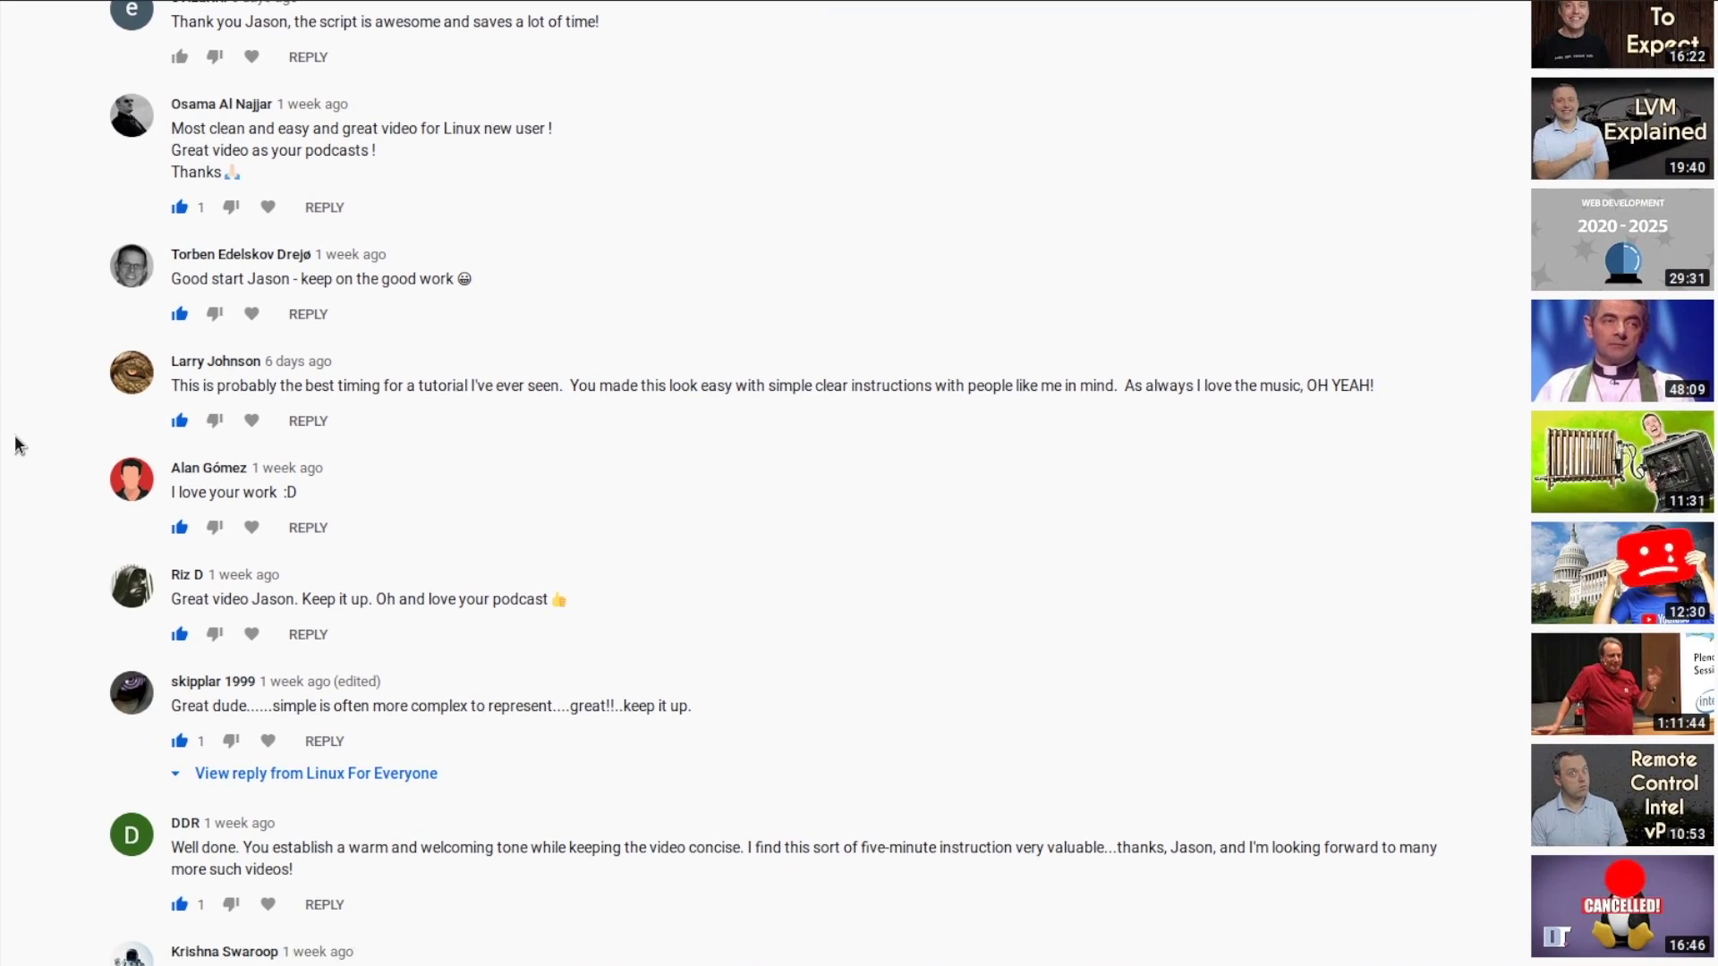
pyautogui.scroll(-4, 14, 437)
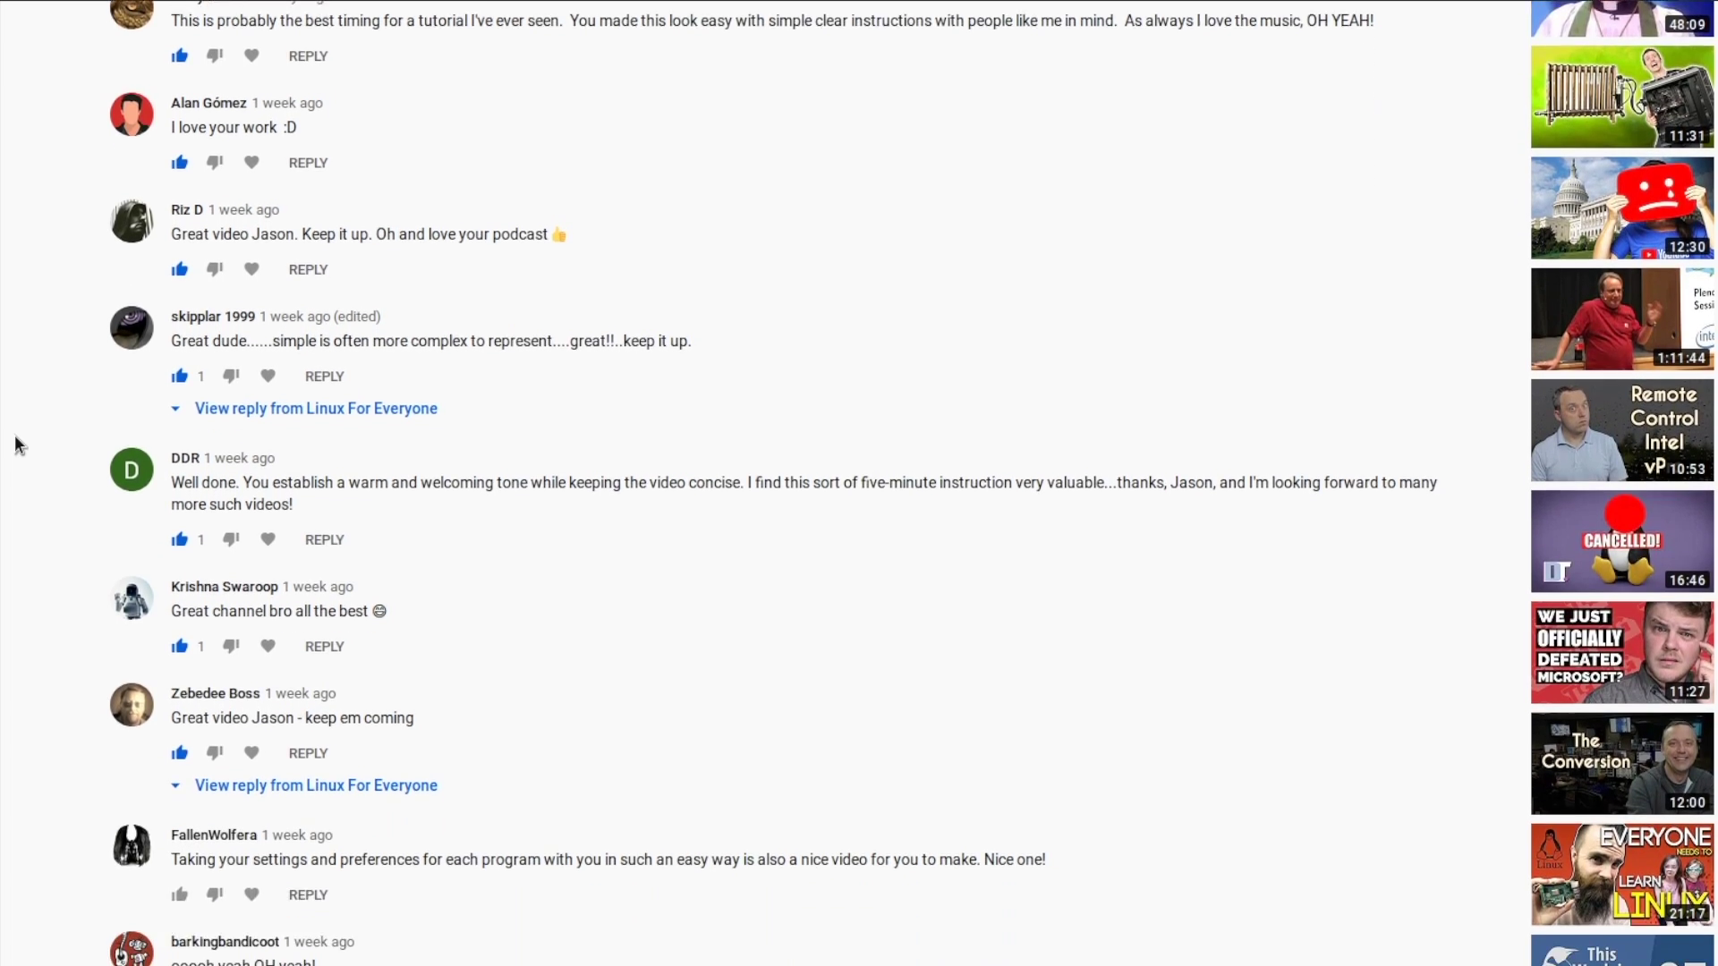
pyautogui.scroll(-5, 15, 439)
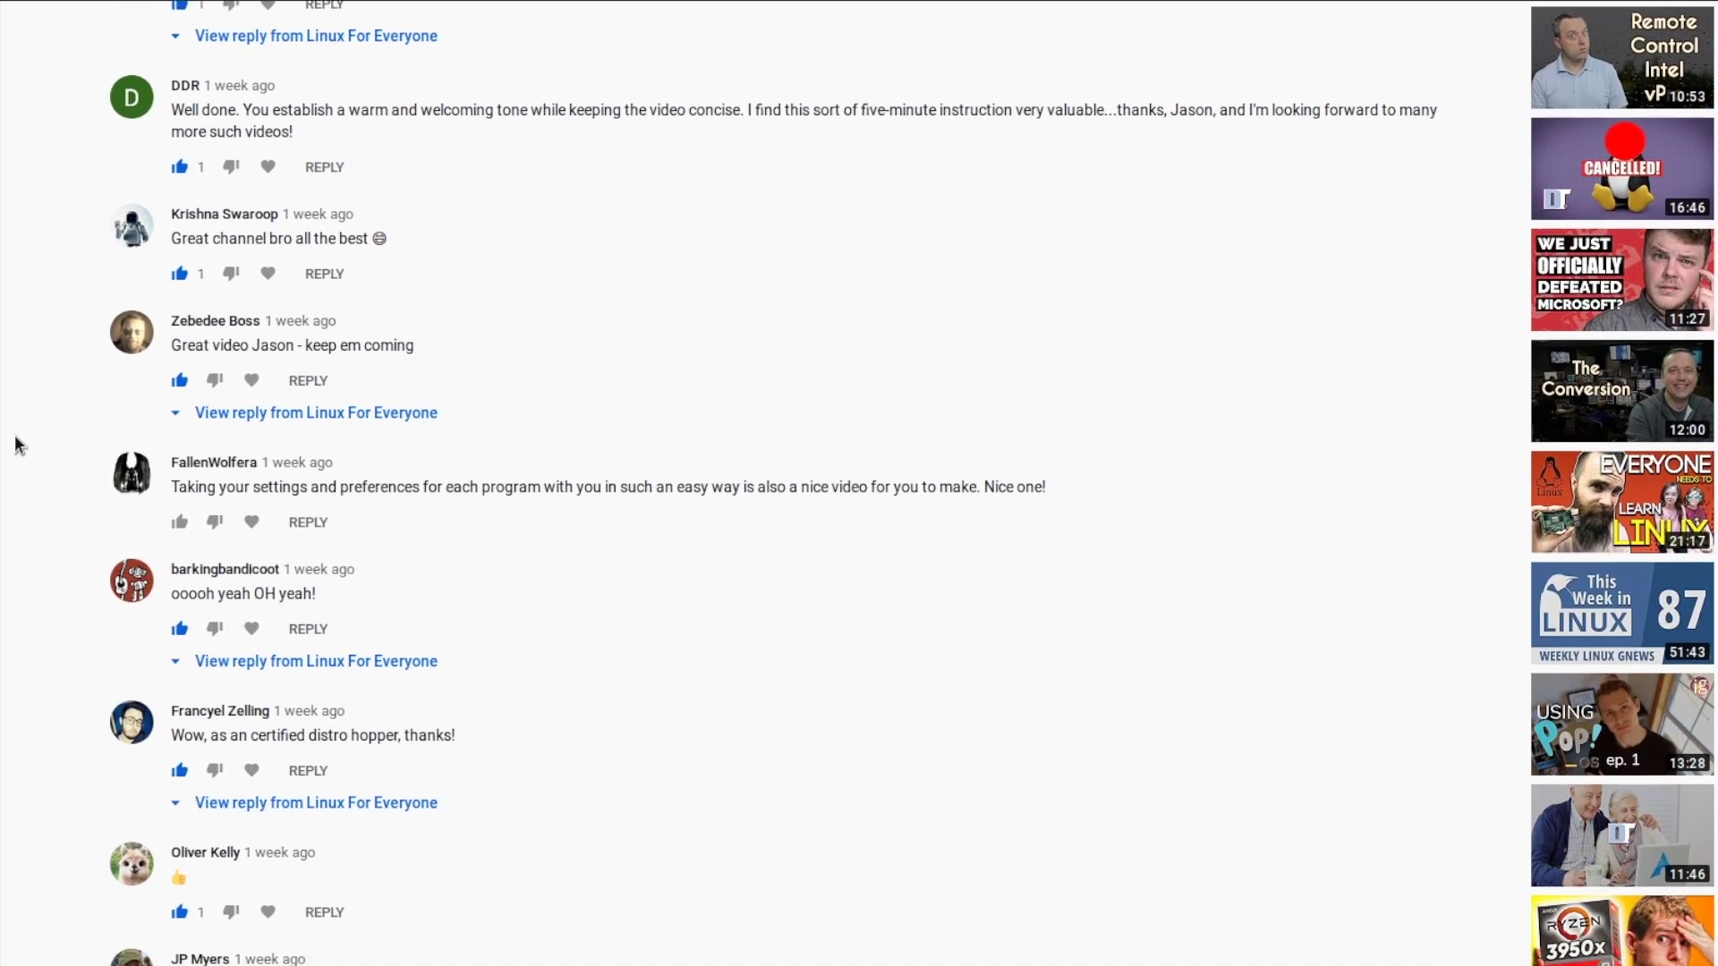
pyautogui.scroll(-5, 15, 435)
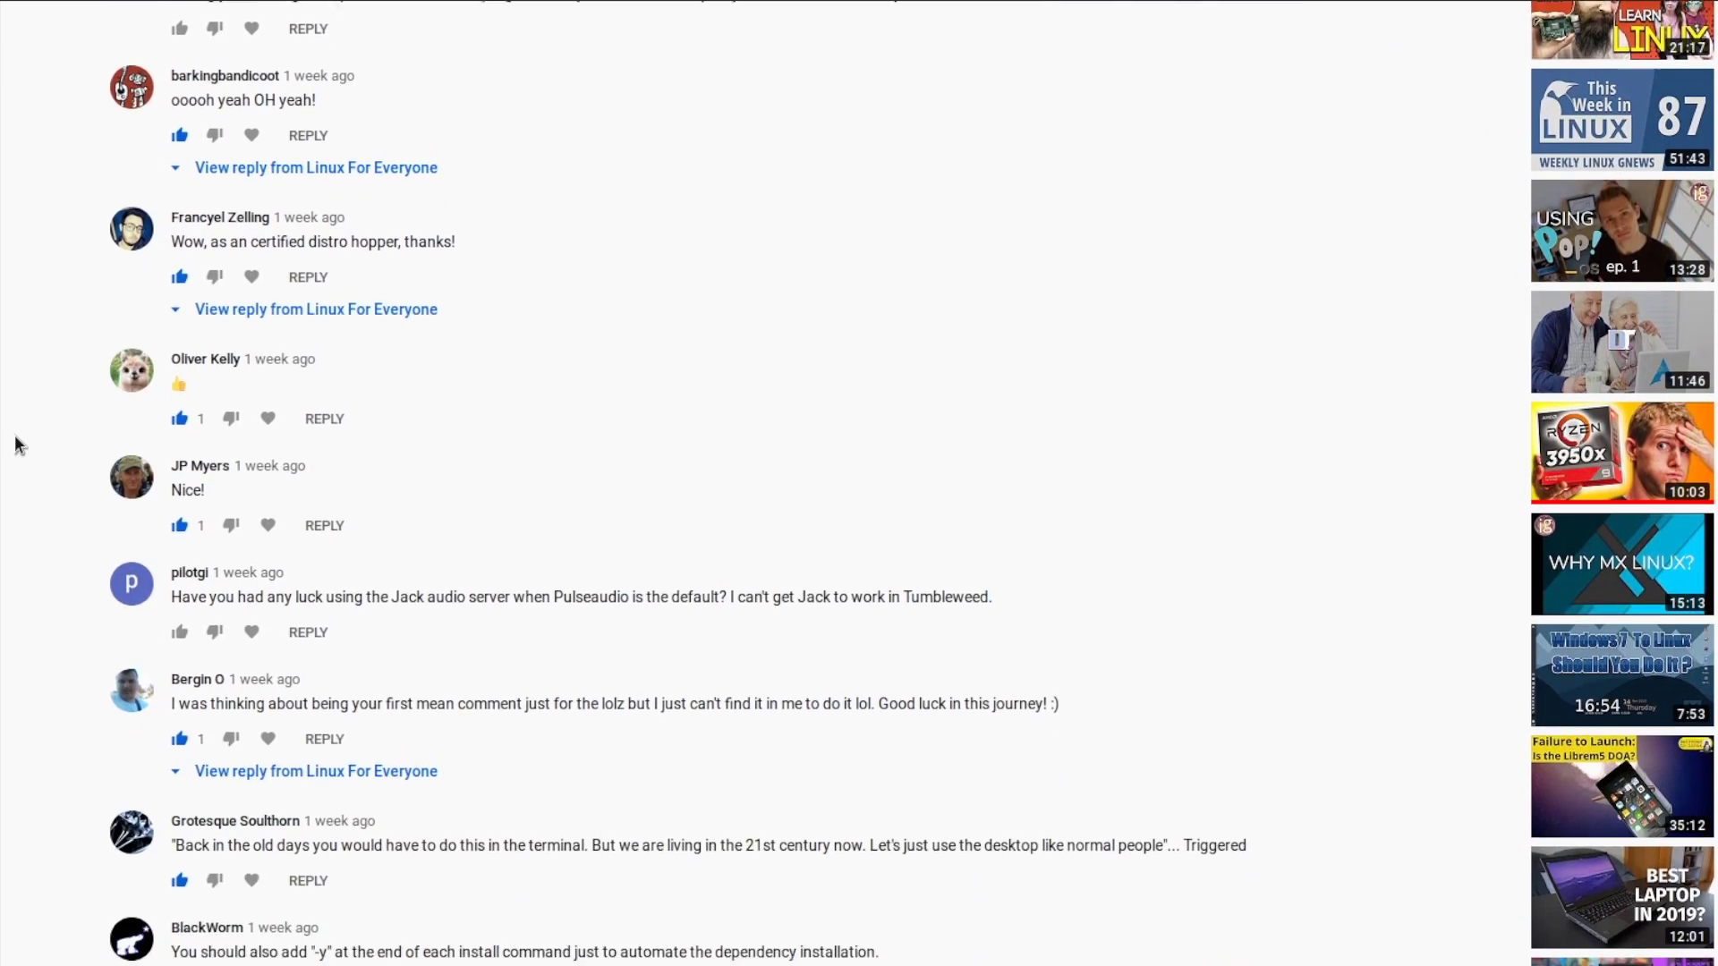
pyautogui.scroll(-1, 15, 436)
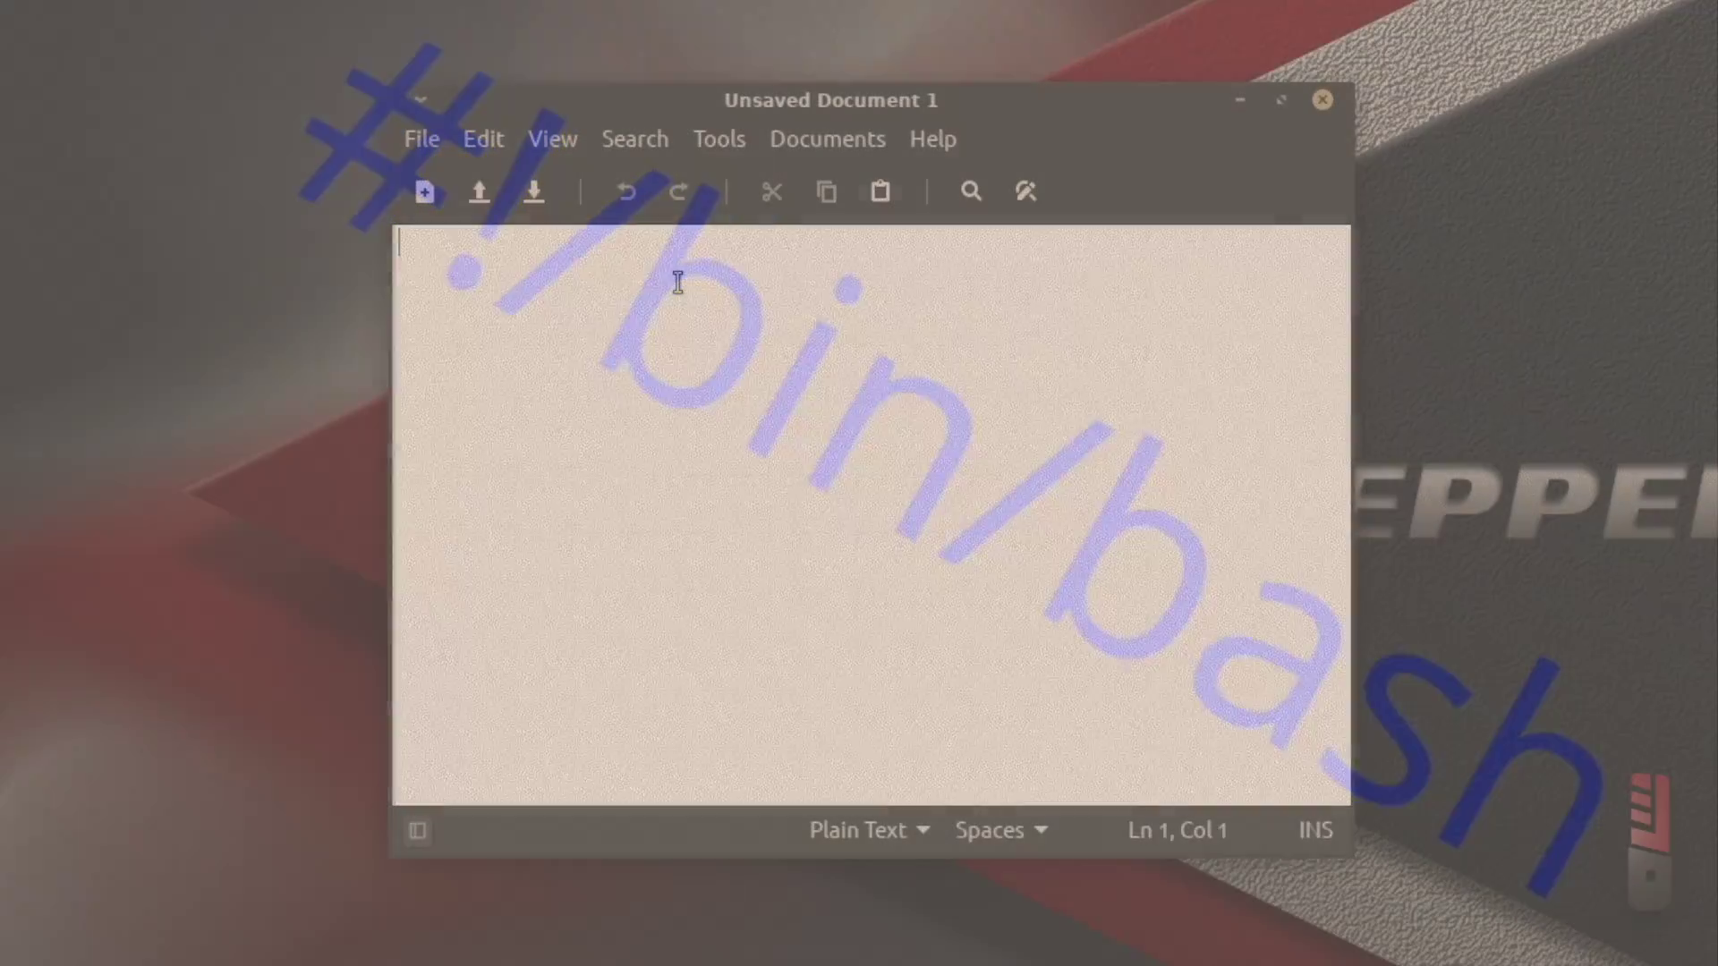
pyautogui.write('!')
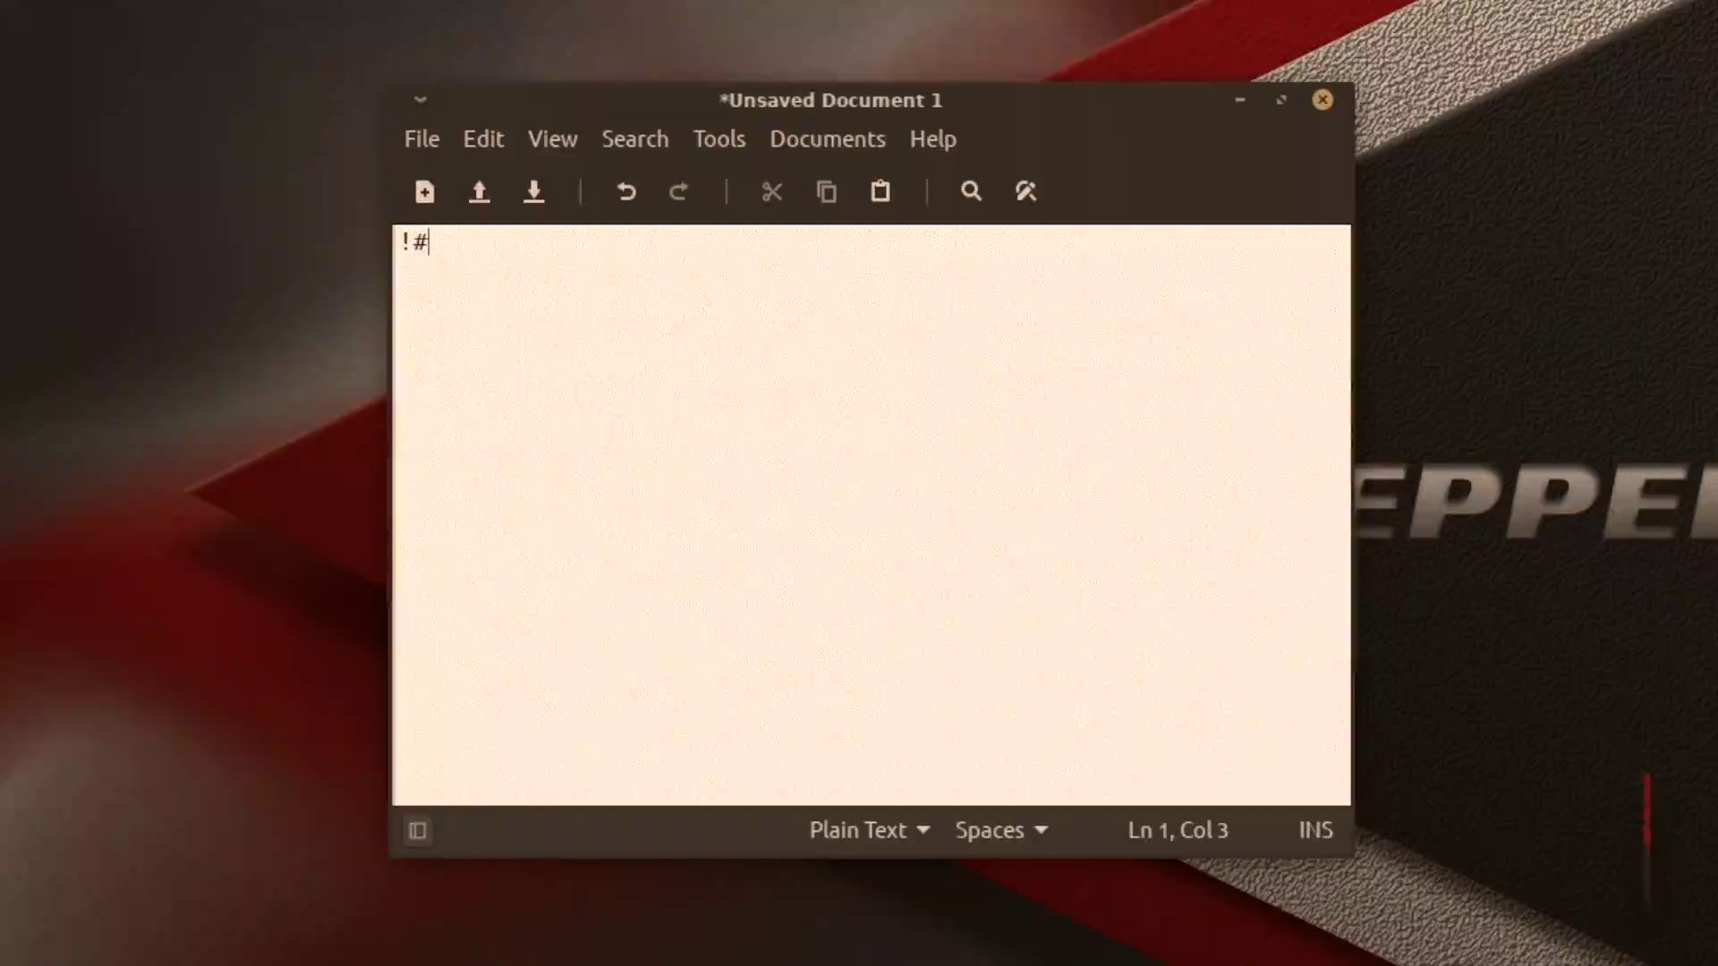
pyautogui.write('#/')
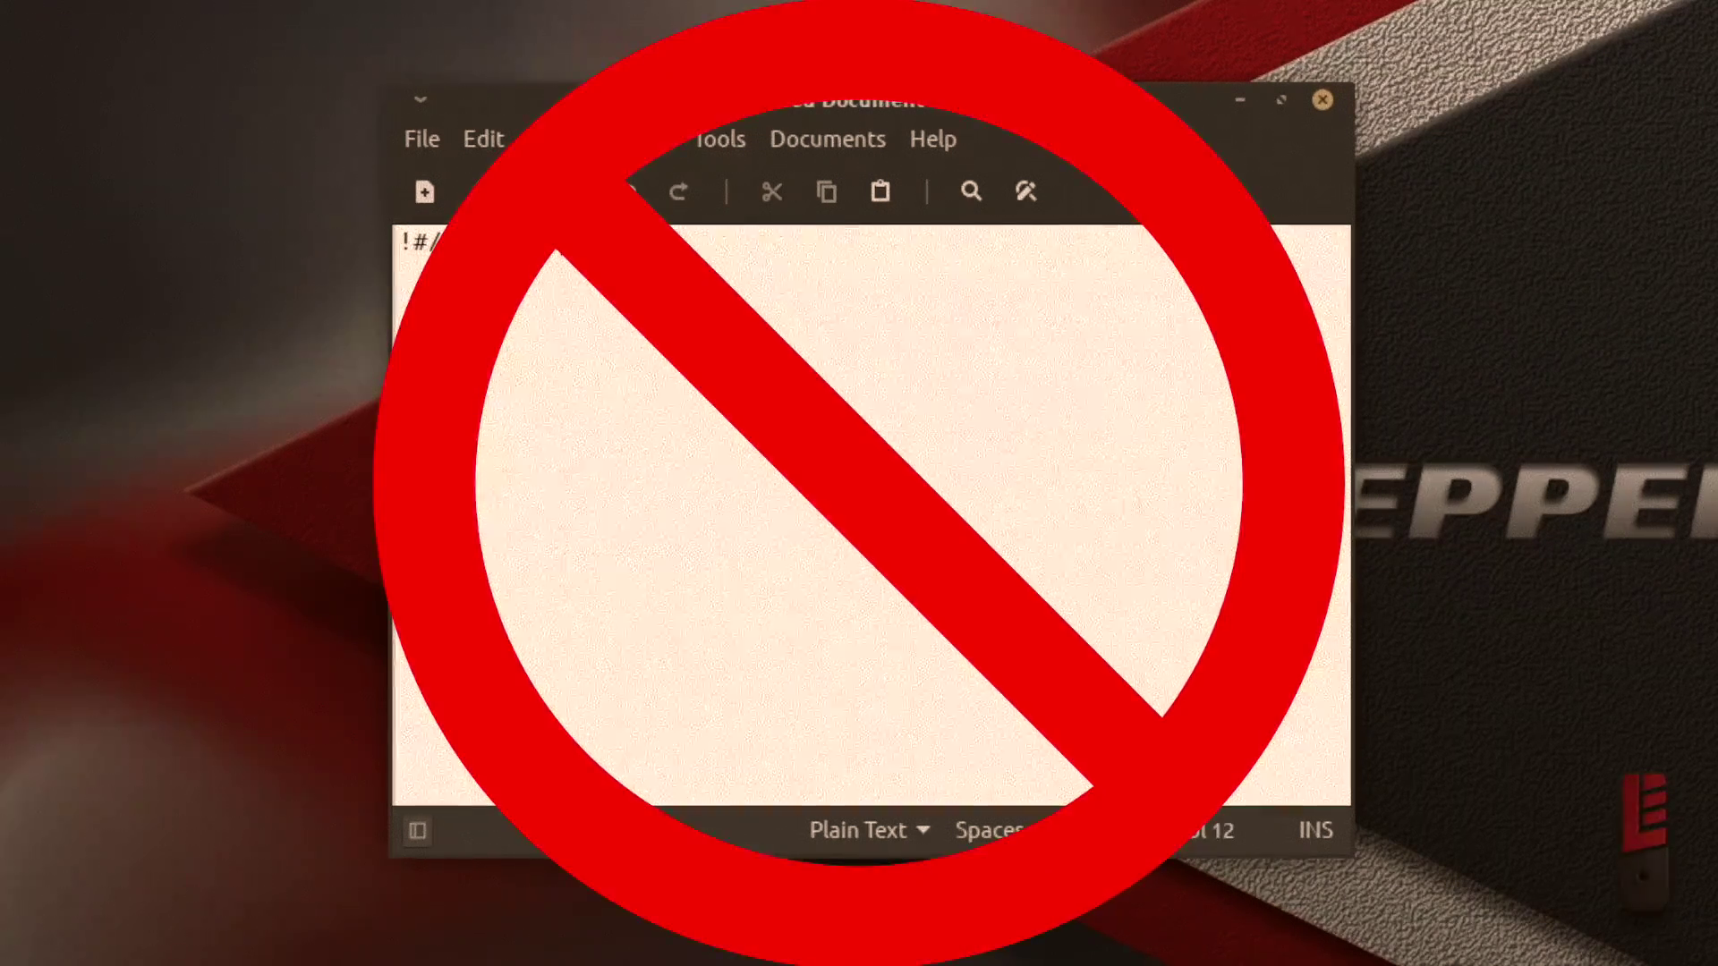
pyautogui.press('Return')
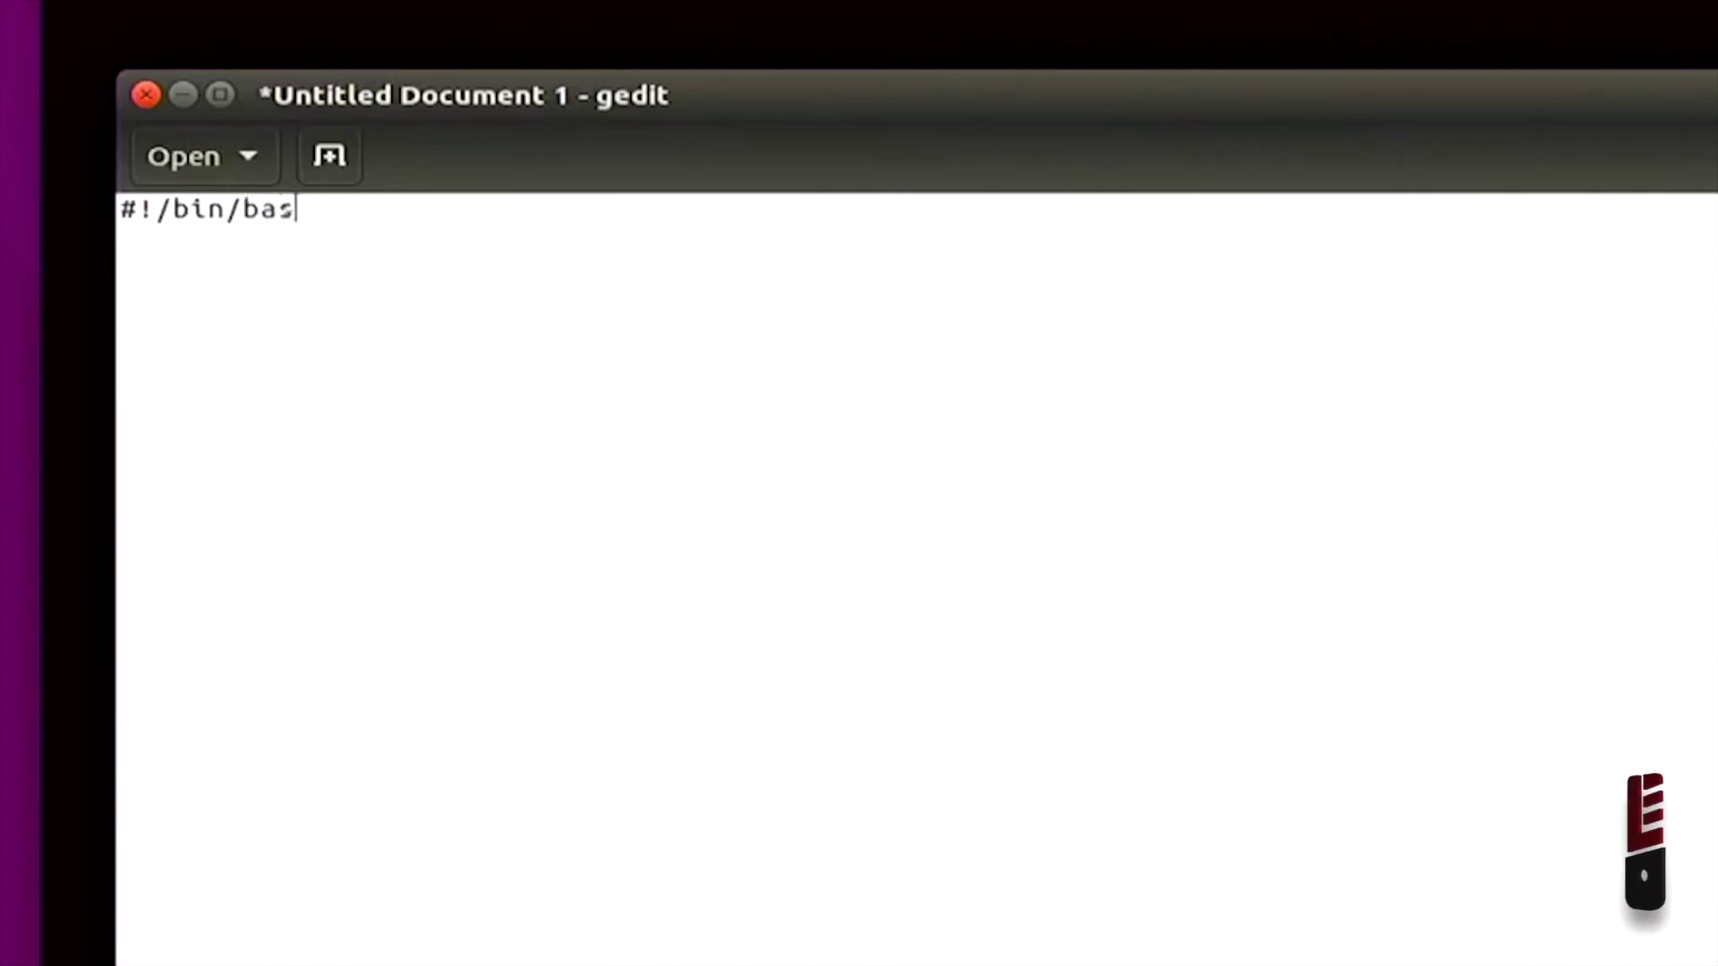
pyautogui.press('Return')
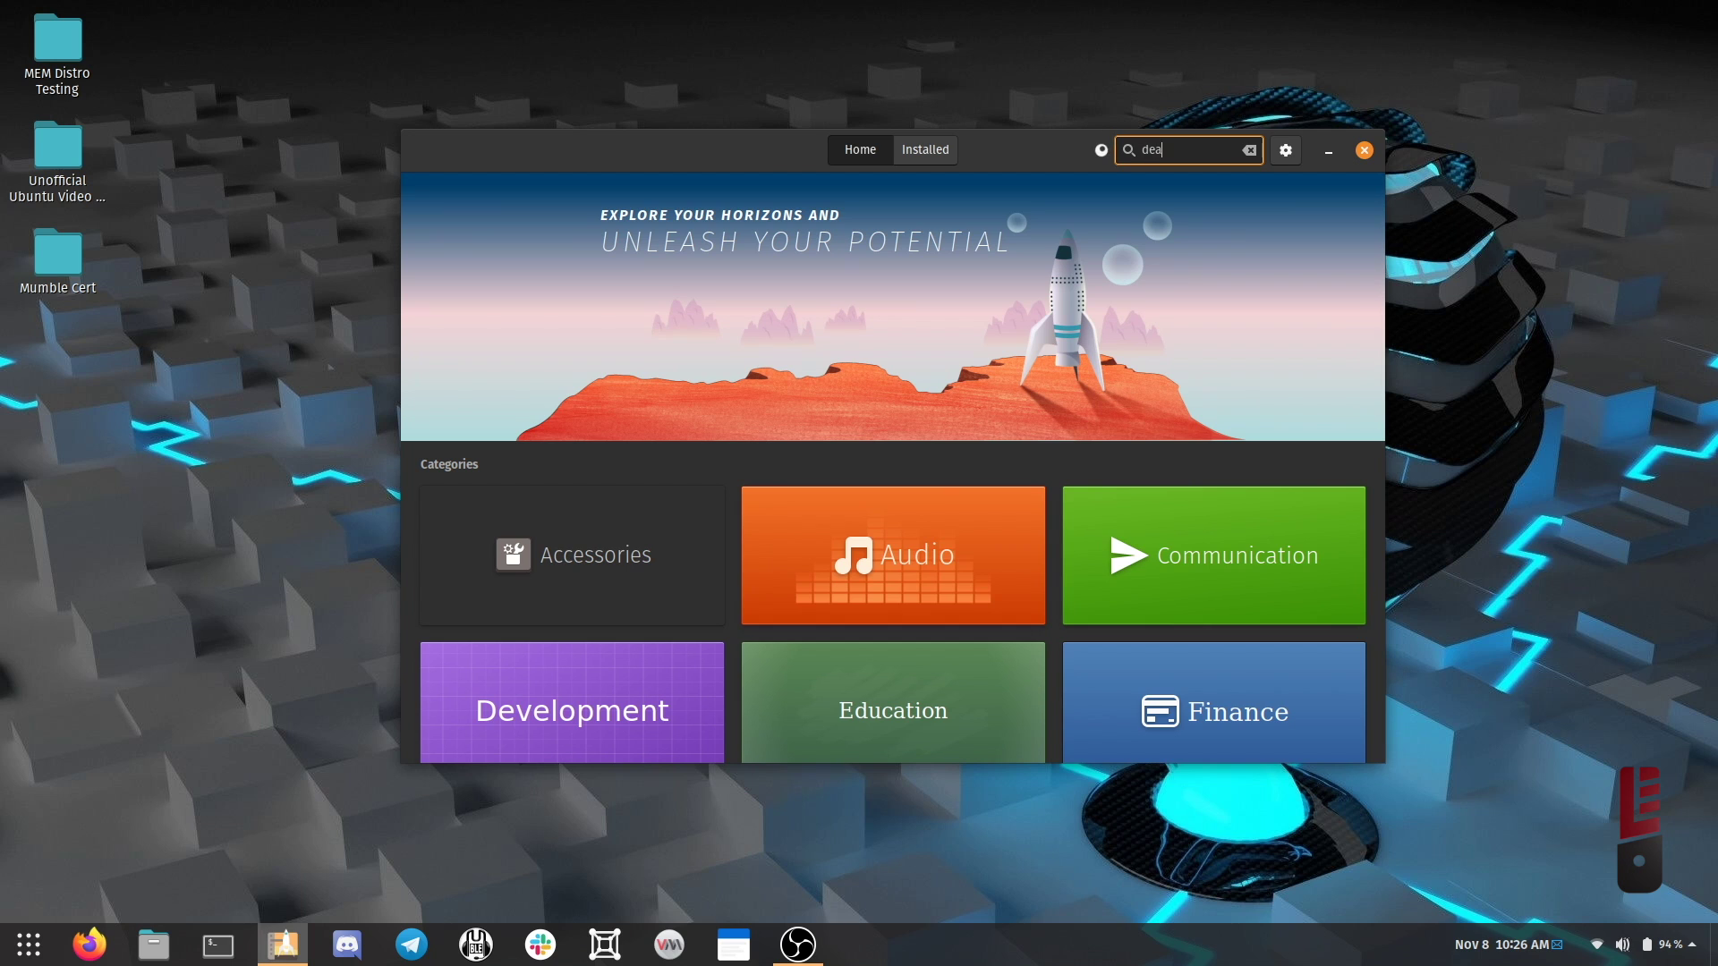
# Correct the Pop!_Shop search to 'deja' to list Déjà Dup Backup Tool
pyautogui.press('BackSpace')
pyautogui.write('ja')
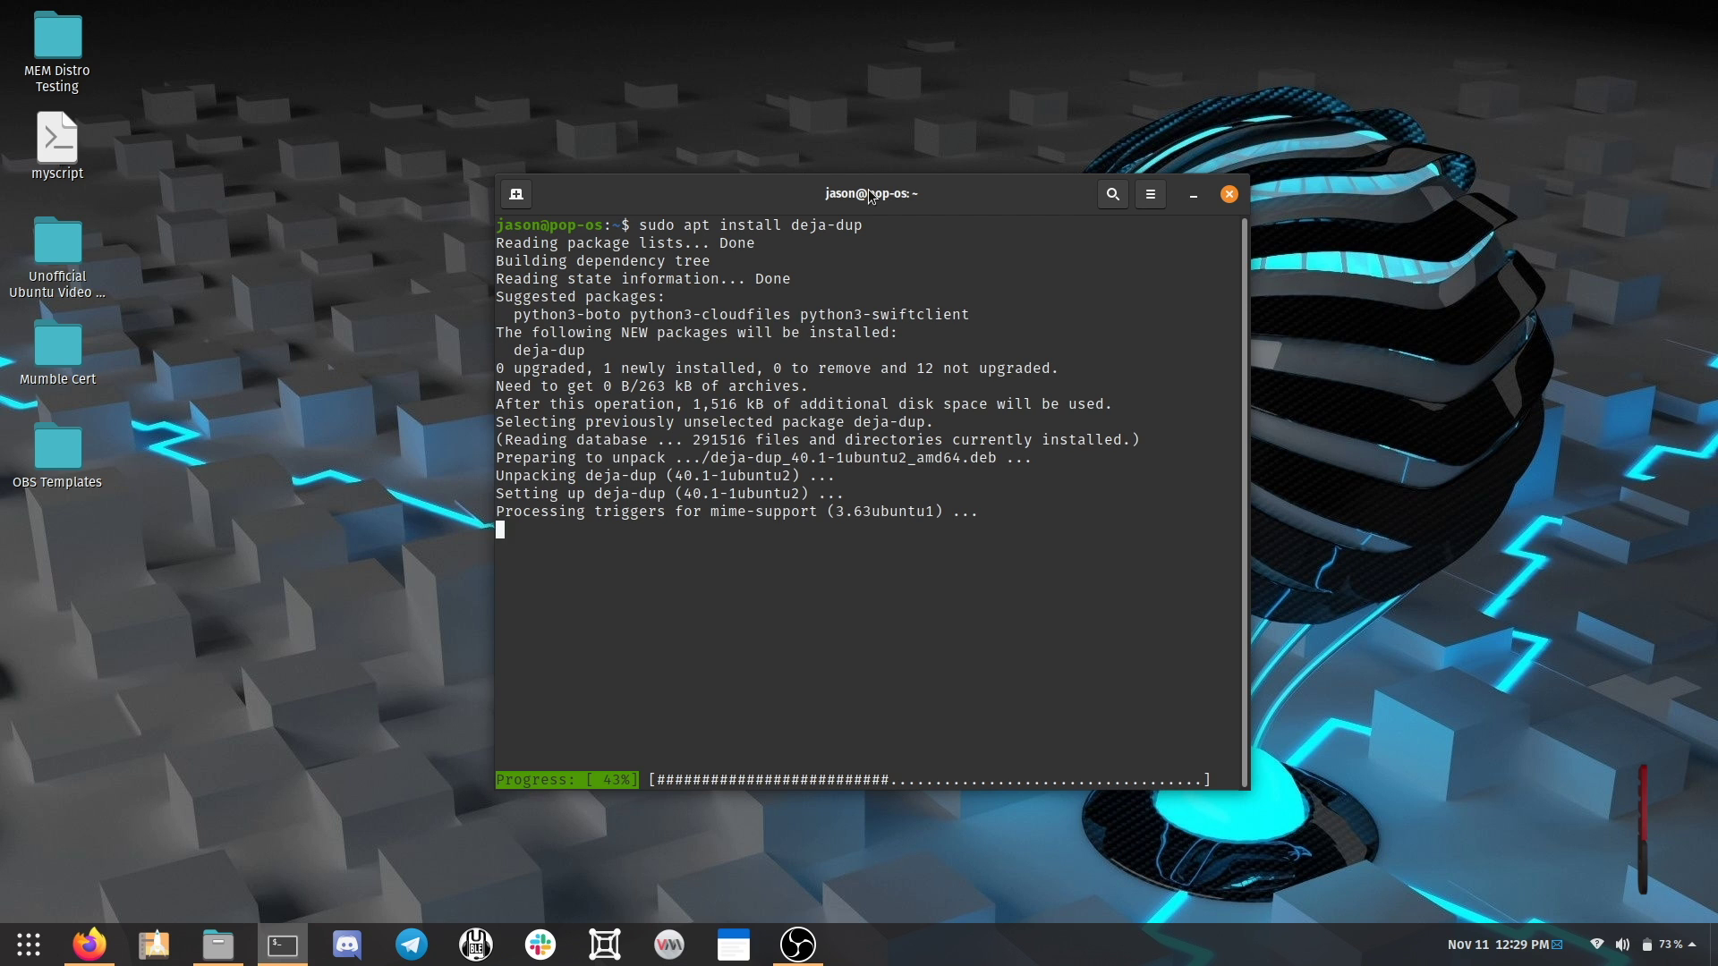
pyautogui.click(491, 333)
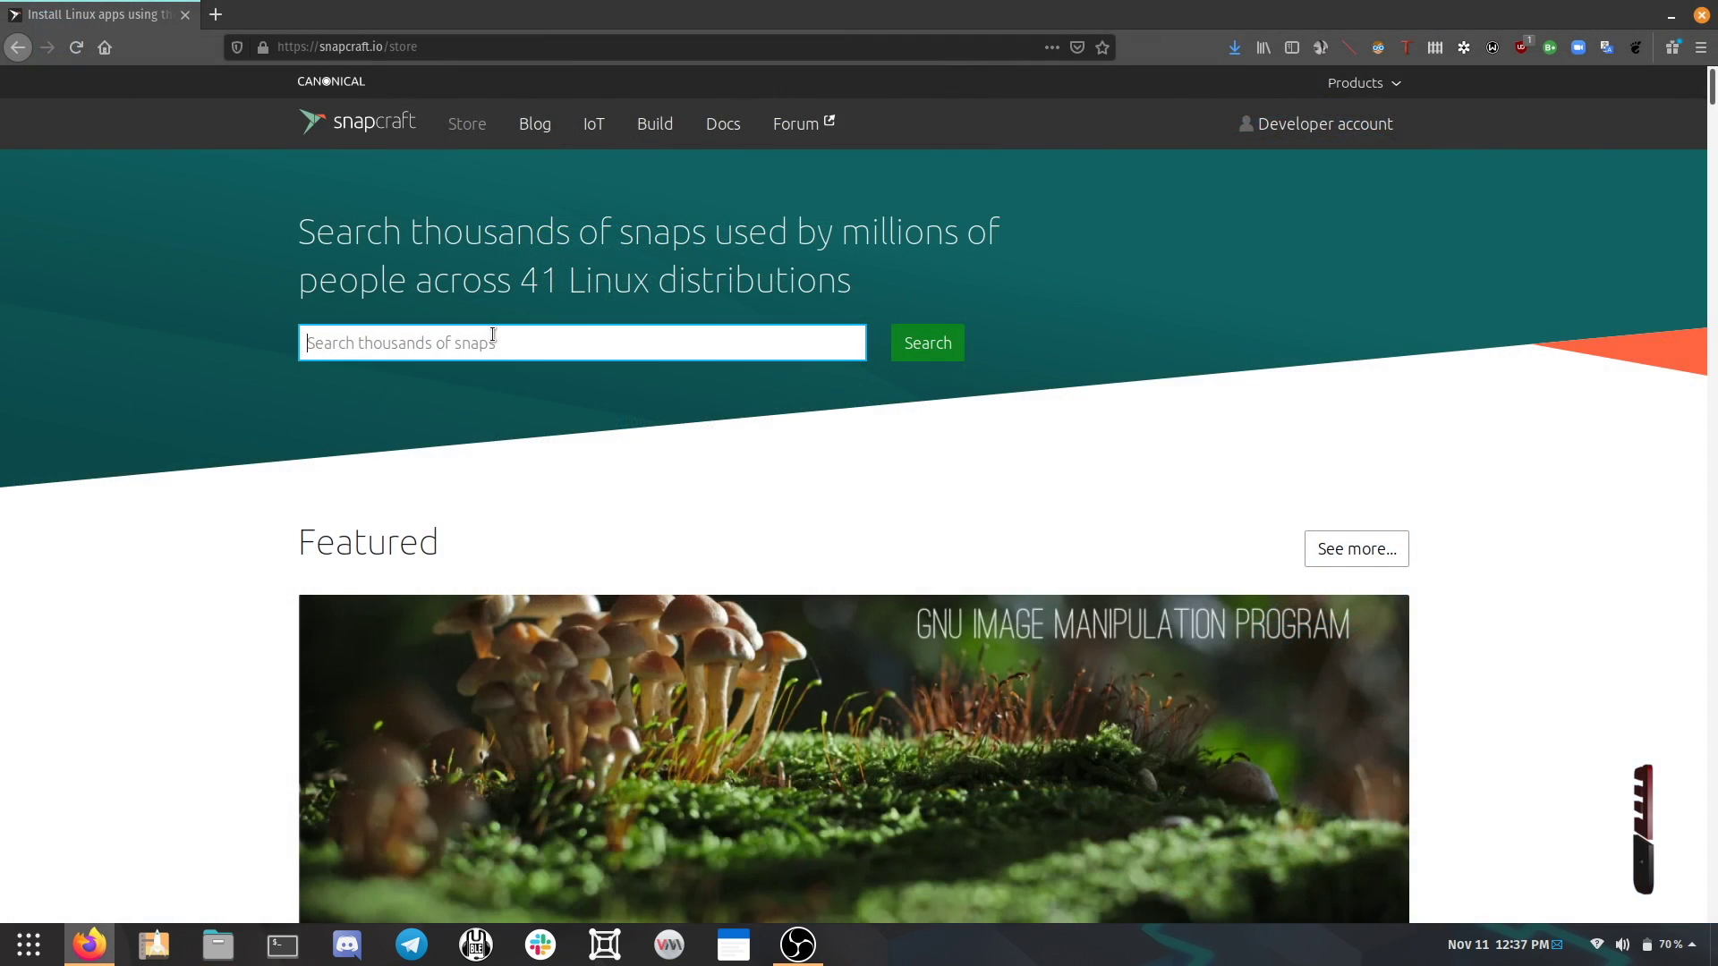
# Search Snapcraft for deja-dup and open the Déjà Dup Backup Tool snap page's install options
pyautogui.write('dej')
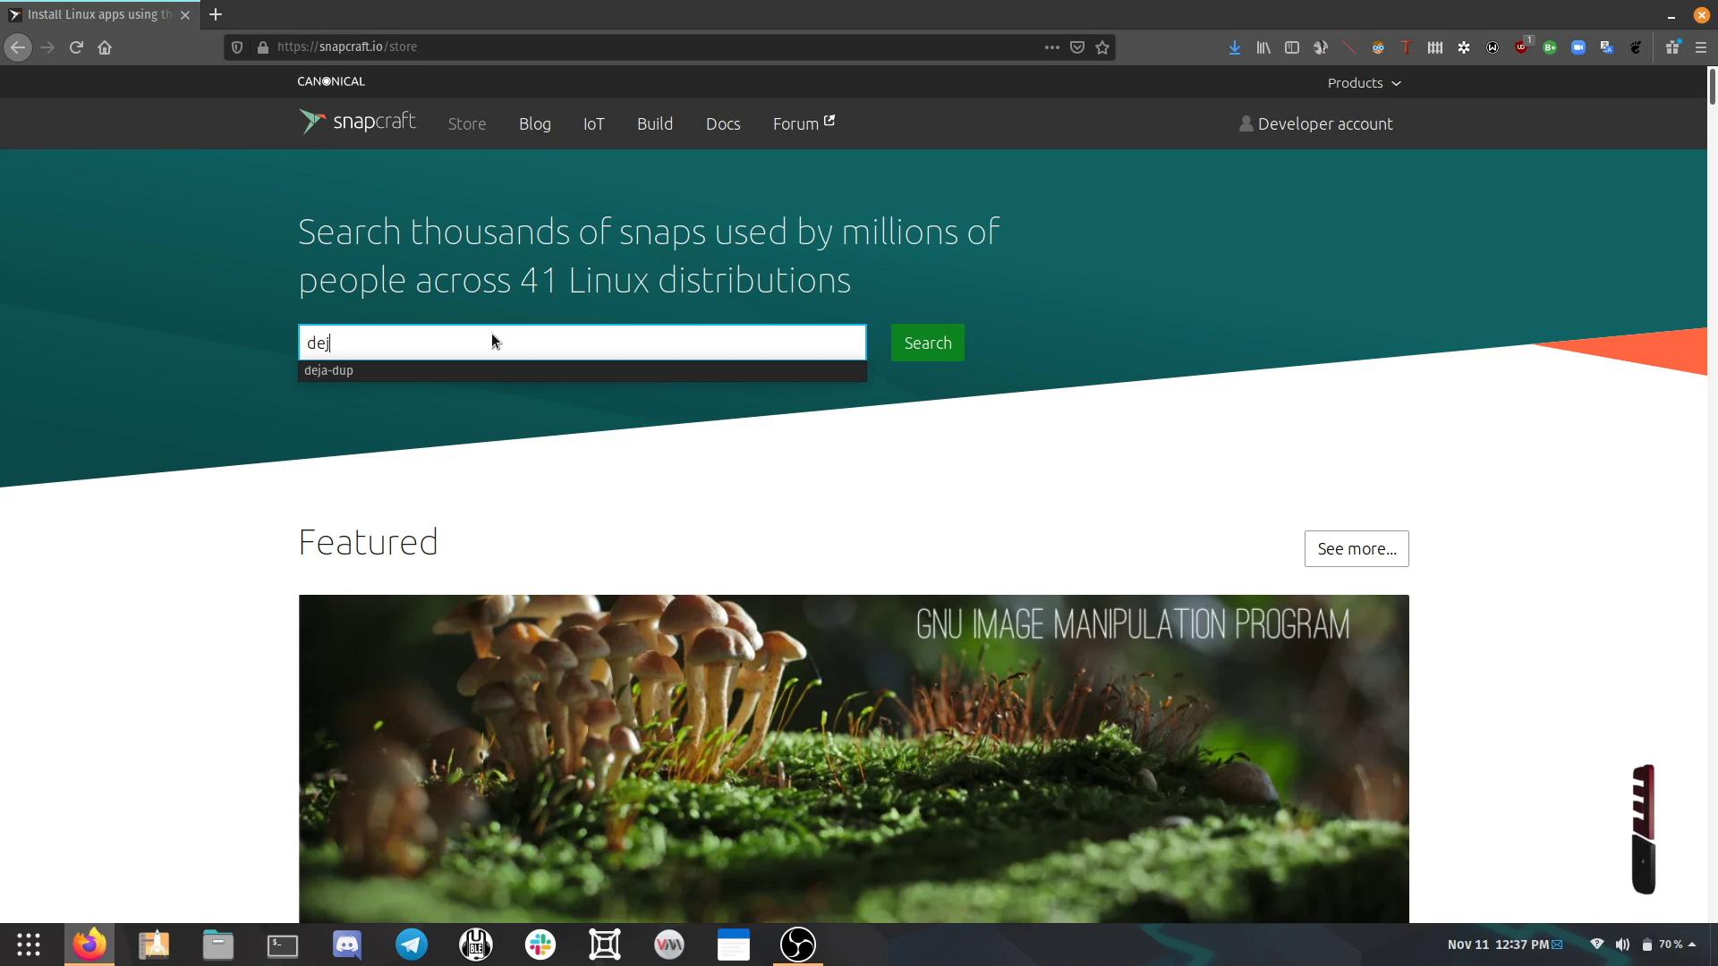
pyautogui.write('a-dup')
pyautogui.press('Return')
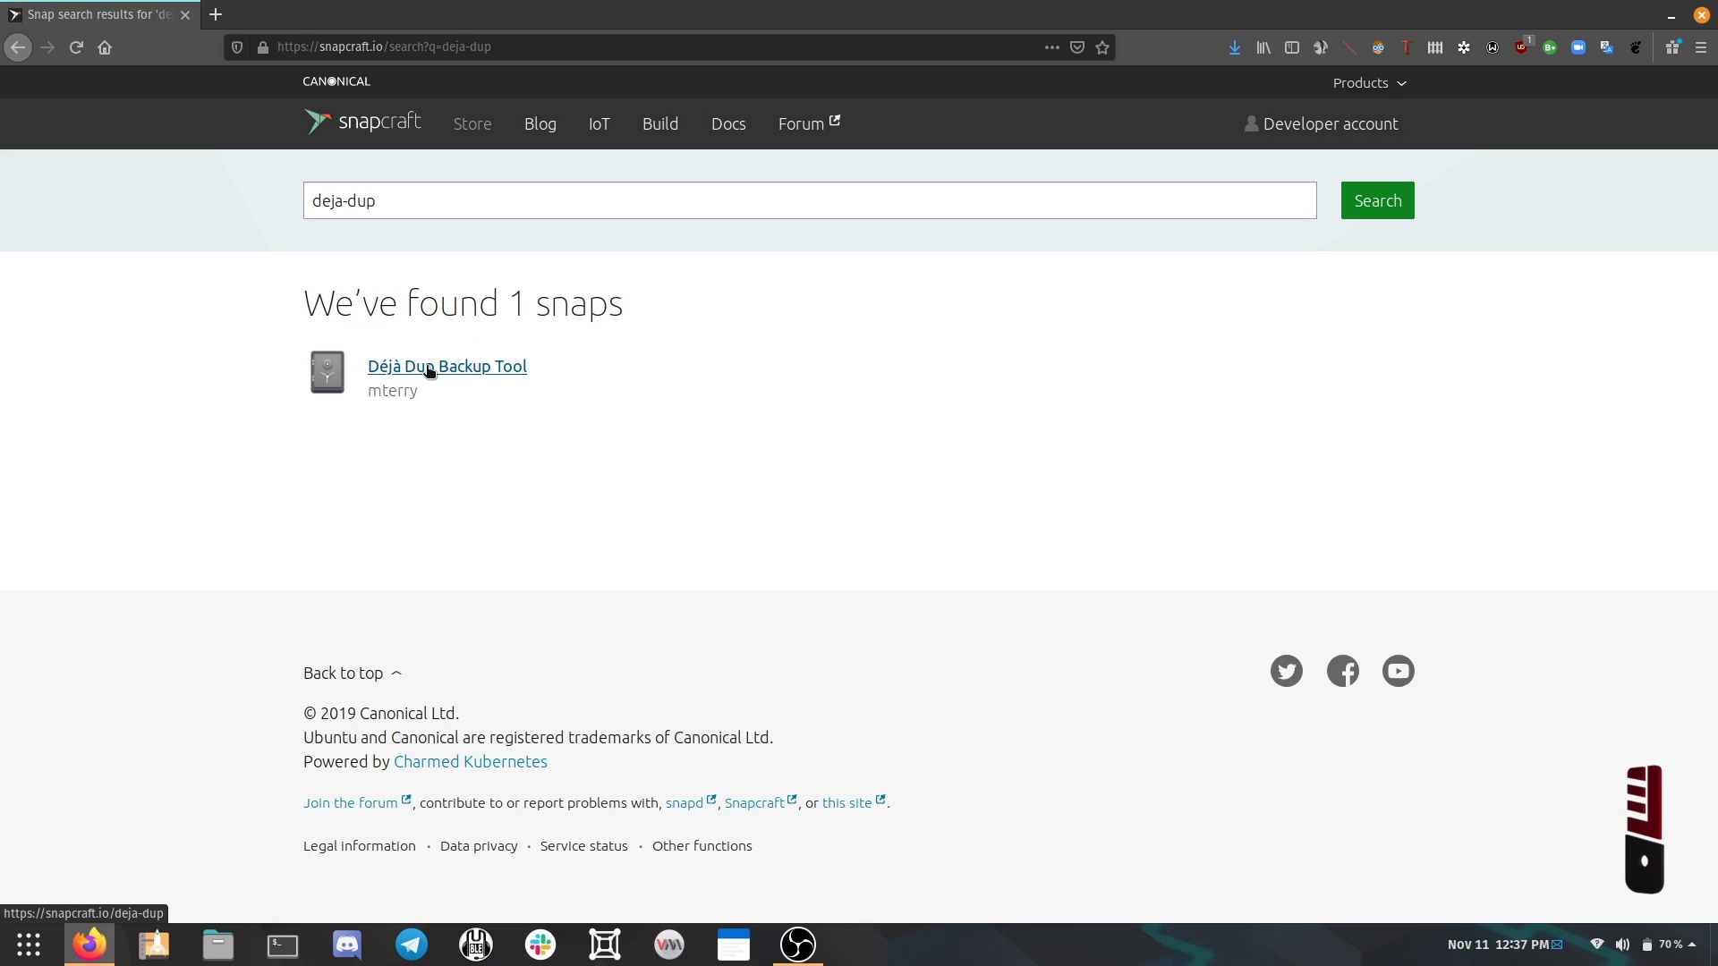
pyautogui.click(429, 368)
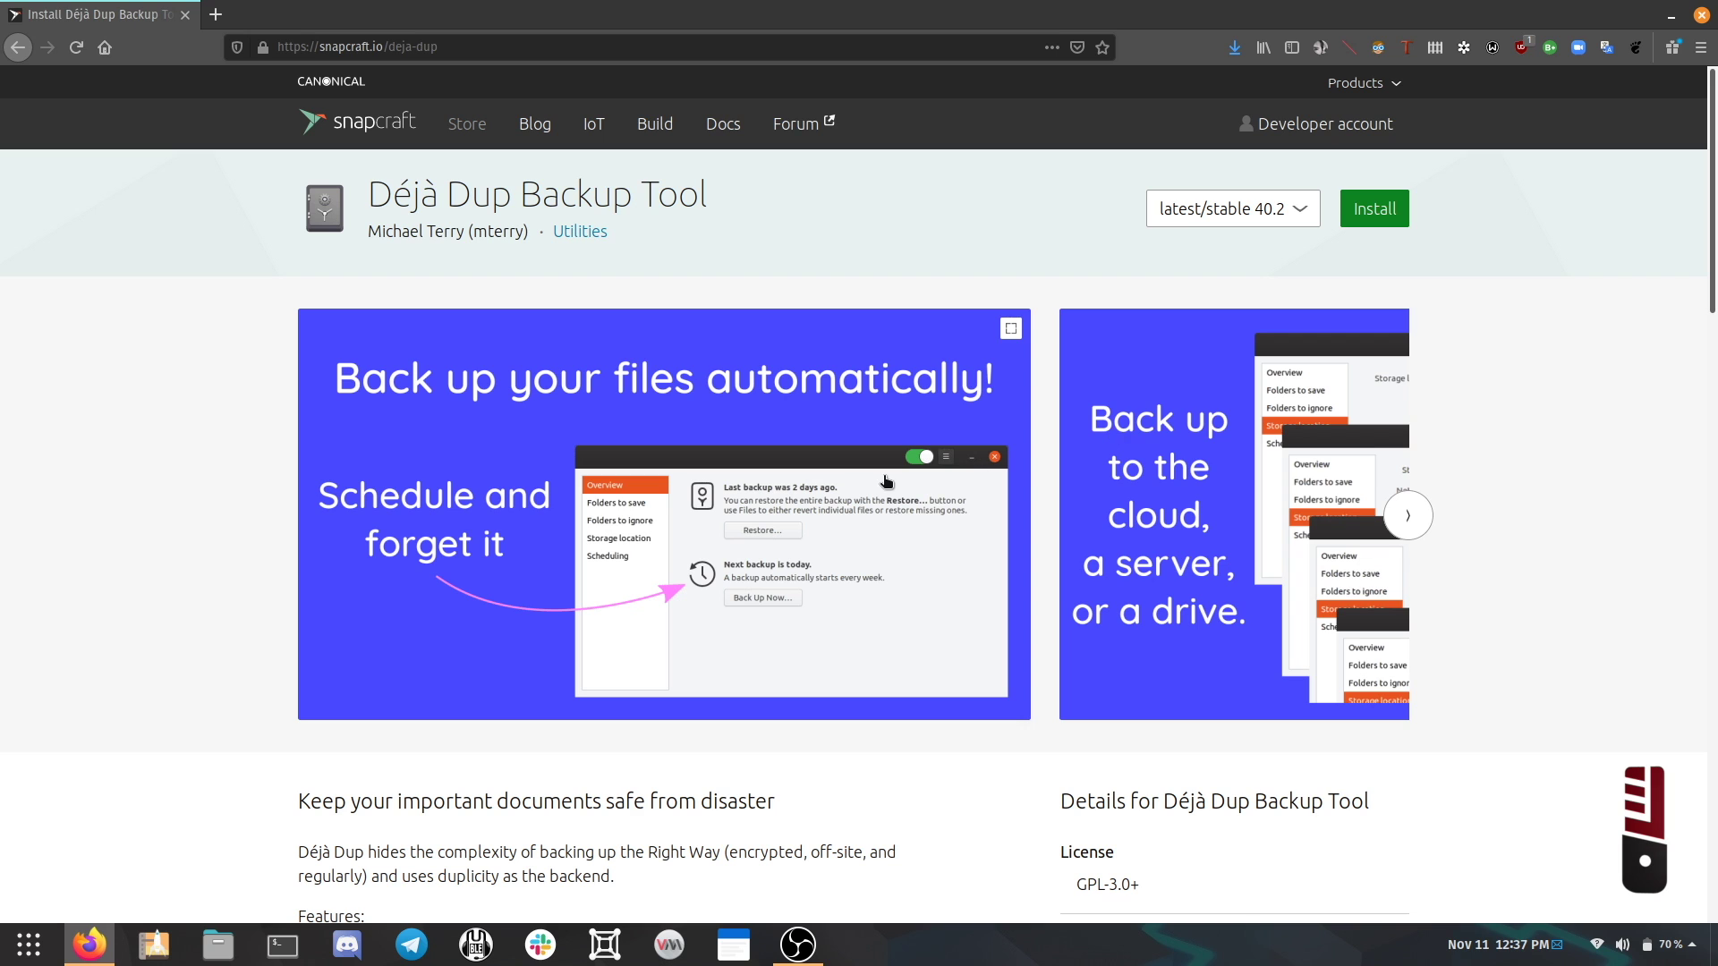
pyautogui.scroll(-10, 886, 481)
pyautogui.scroll(-8, 885, 477)
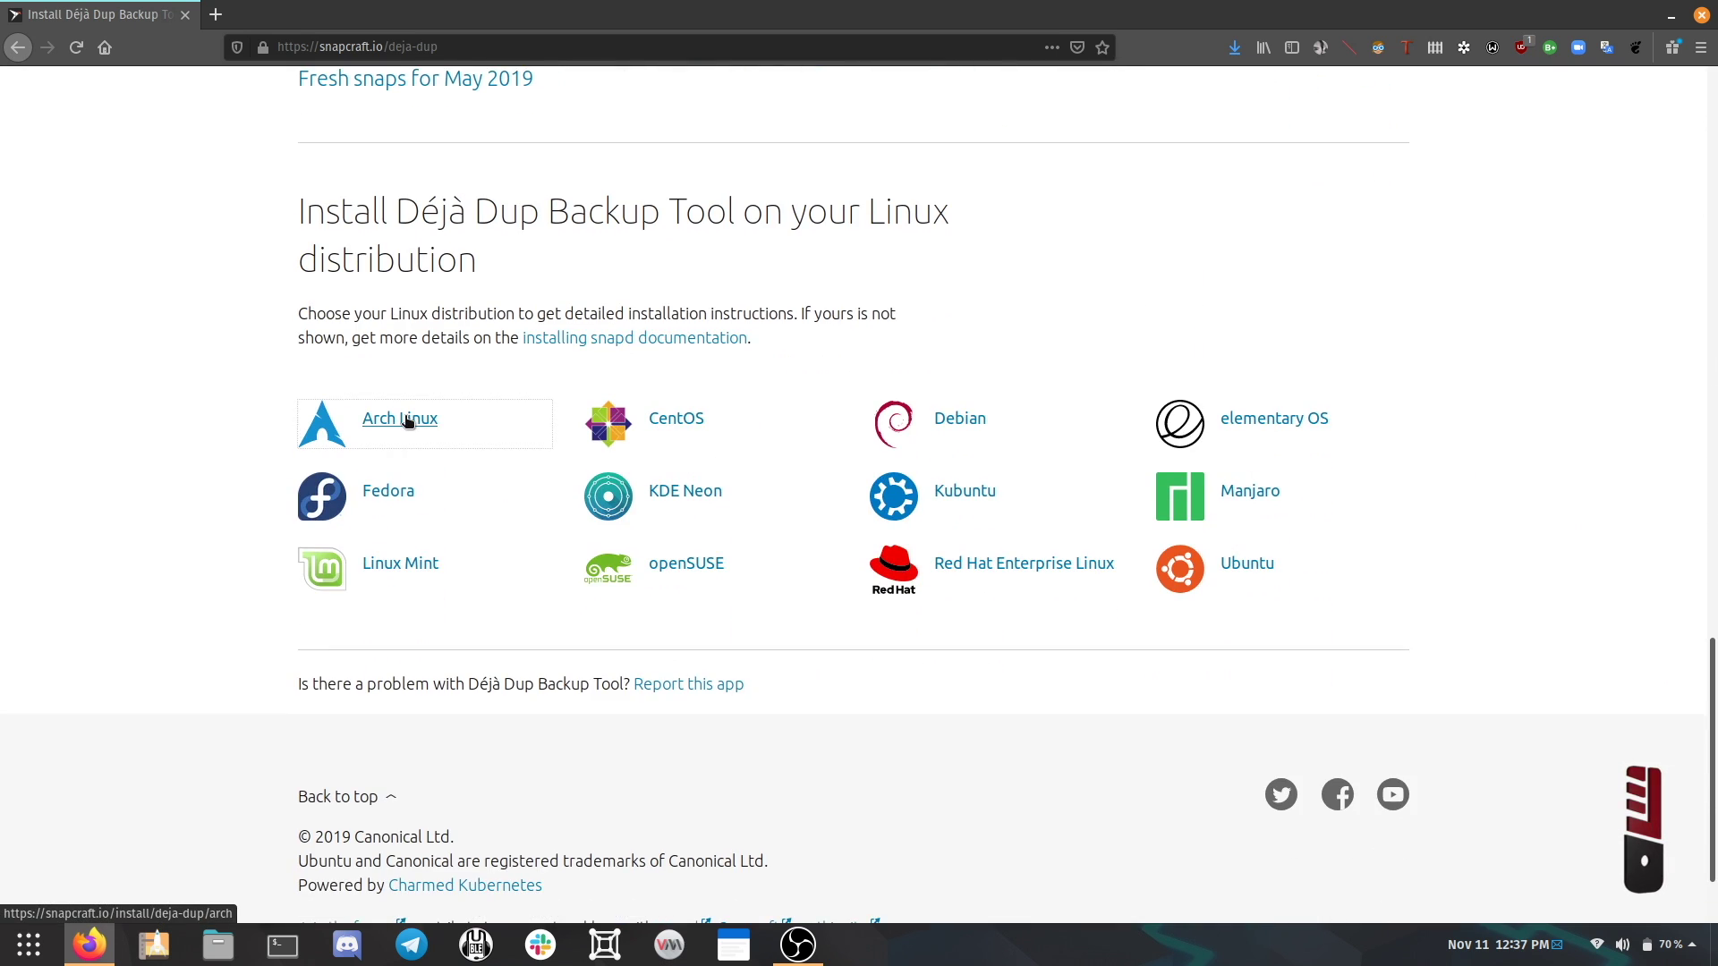
pyautogui.scroll(-5, 863, 364)
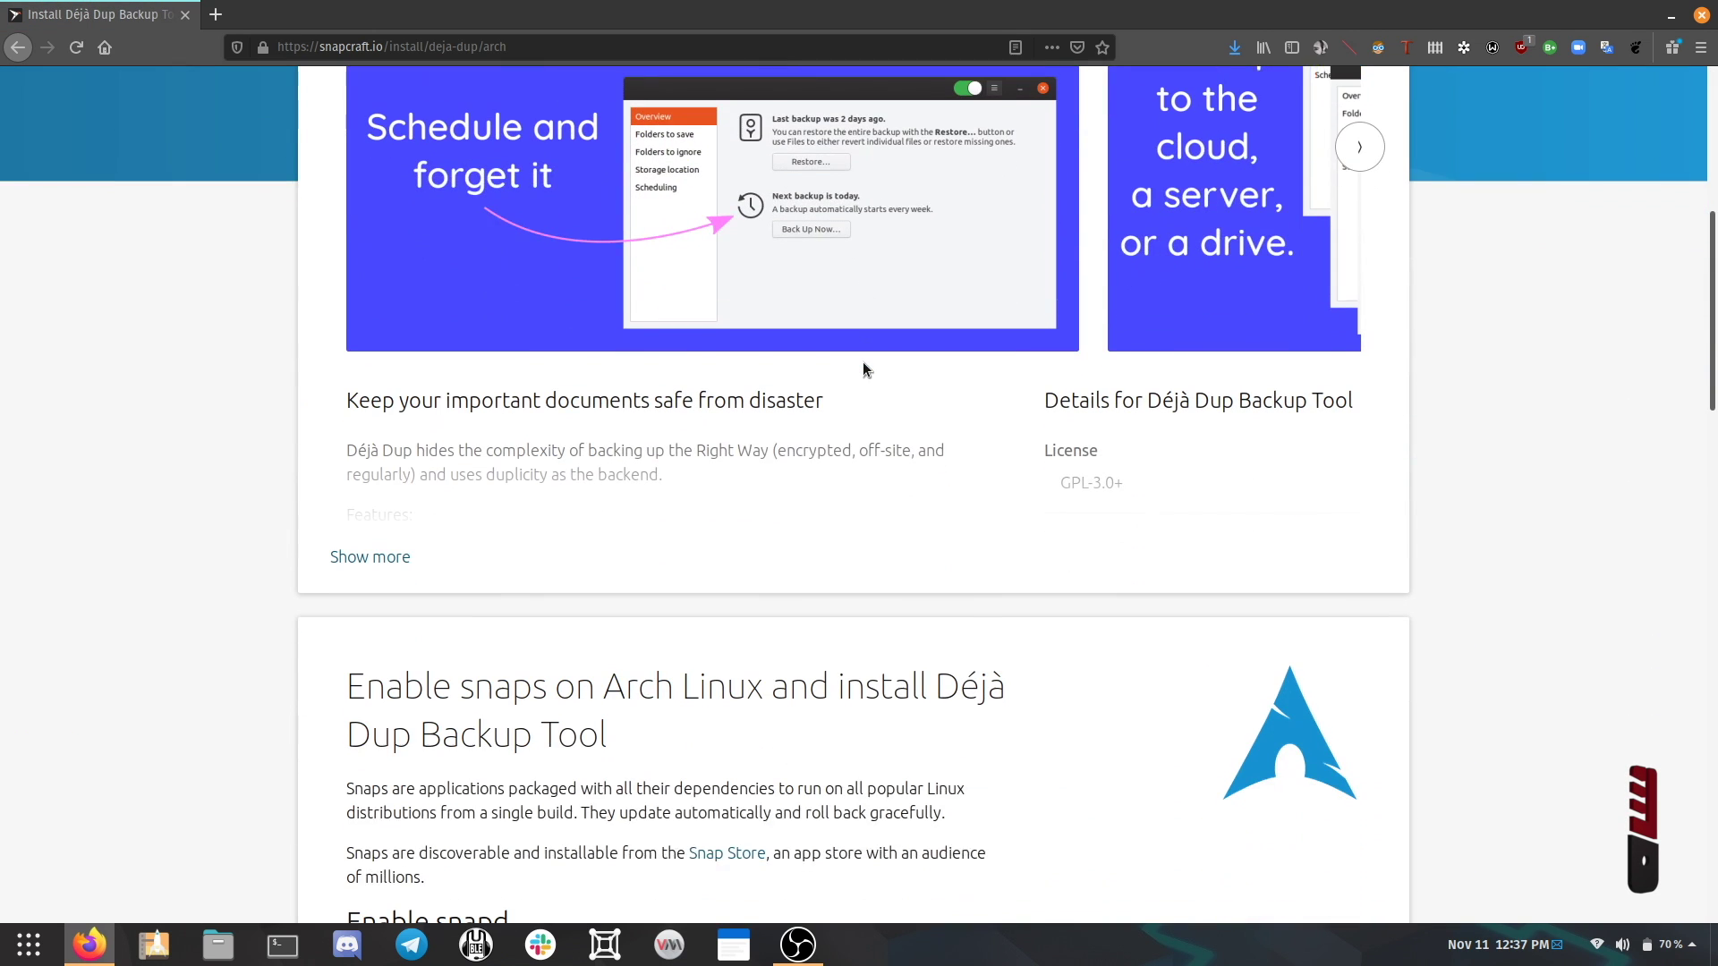
pyautogui.scroll(-6, 862, 367)
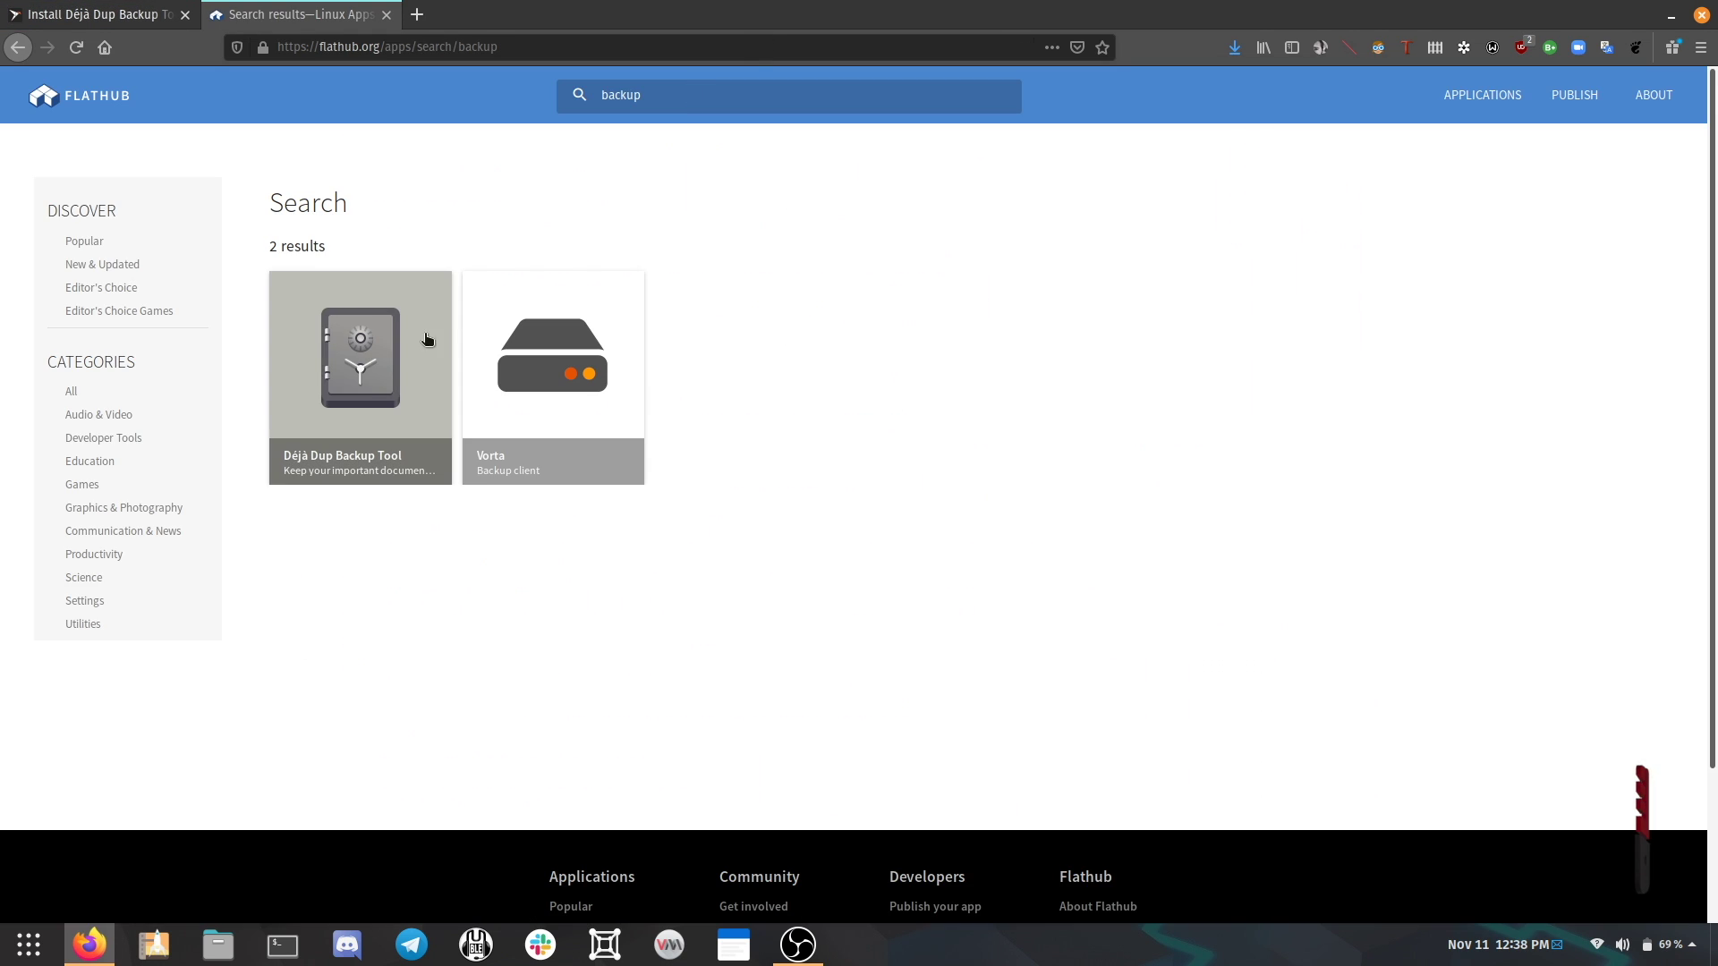
# Open Déjà Dup's Flathub page, view the openSUSE Flatpak setup steps, then start installing it
pyautogui.click(361, 363)
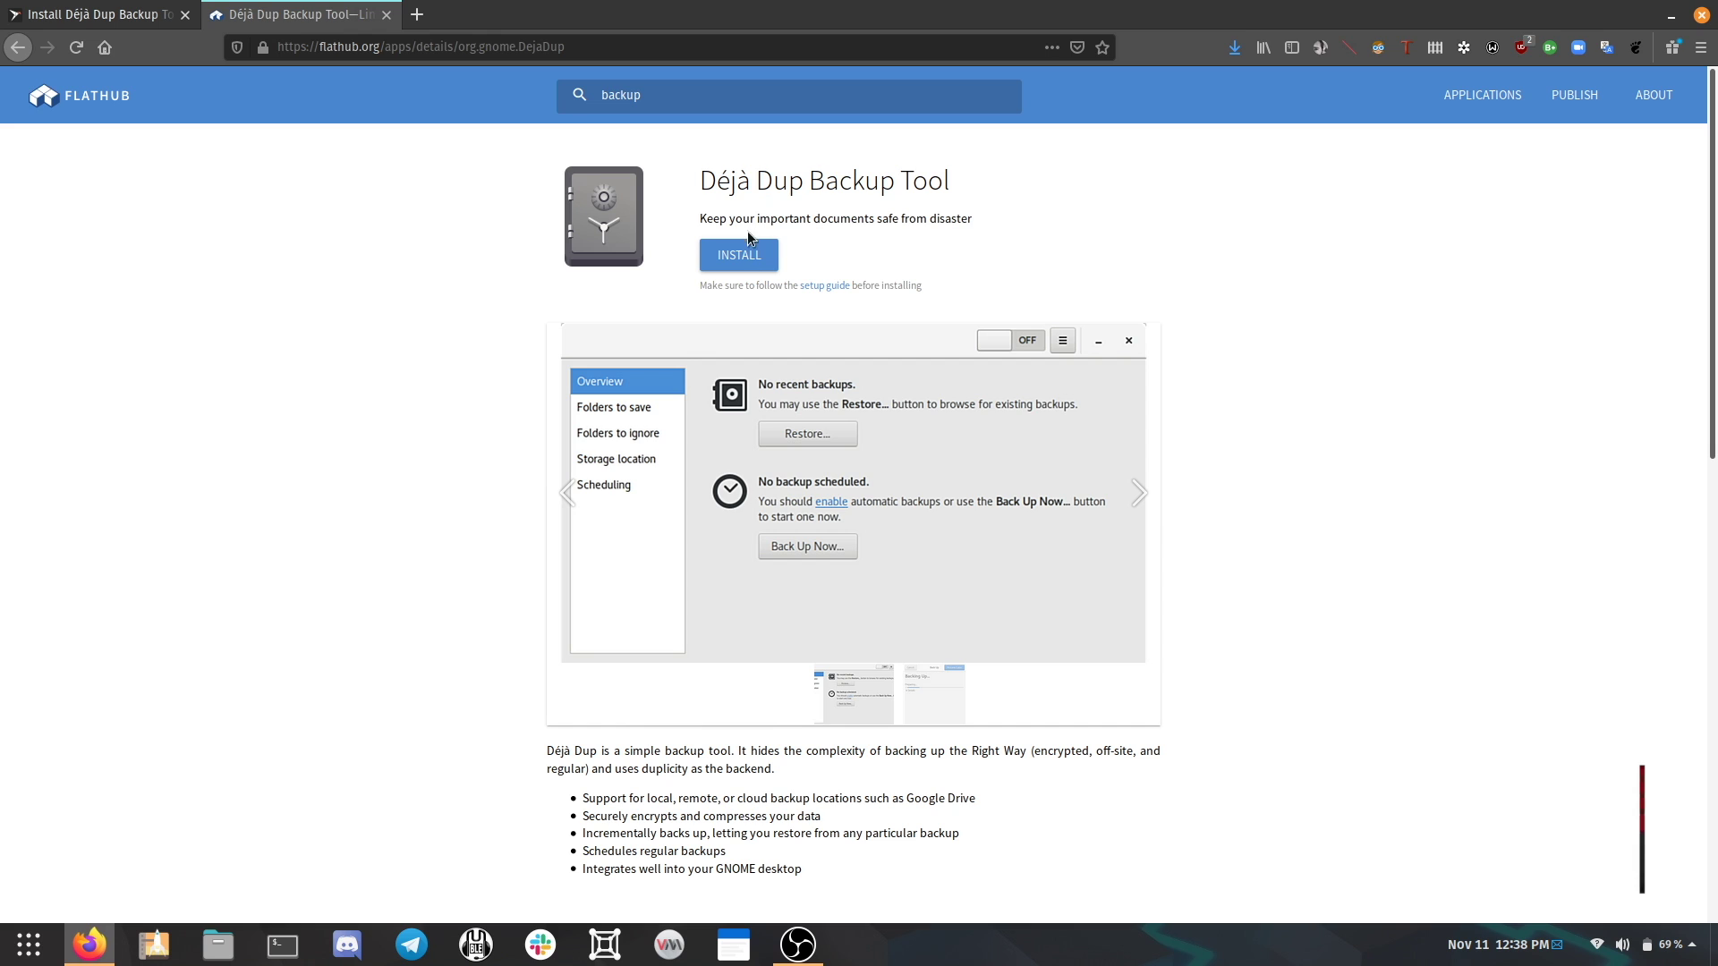
pyautogui.scroll(-3, 1210, 446)
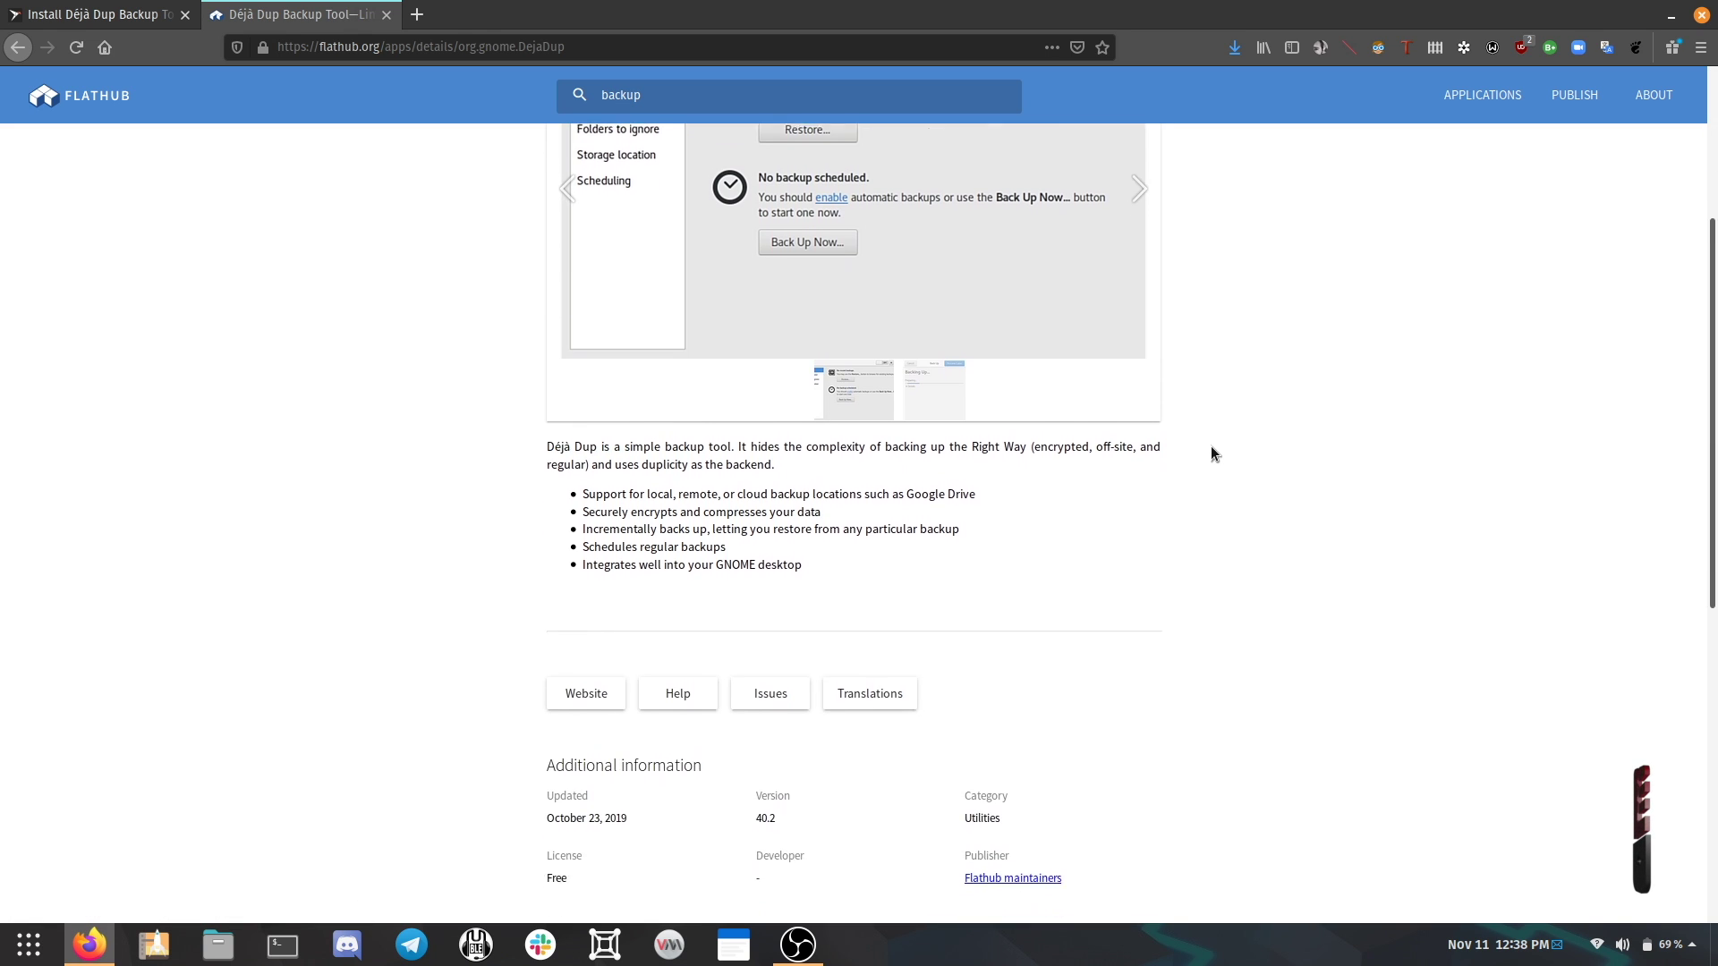
pyautogui.scroll(3, 1211, 446)
pyautogui.click(817, 285)
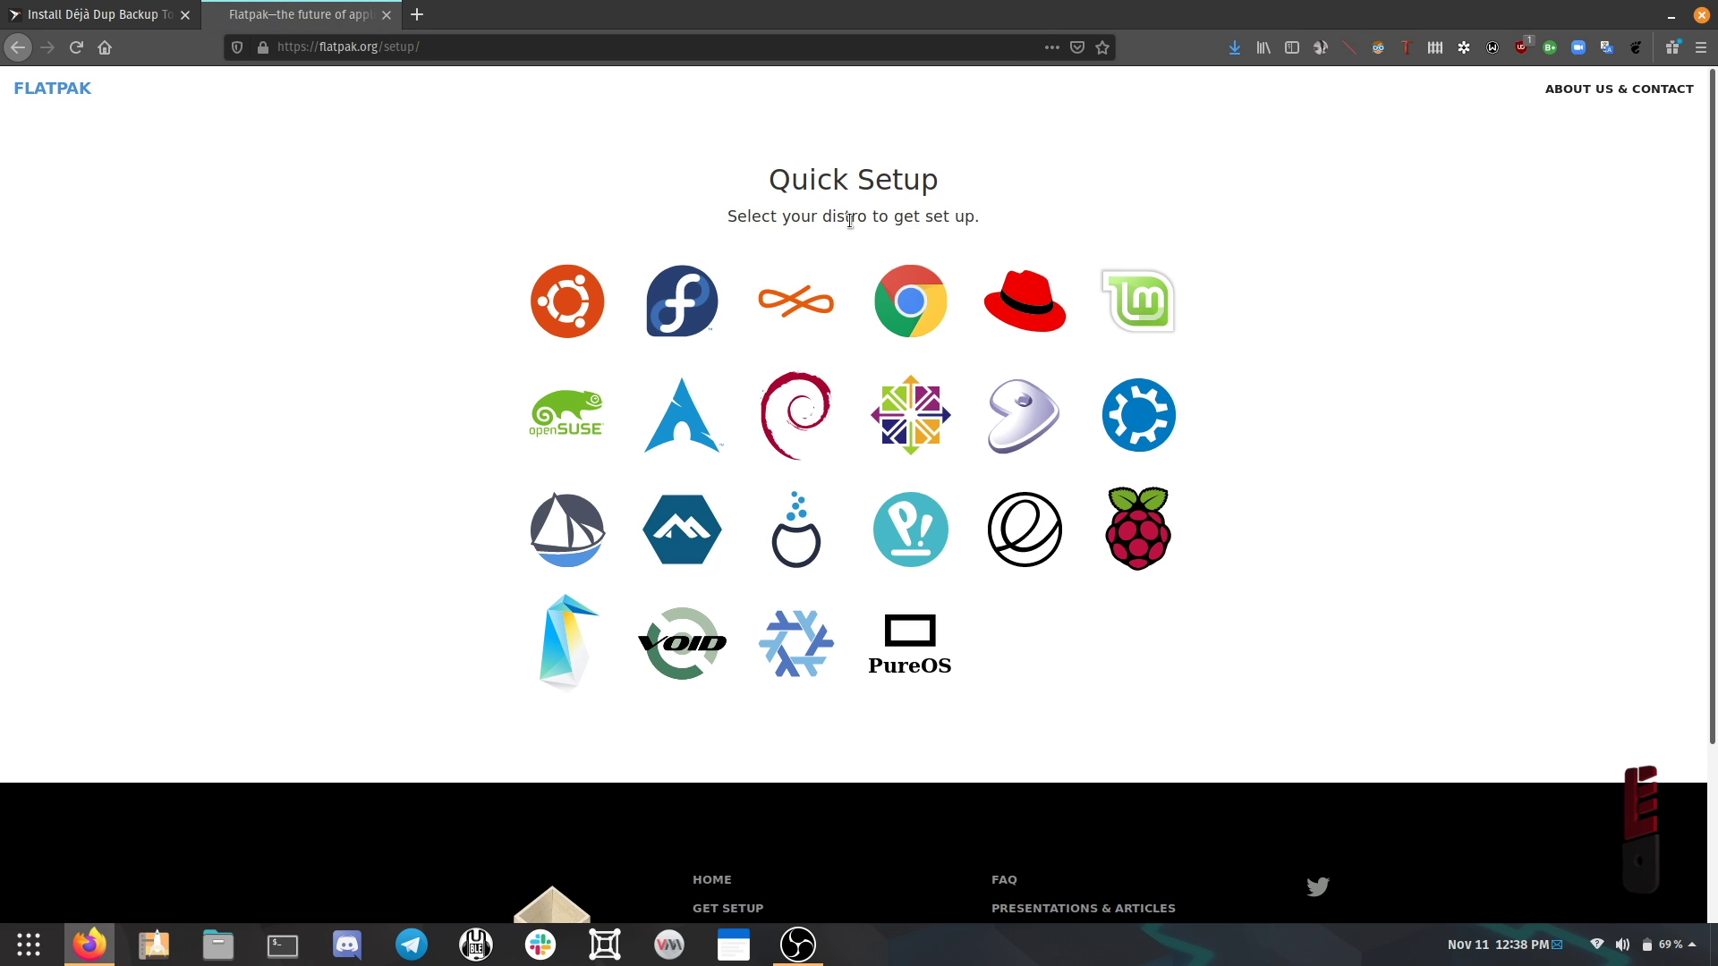
pyautogui.click(563, 417)
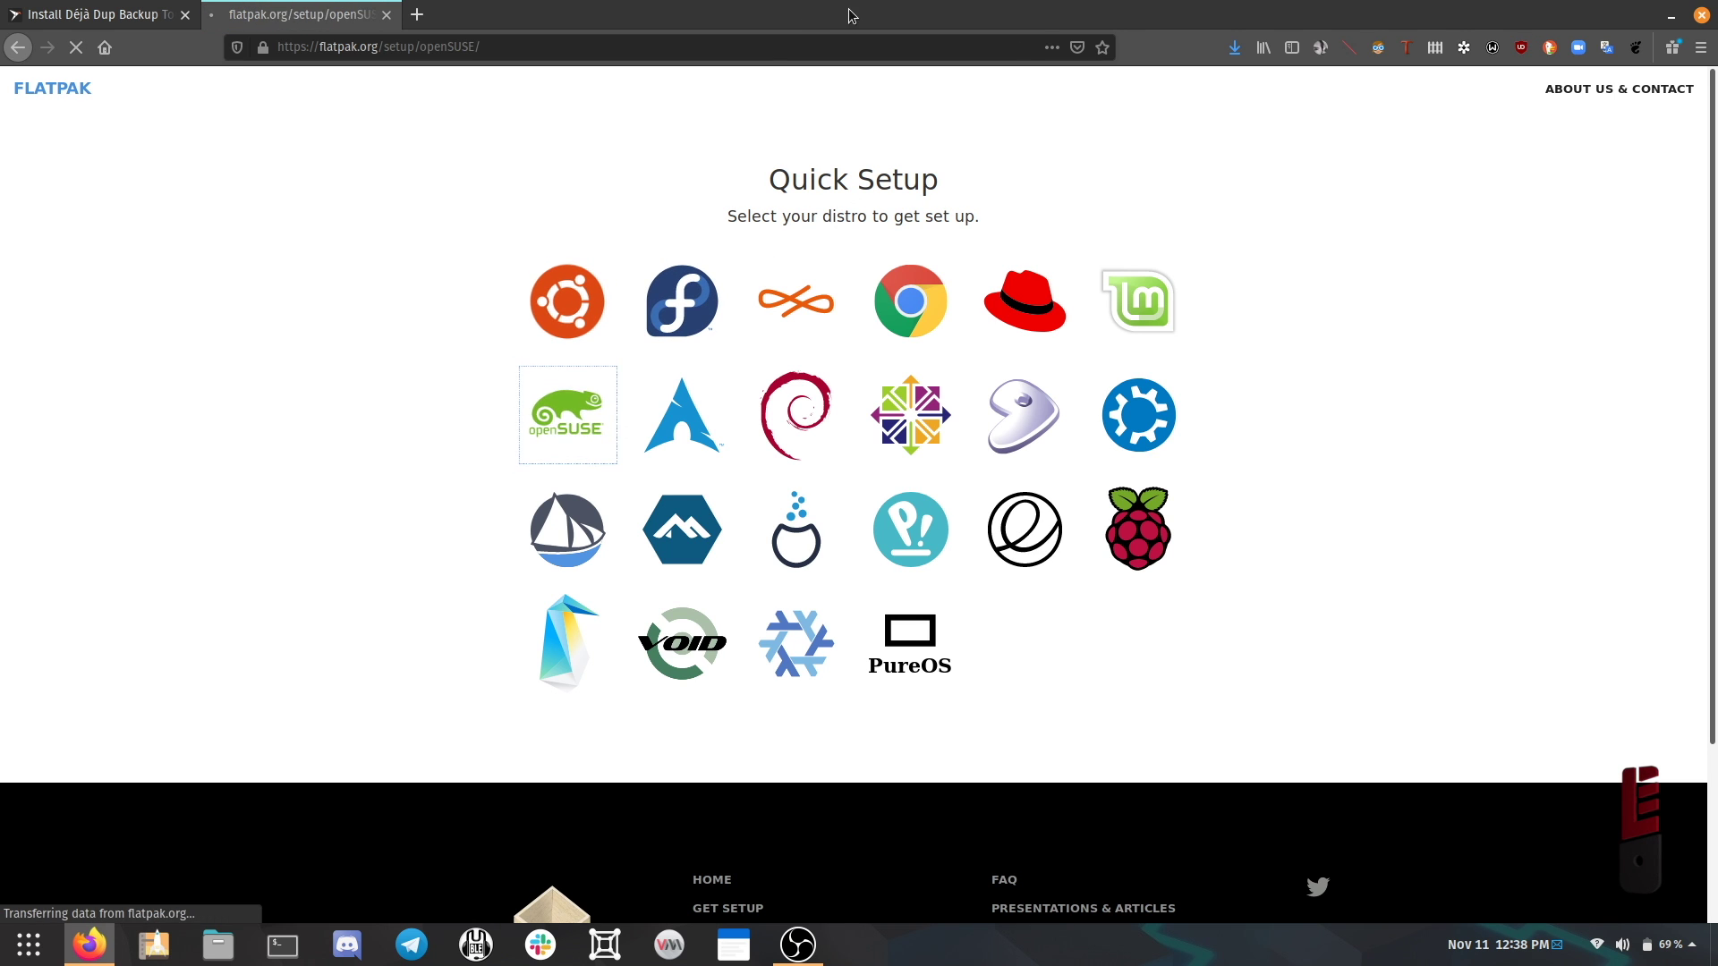
pyautogui.scroll(-2, 832, 387)
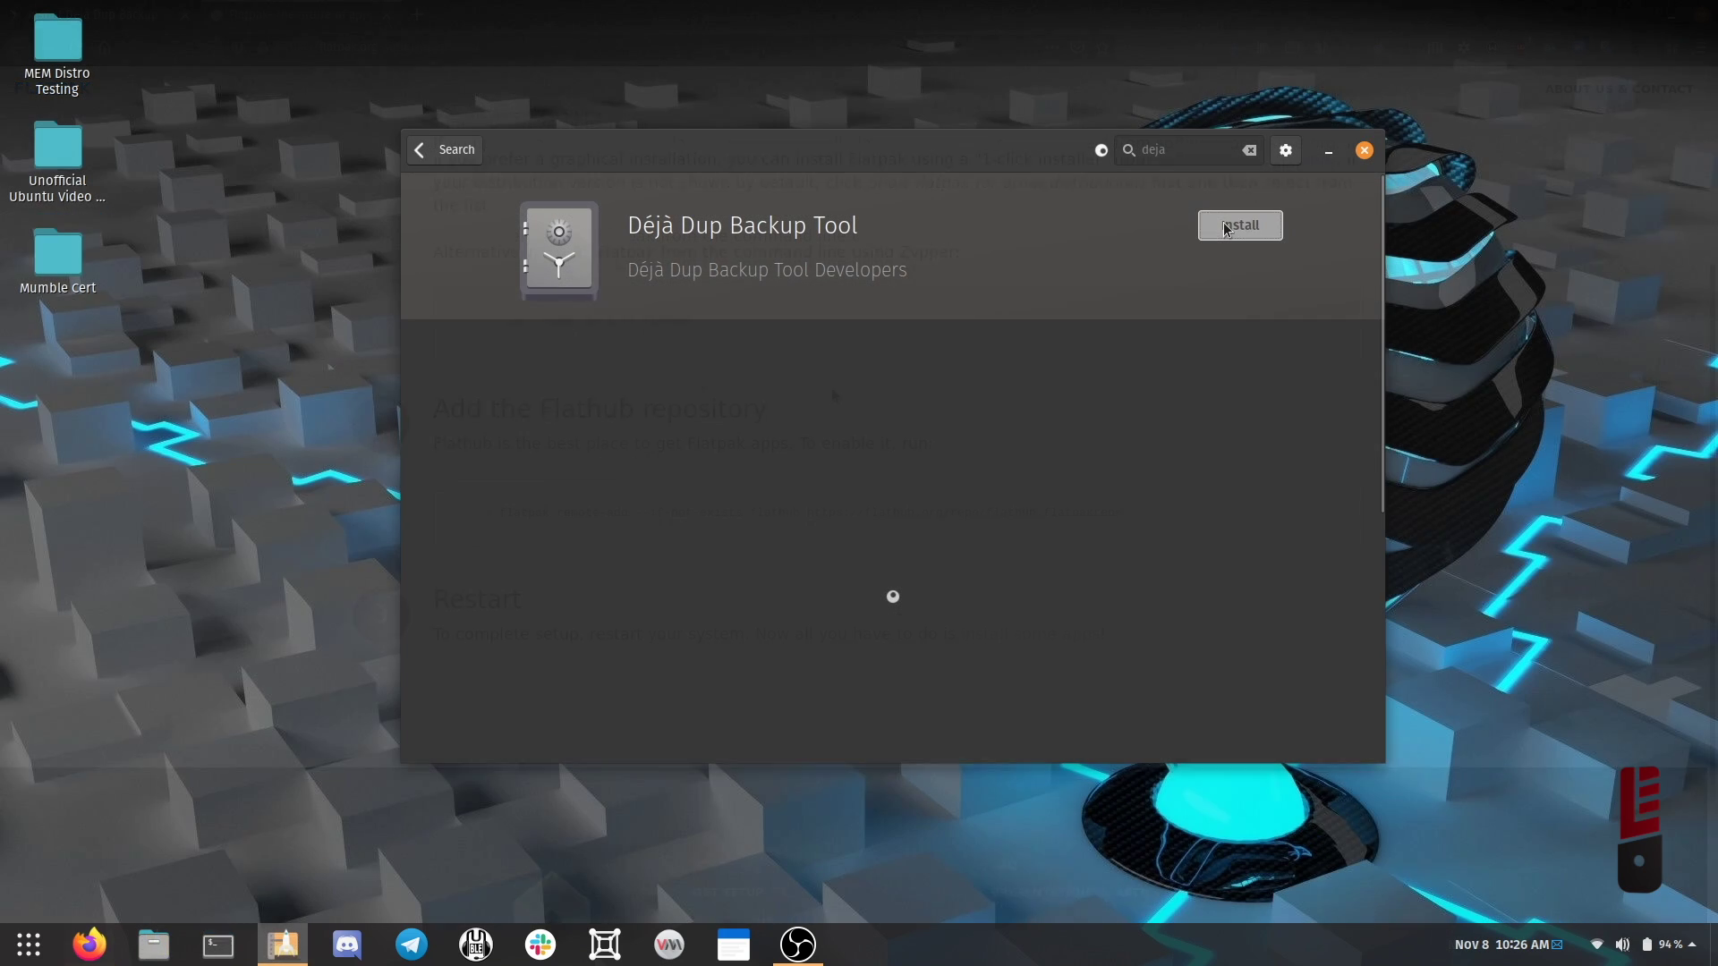
pyautogui.click(1226, 226)
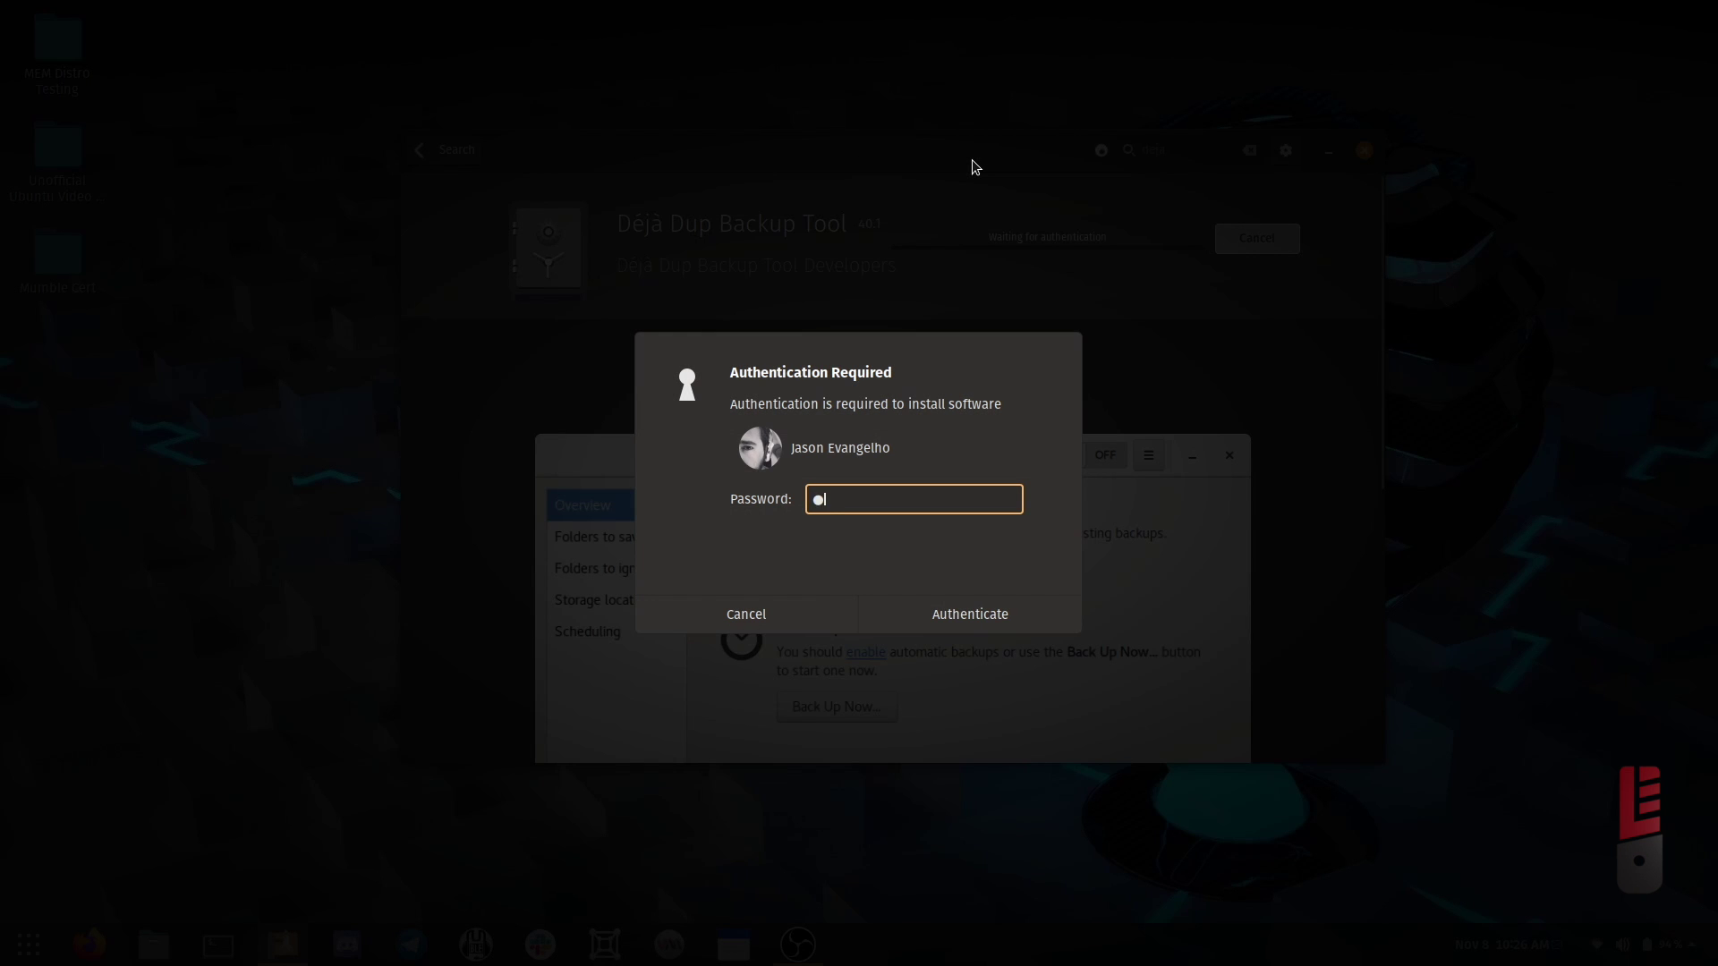
# Authorize the Déjà Dup installation by entering the account password
pyautogui.write('*****')
pyautogui.press('Return')
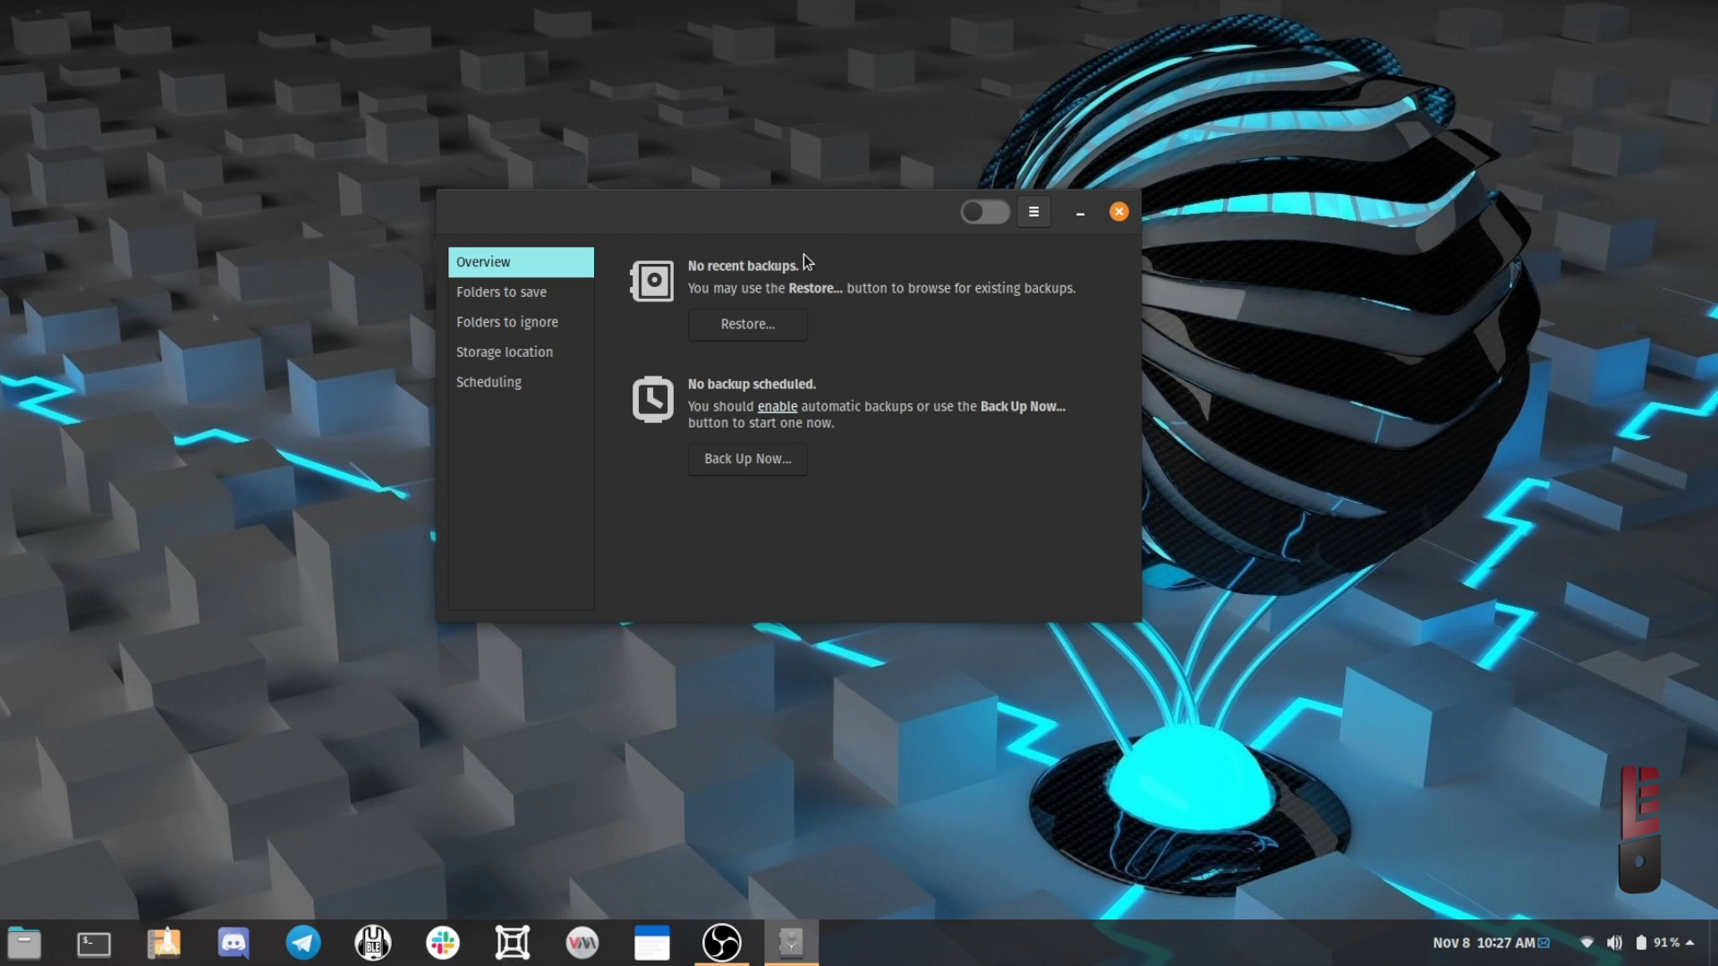
# Replace Home with the Desktop folder in the list of folders to back up
pyautogui.click(509, 302)
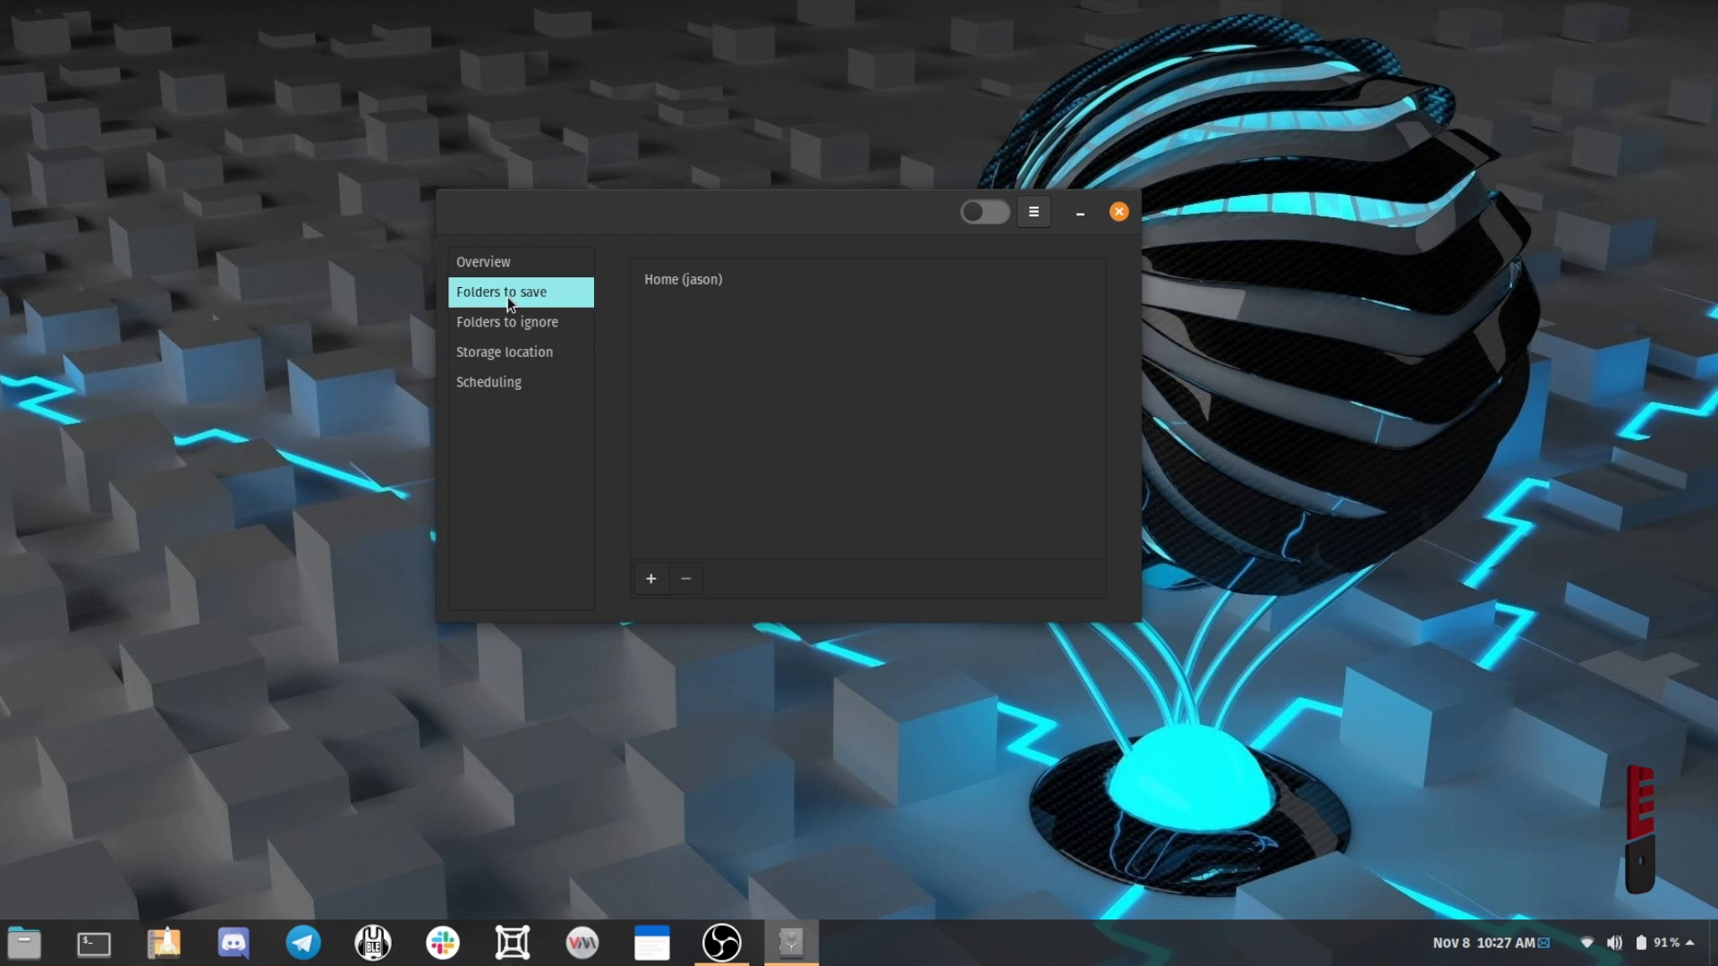
pyautogui.click(705, 283)
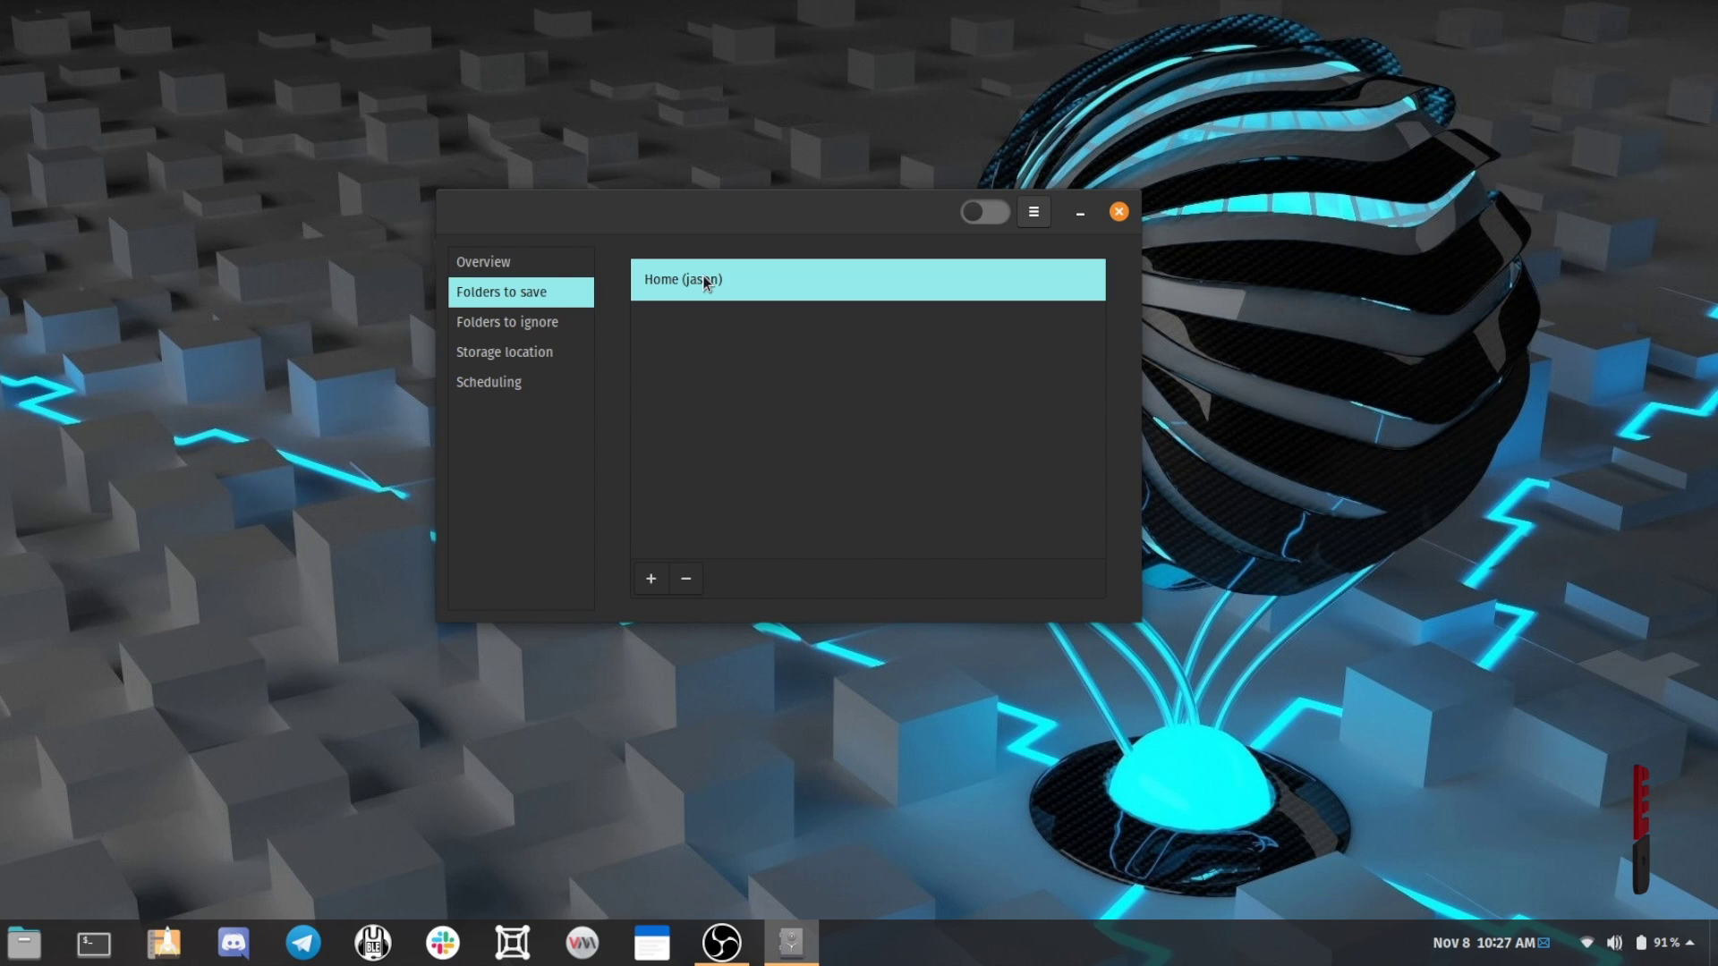
pyautogui.click(687, 578)
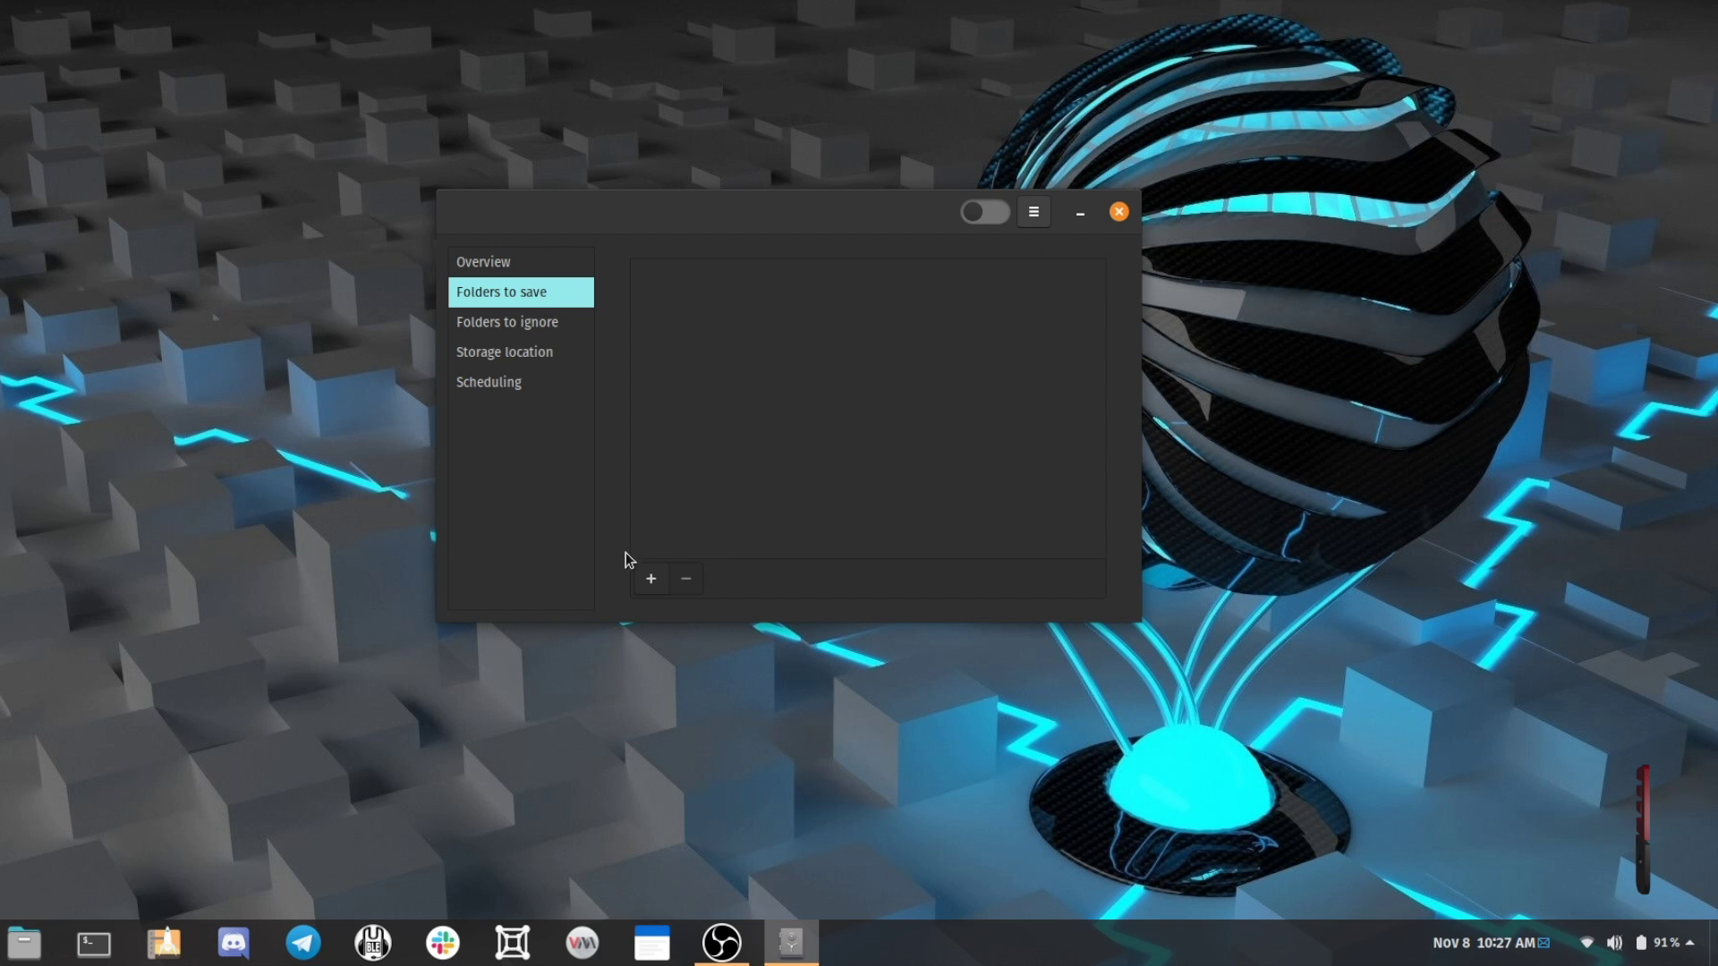
pyautogui.click(651, 580)
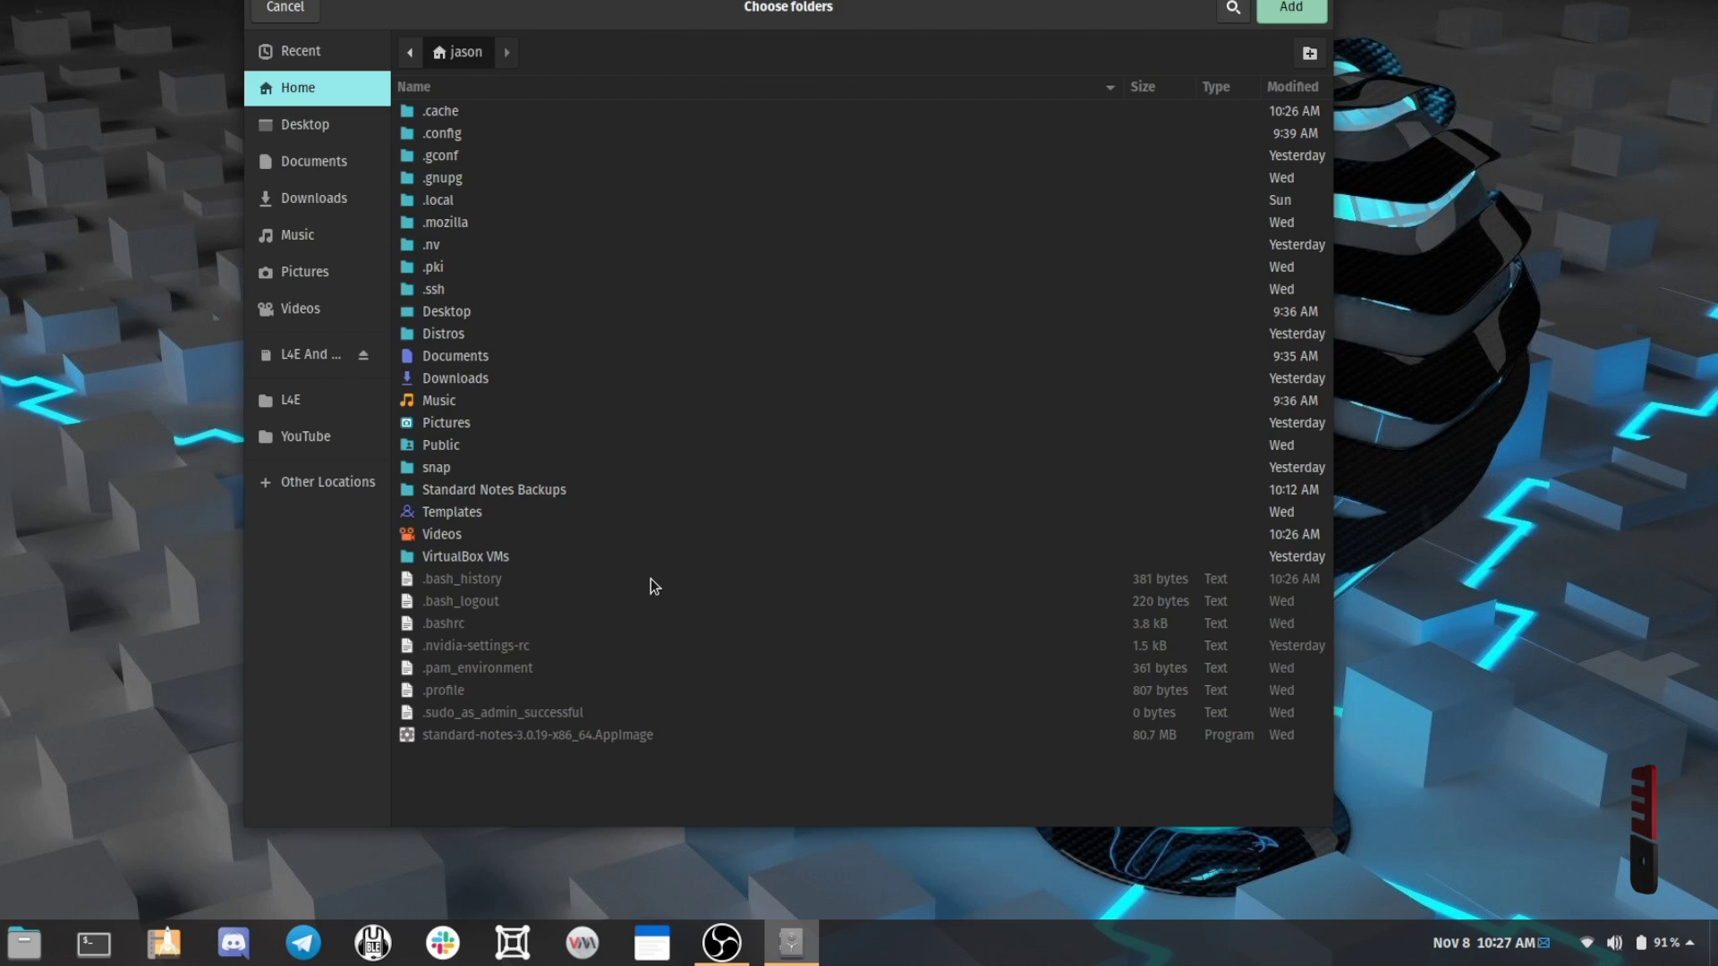
pyautogui.click(303, 163)
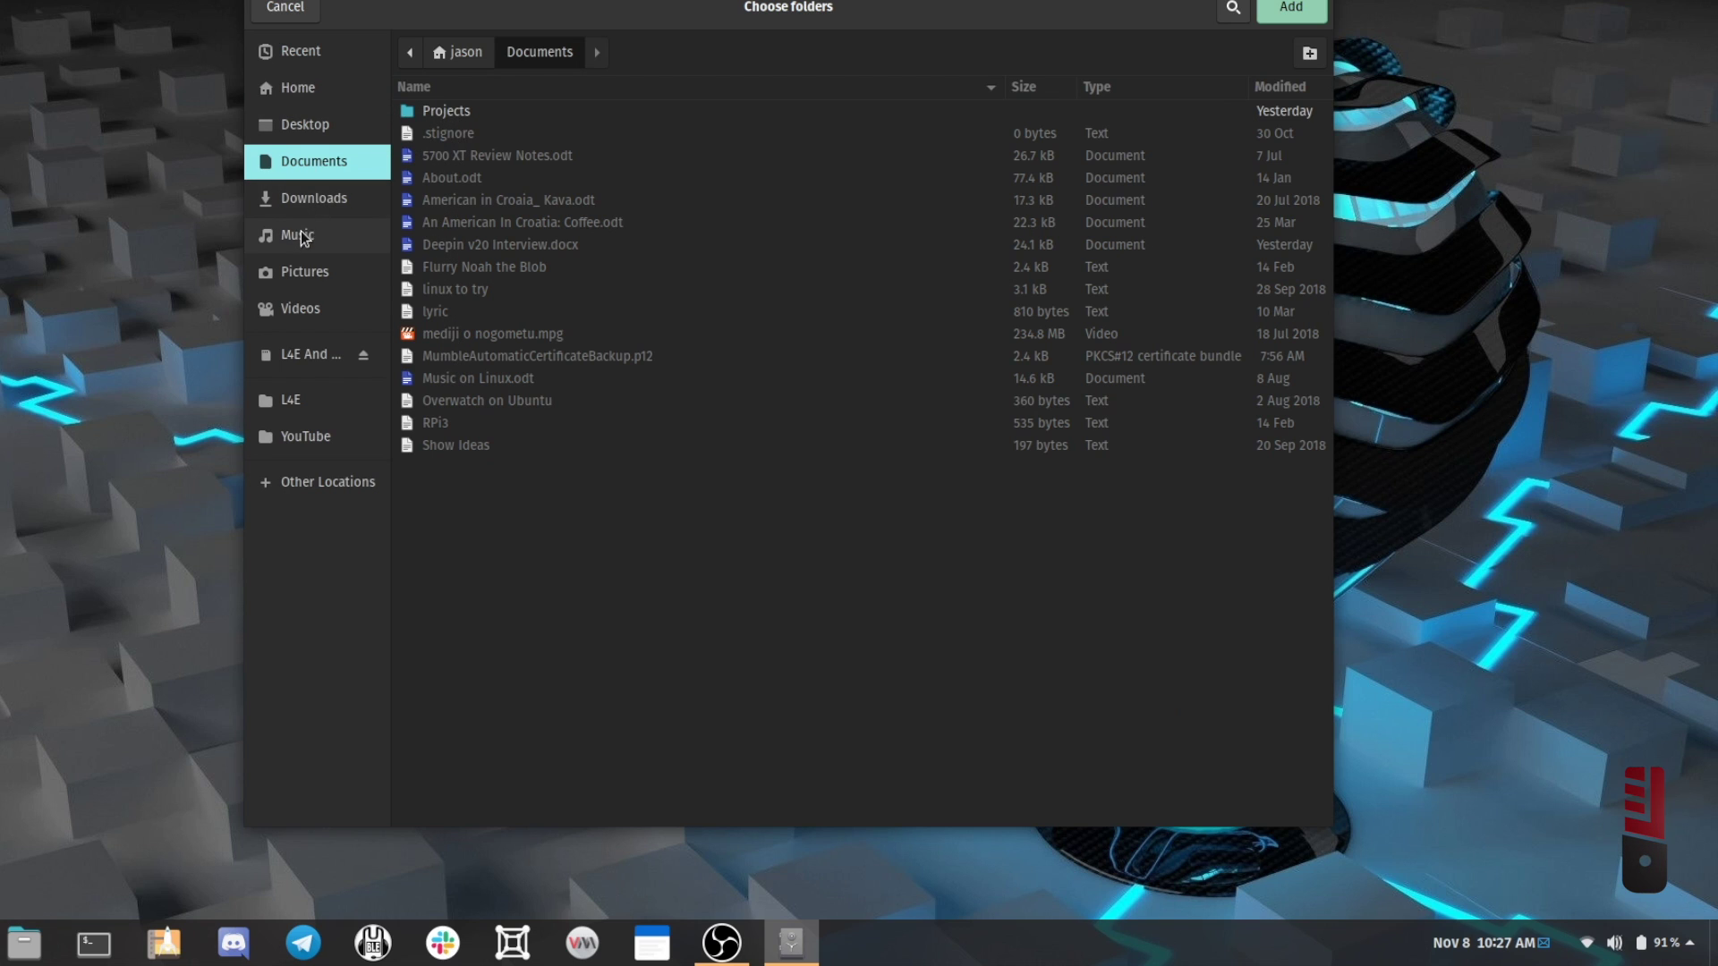
pyautogui.click(327, 130)
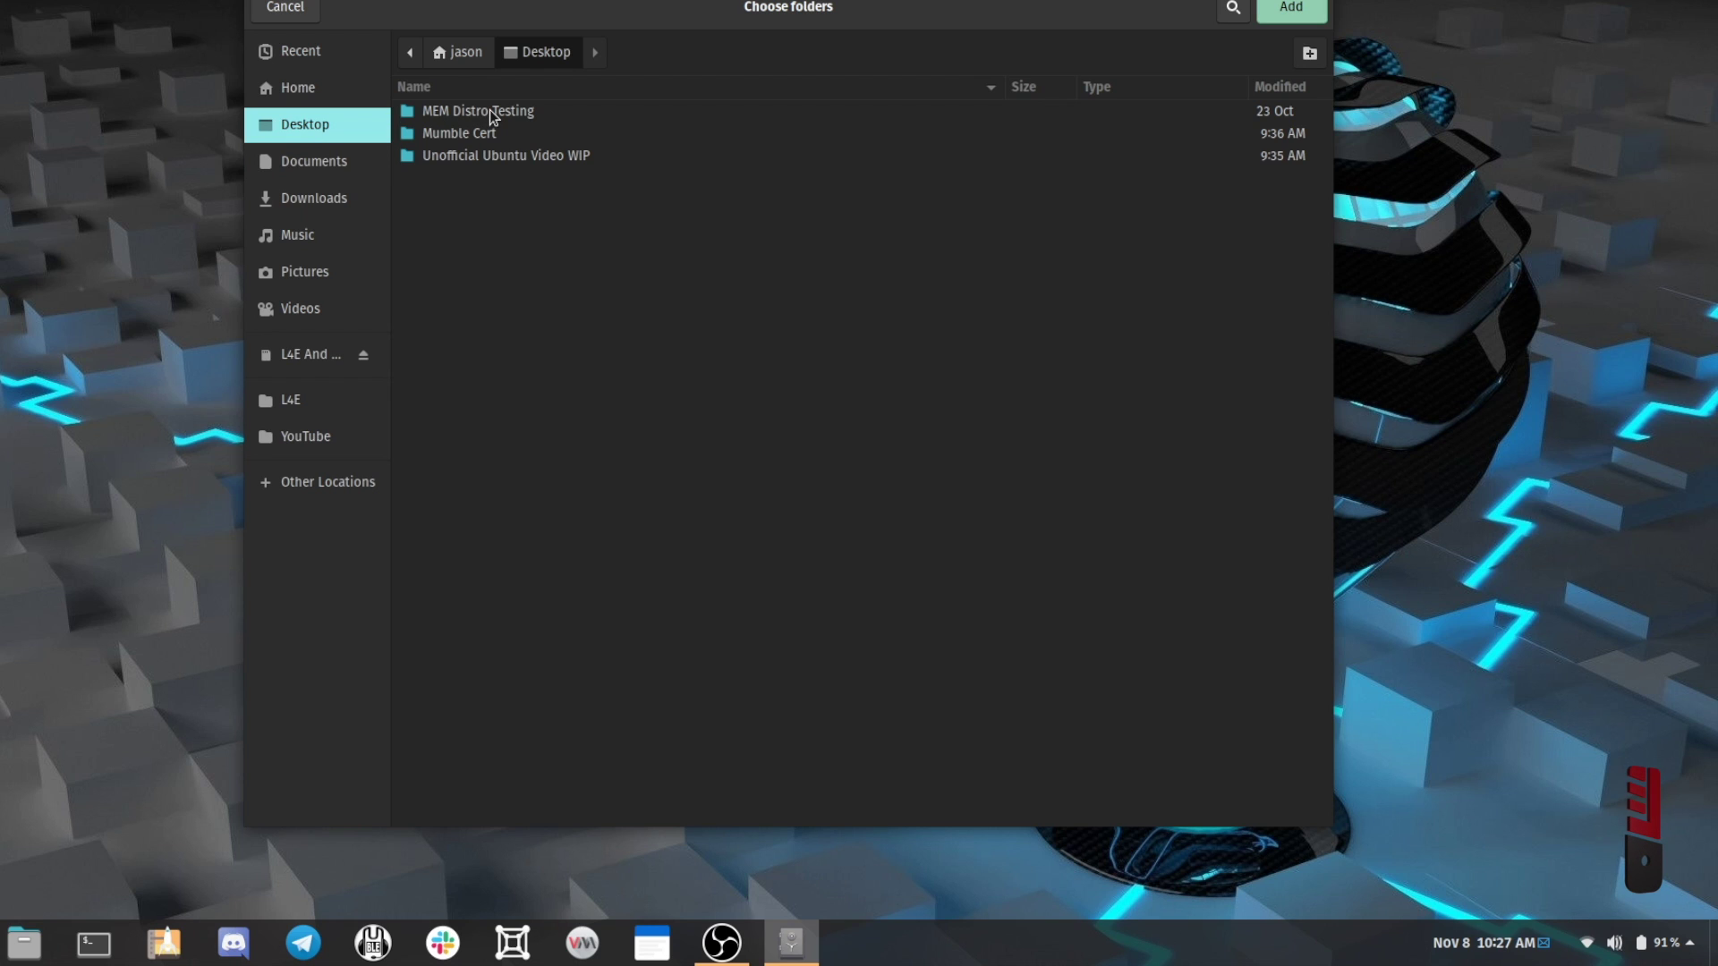
pyautogui.click(1292, 11)
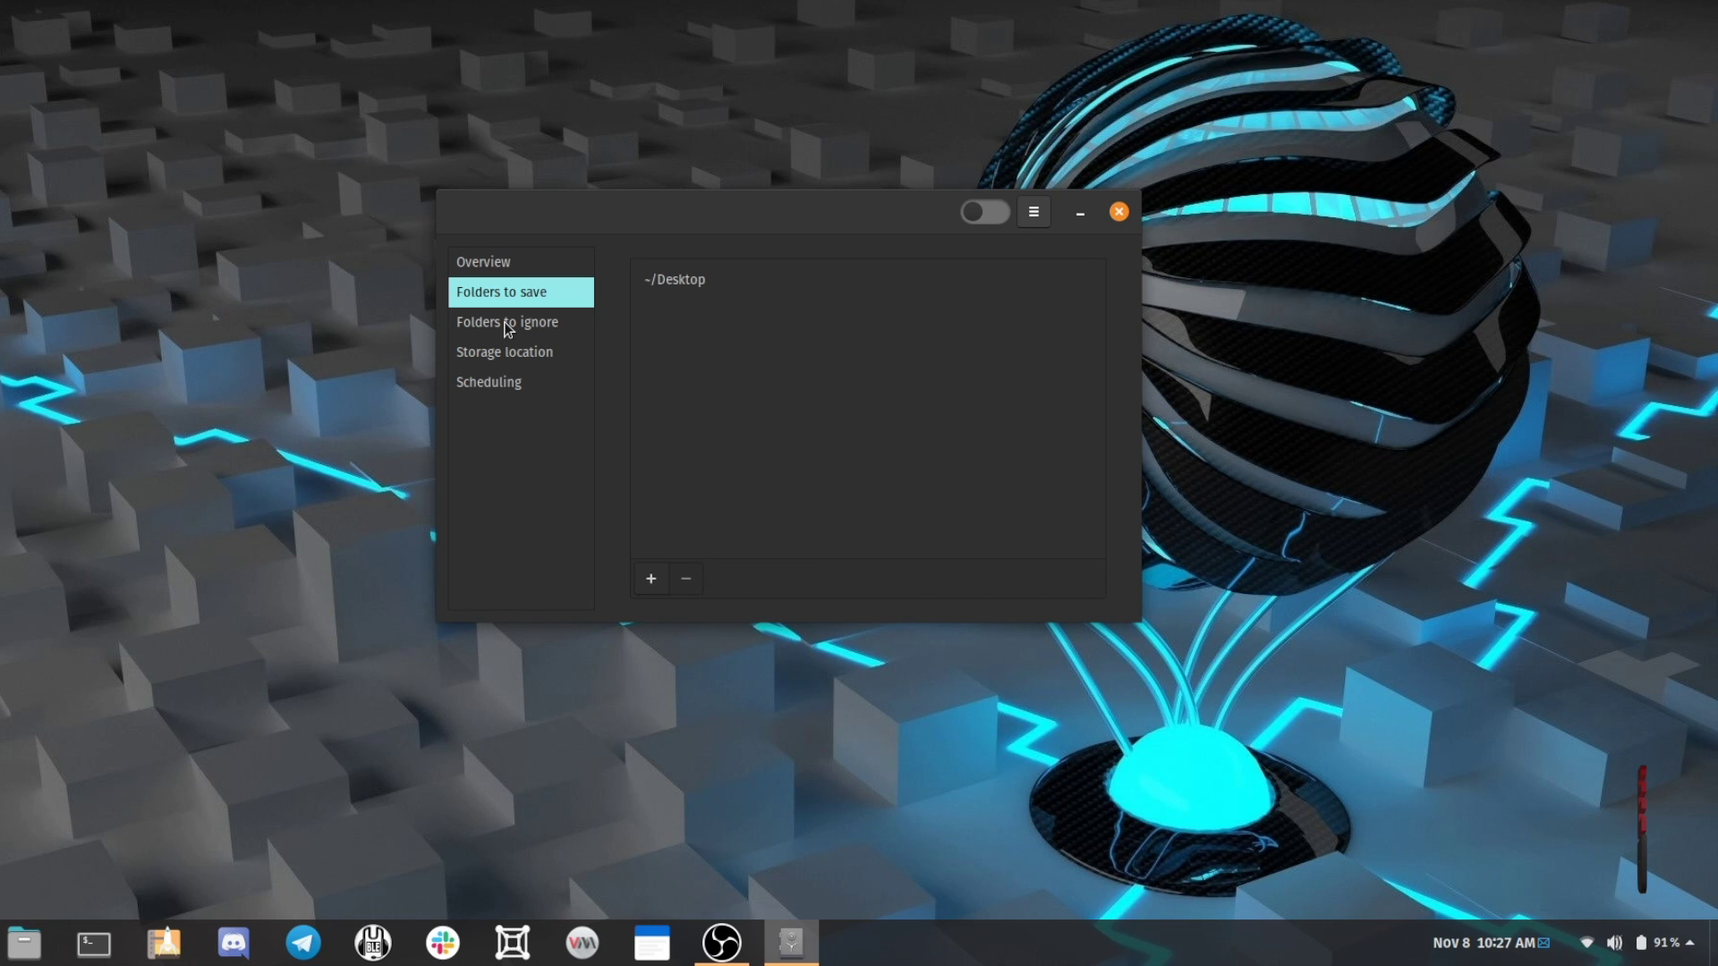
# Add the Documents > Projects > L4E and Documents > Bash Scripts folders to the backup list
pyautogui.click(652, 578)
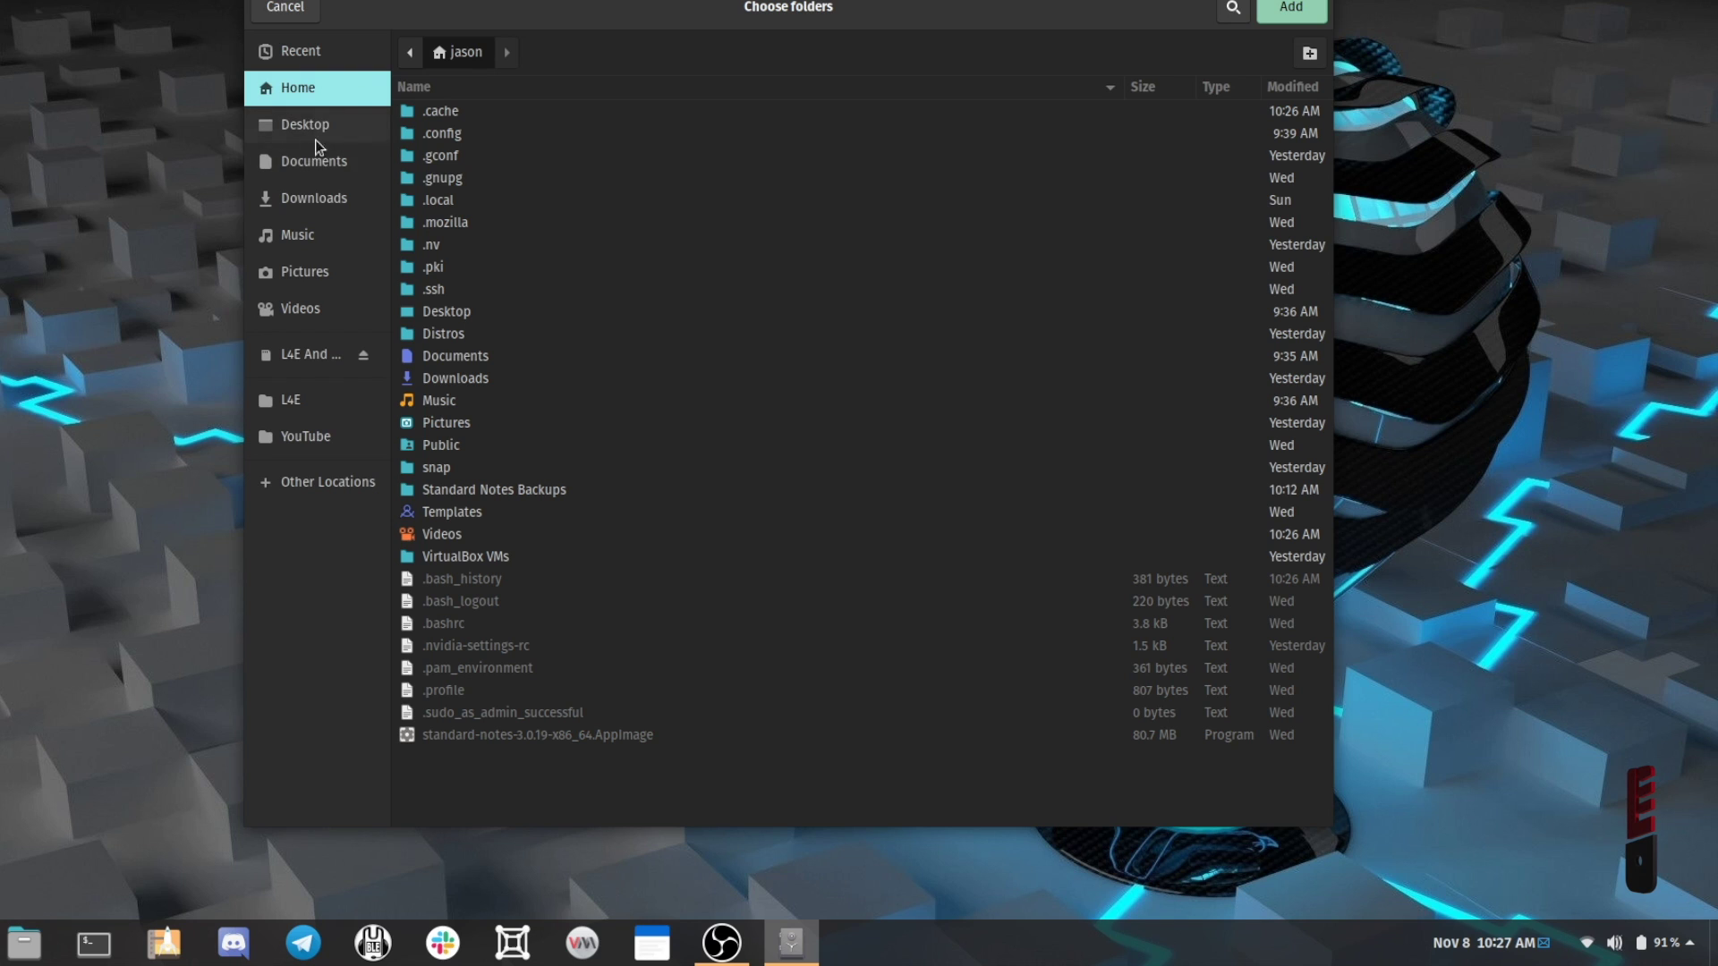
pyautogui.click(311, 163)
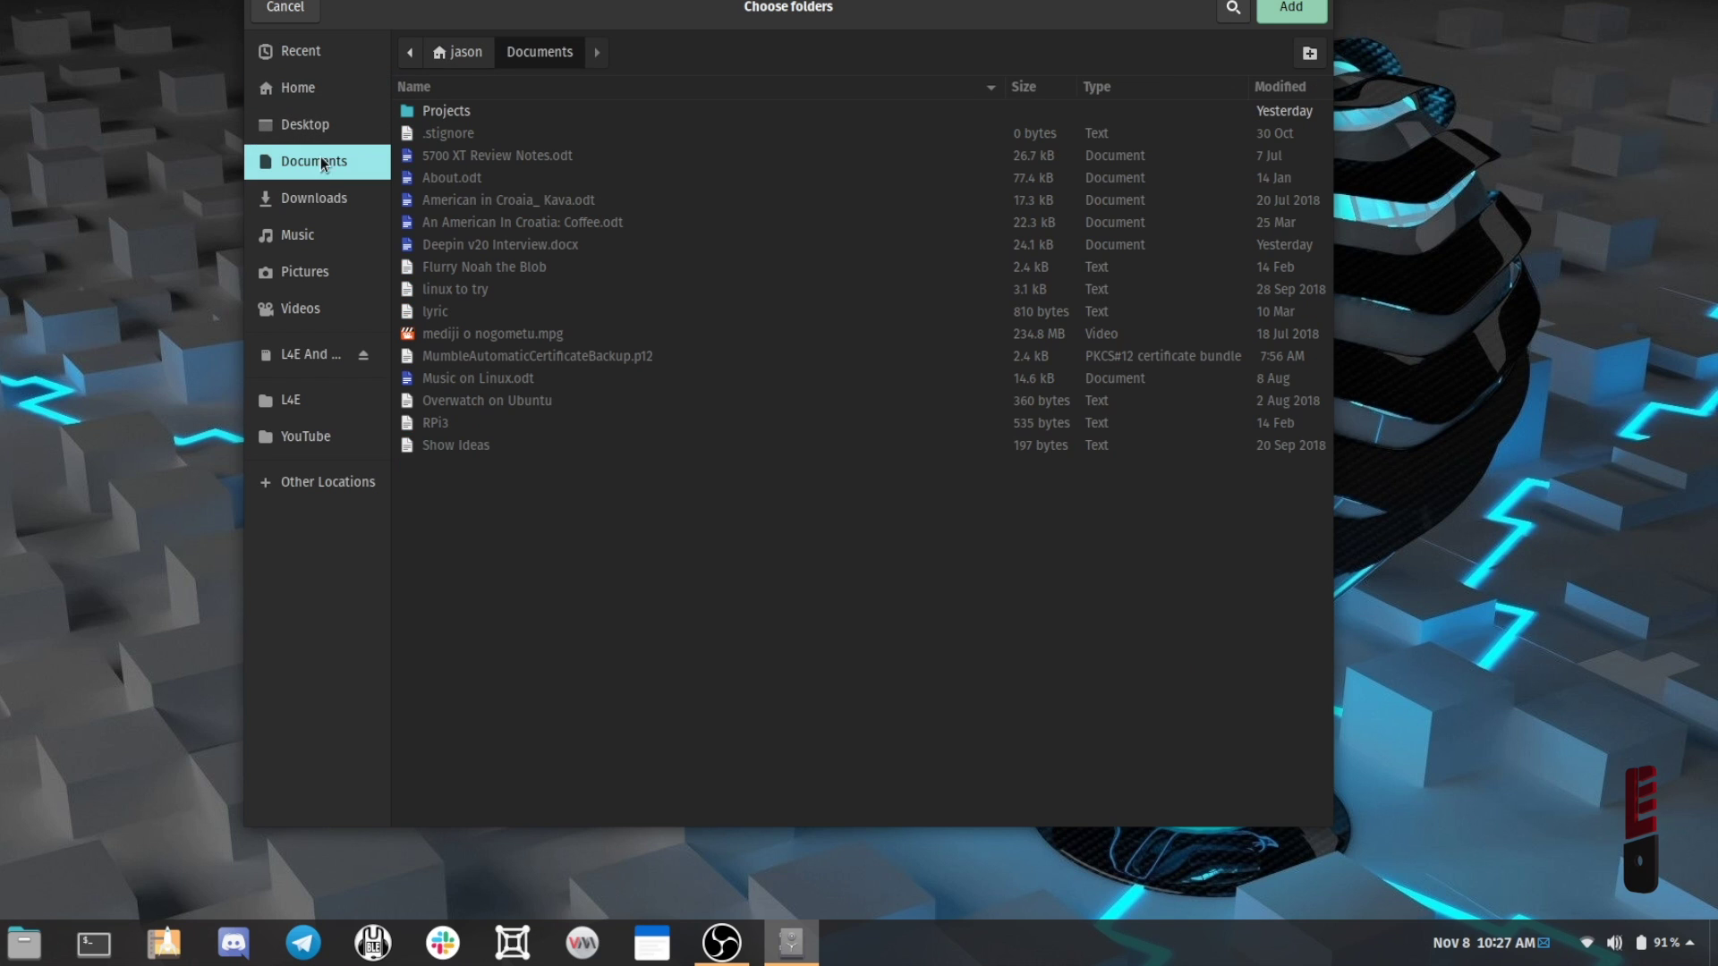
pyautogui.doubleClick(450, 109)
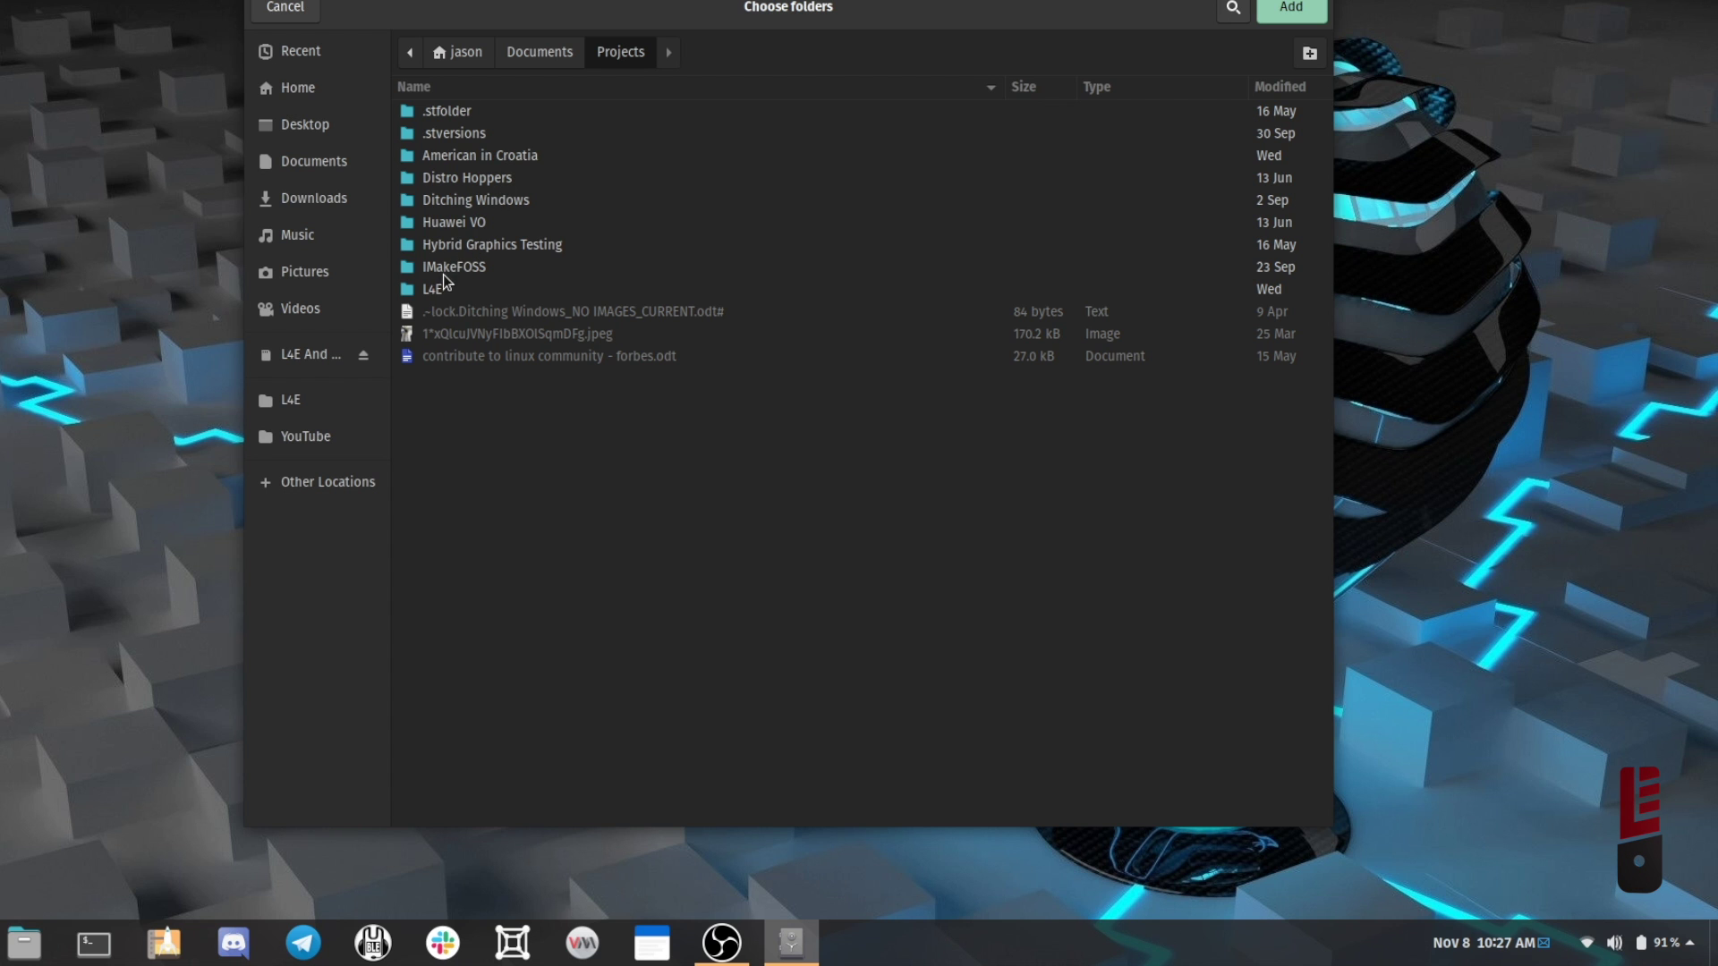
pyautogui.doubleClick(433, 288)
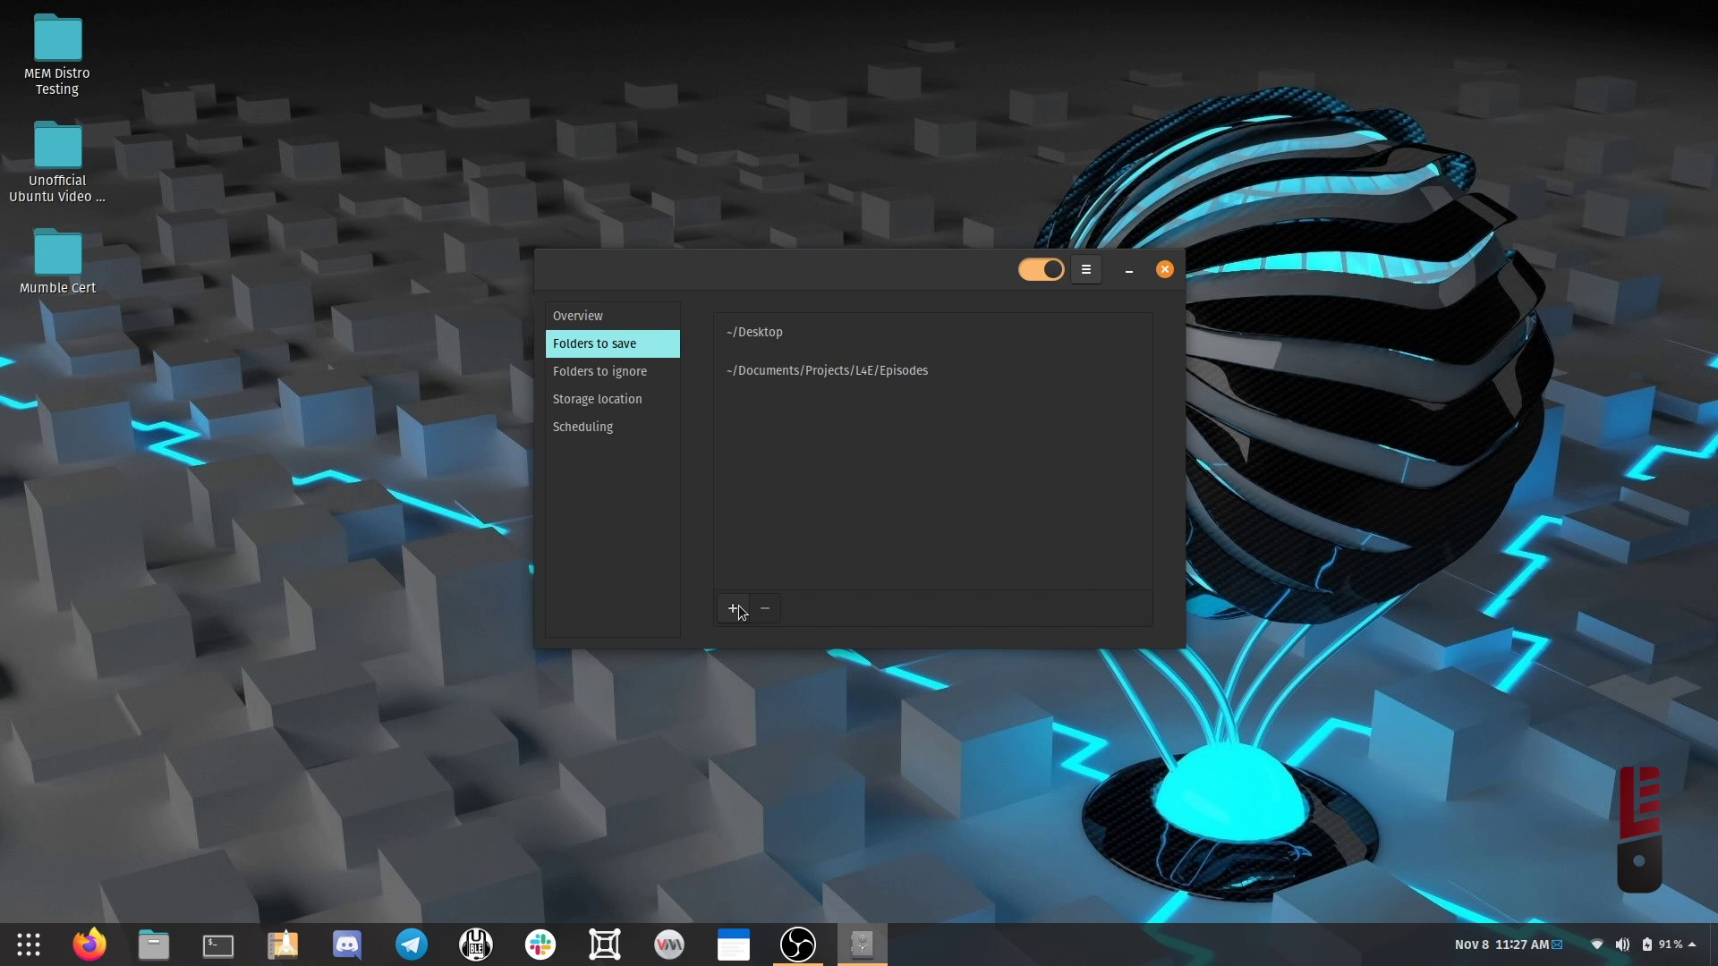
pyautogui.click(733, 609)
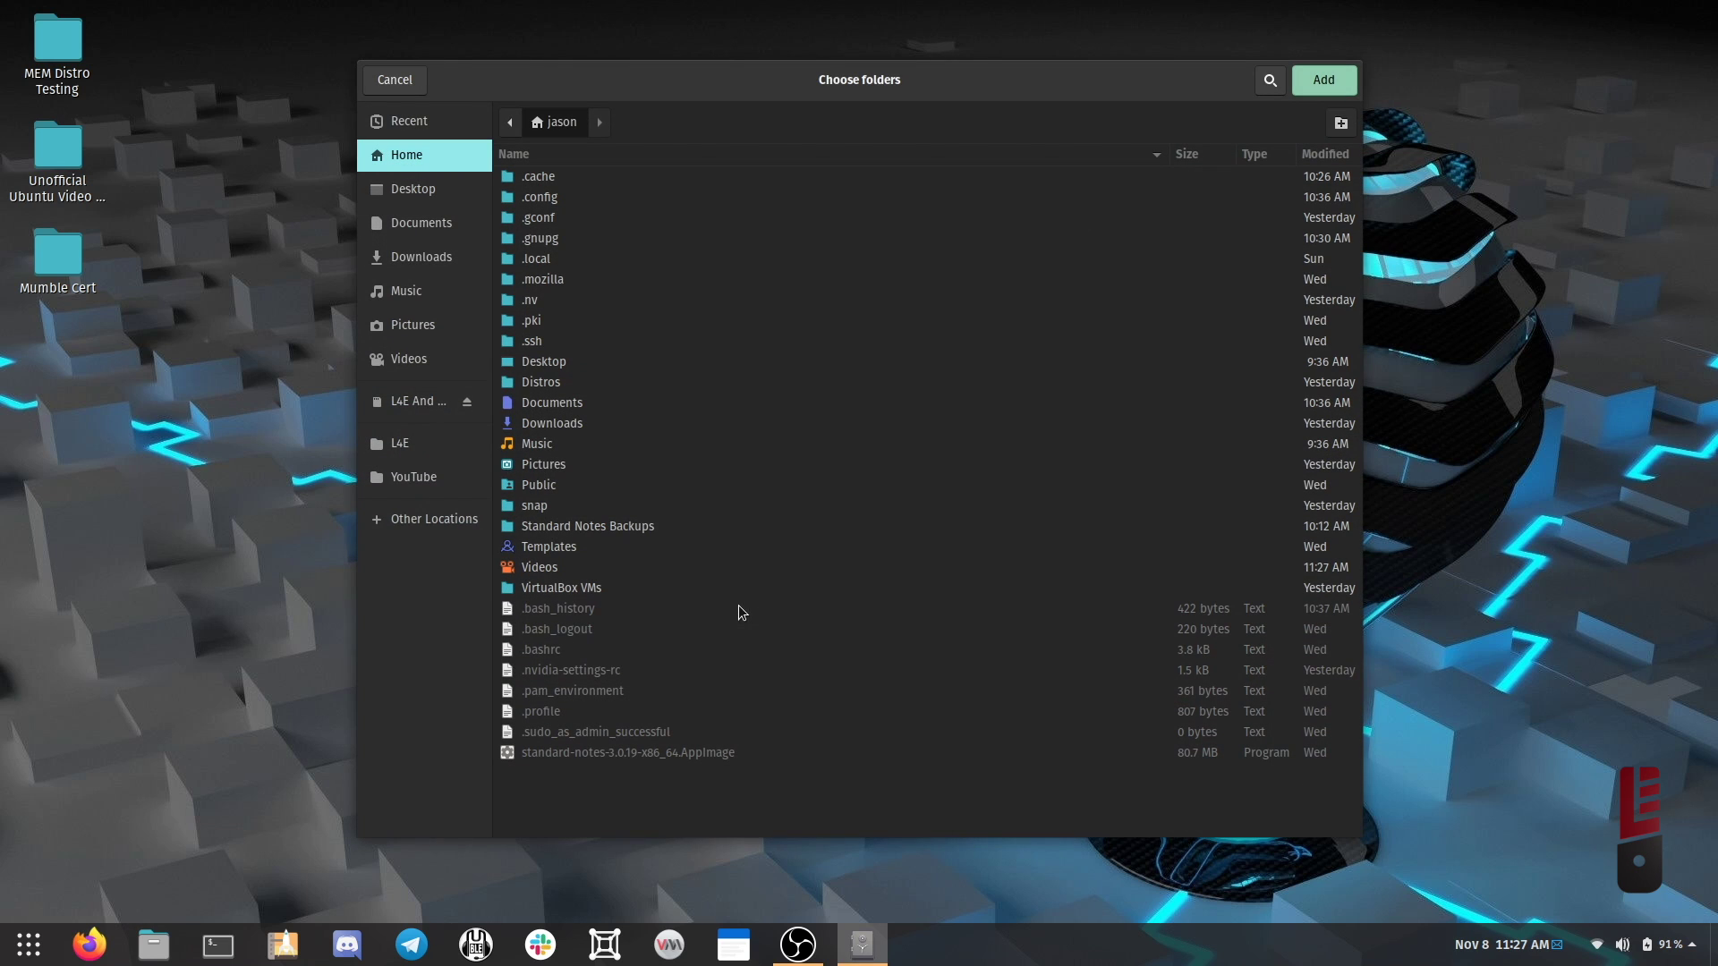
pyautogui.click(439, 225)
pyautogui.click(565, 179)
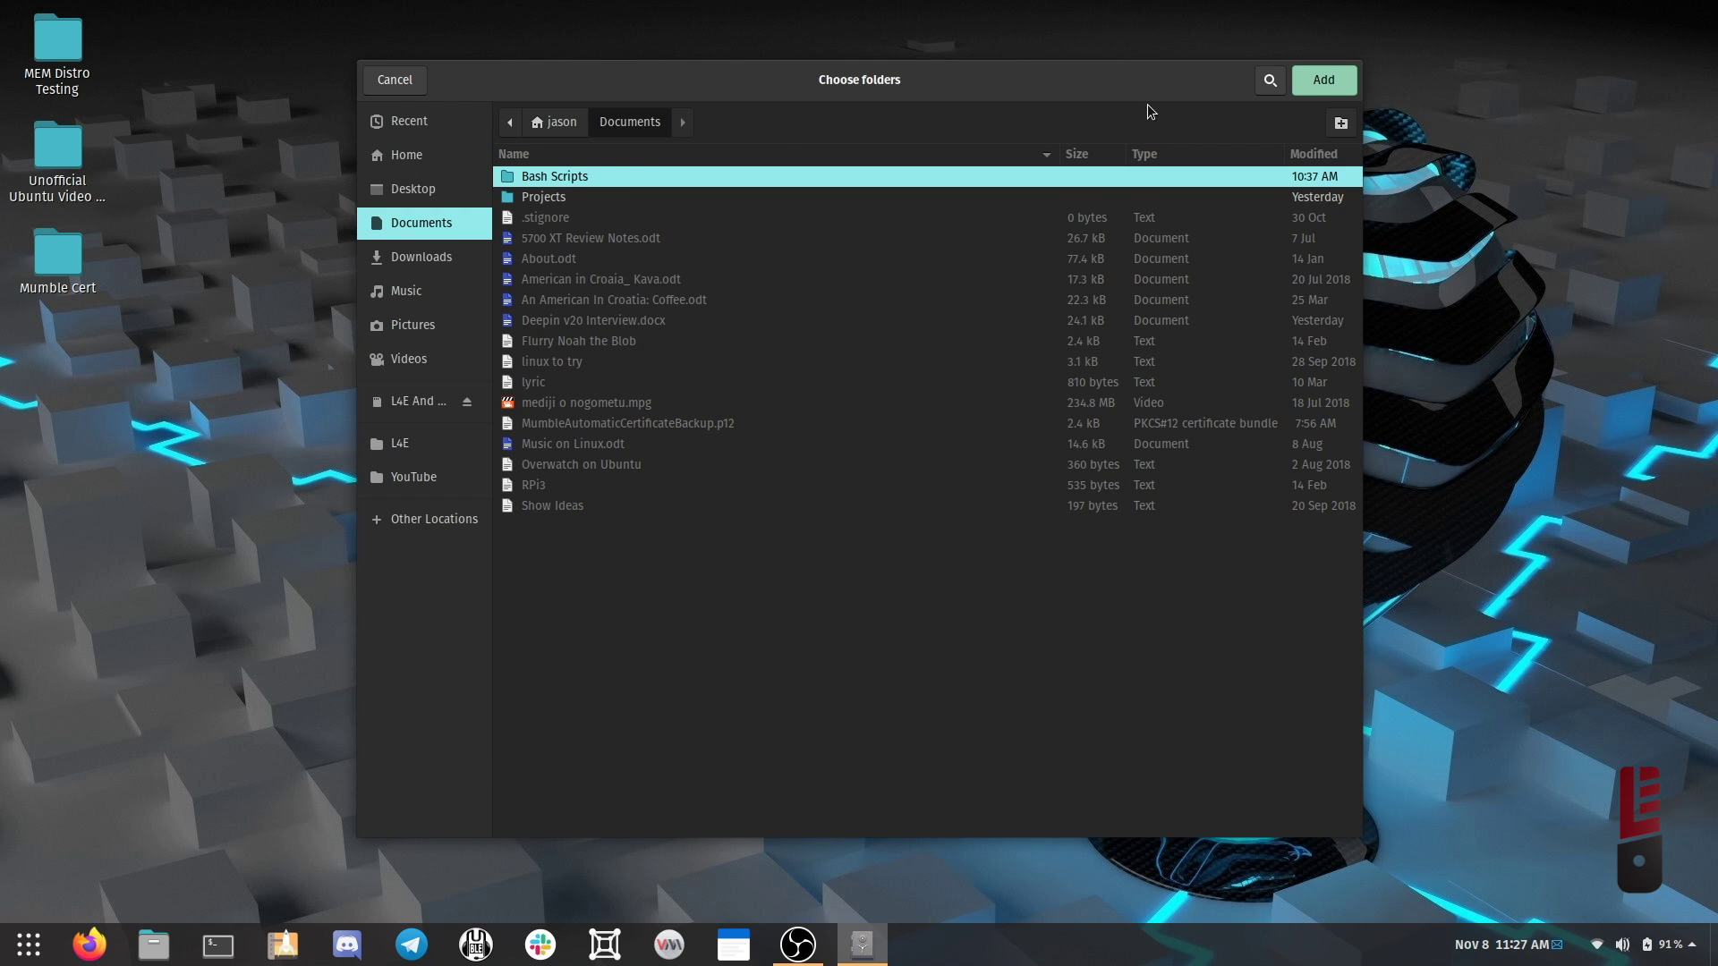
pyautogui.click(1322, 80)
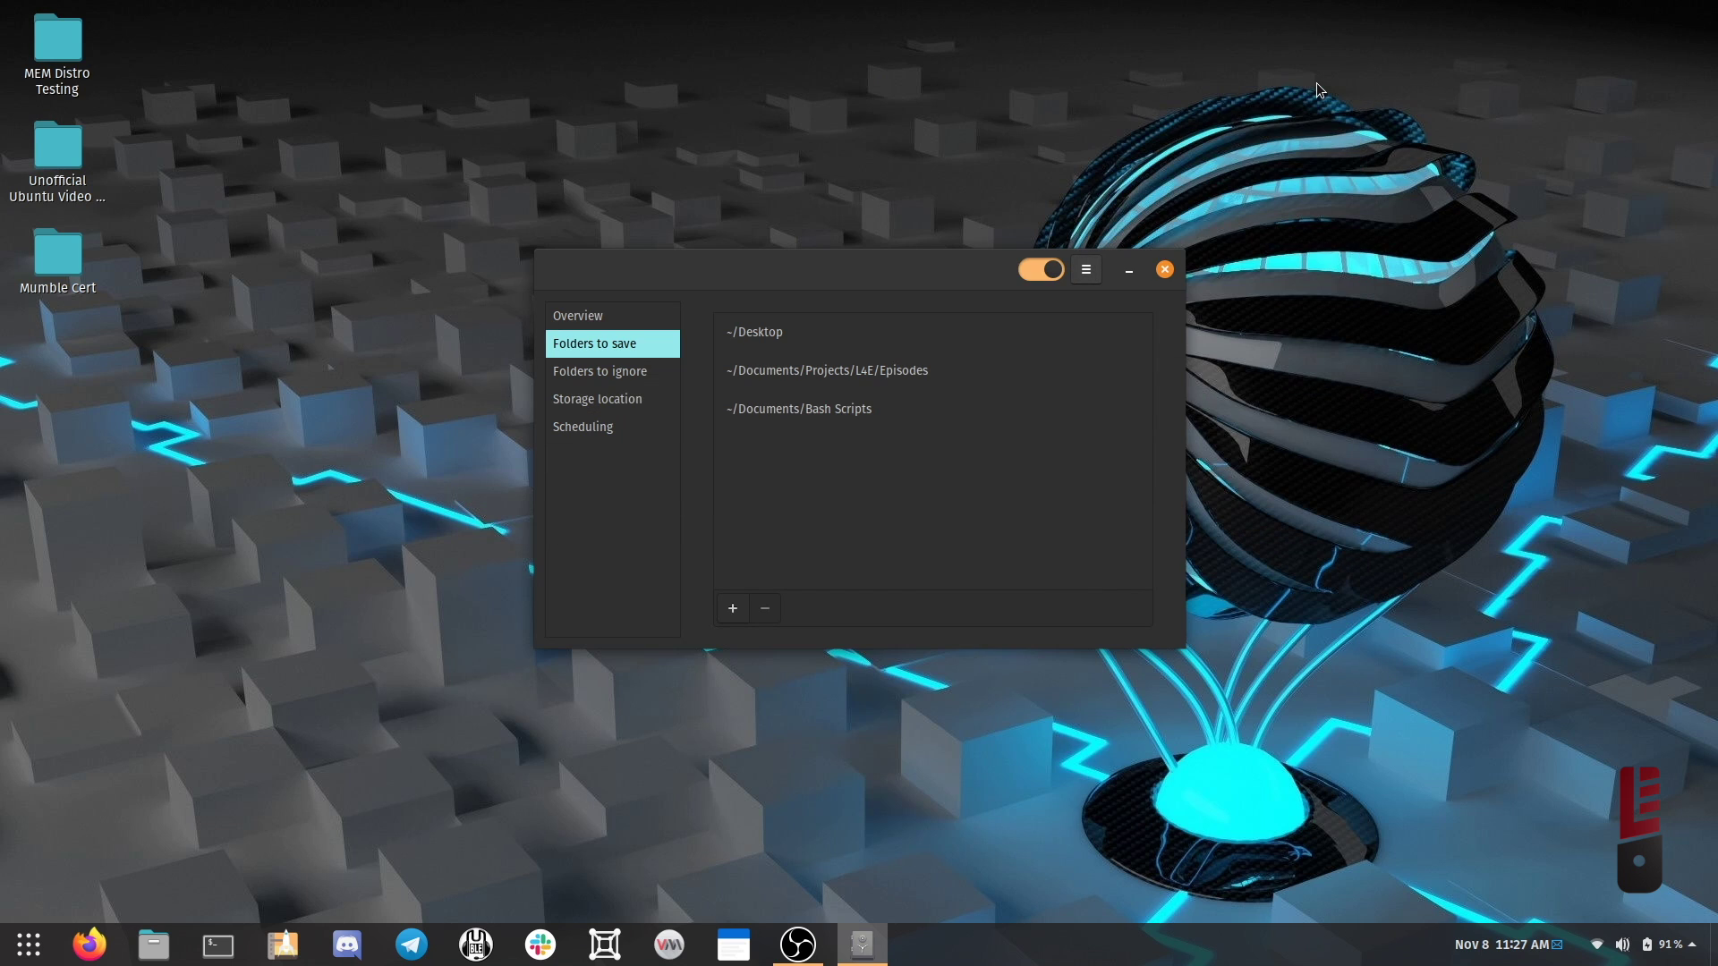
# Change the backup storage location from Google Drive to a local folder on the backup drive
pyautogui.click(598, 400)
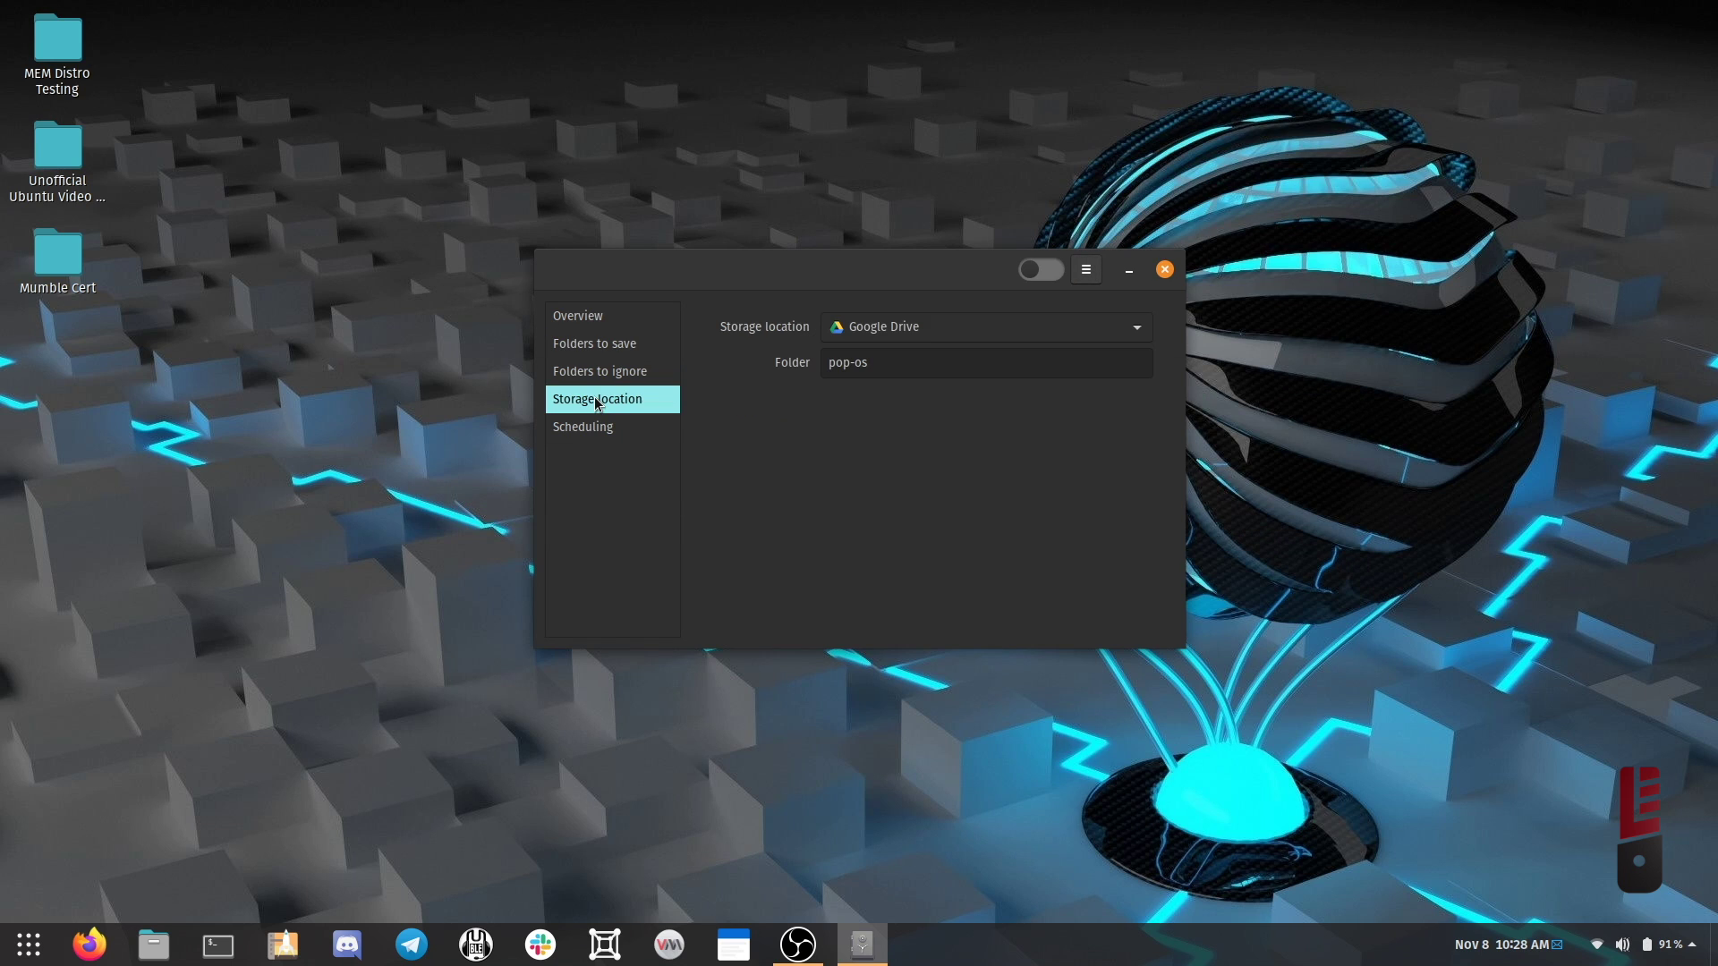
pyautogui.click(1116, 330)
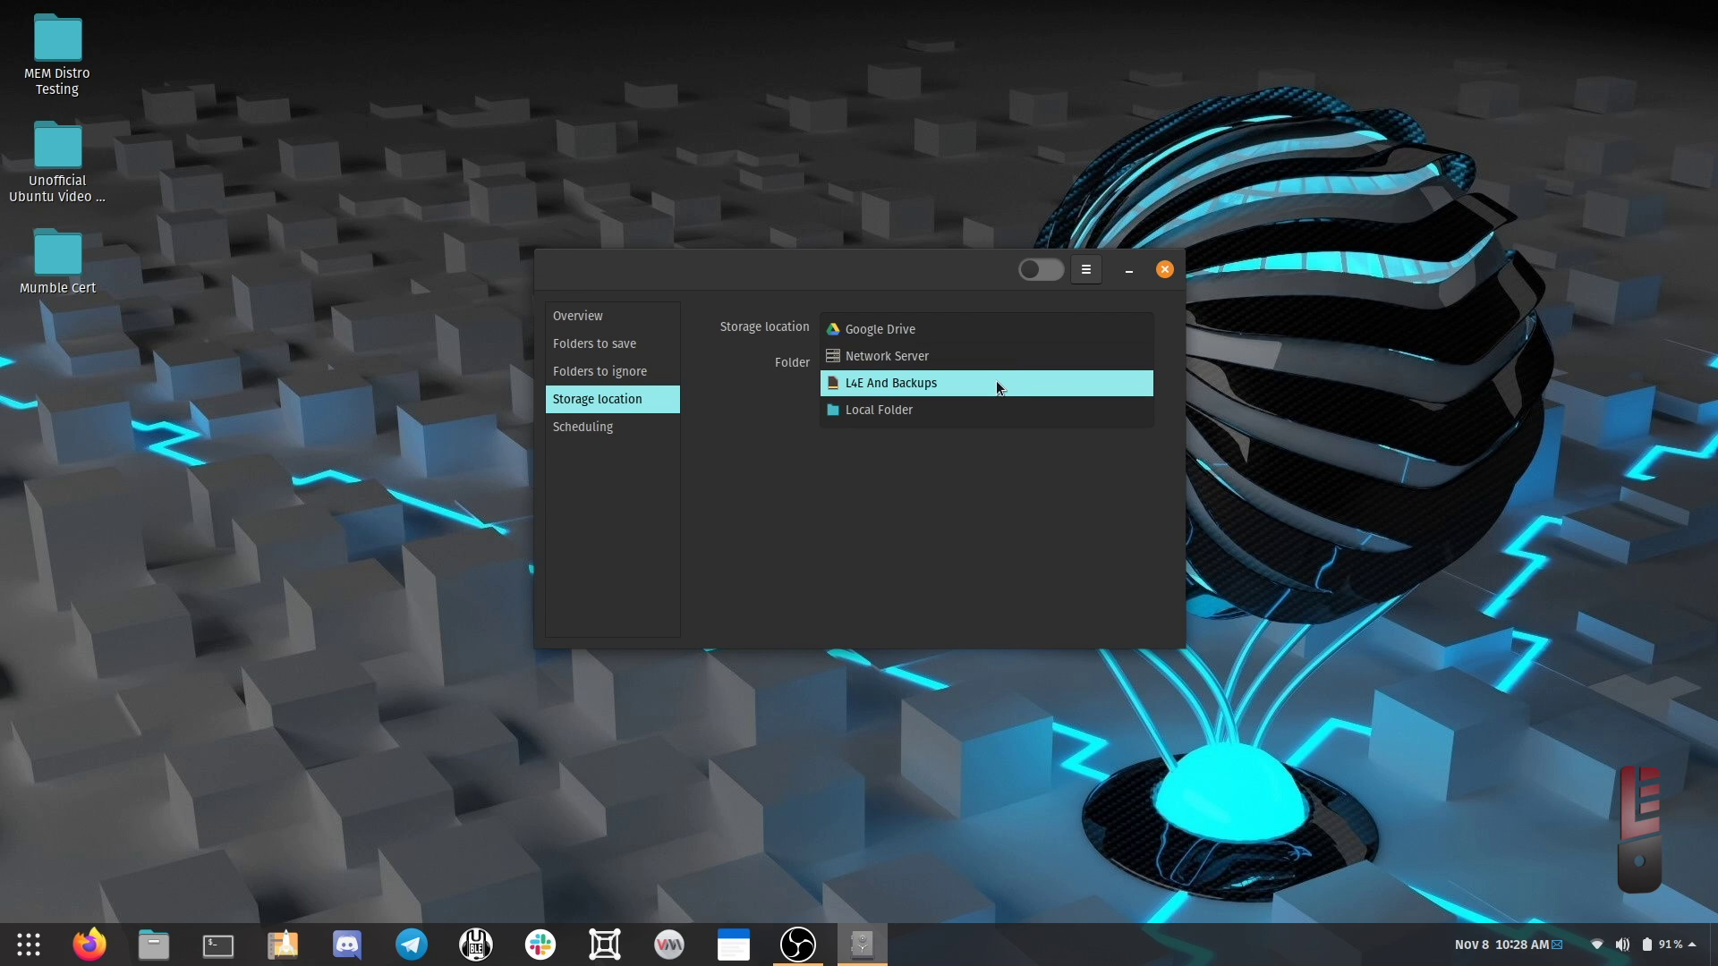
pyautogui.click(930, 409)
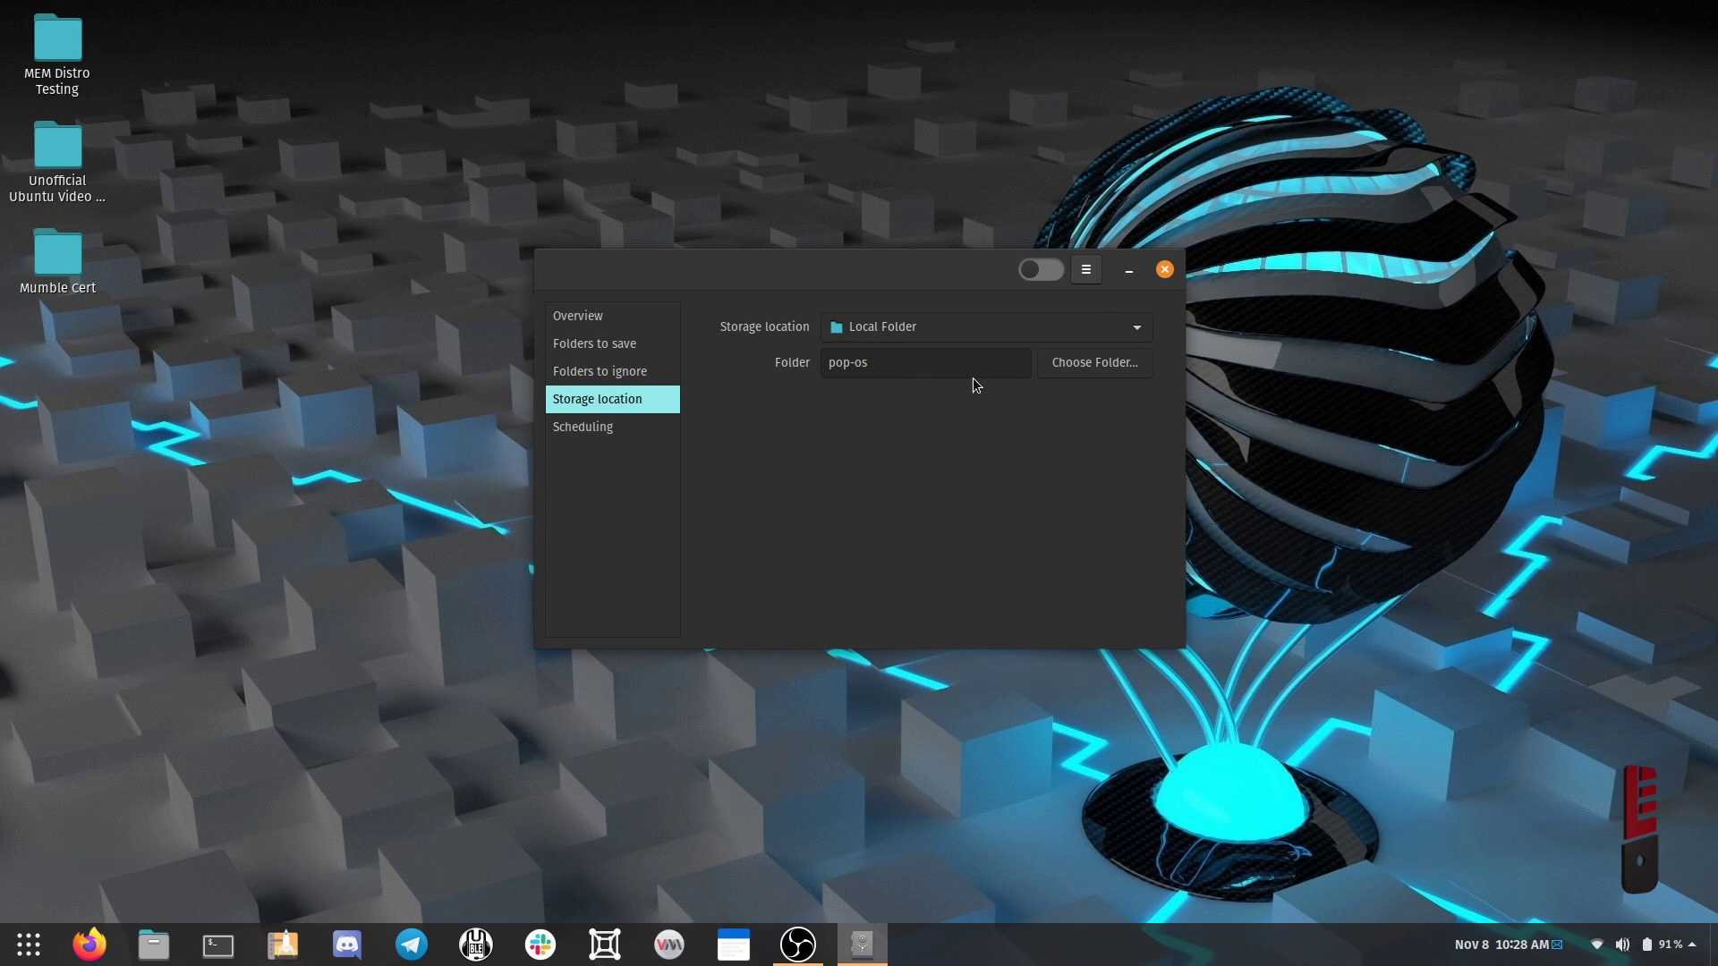
pyautogui.click(1082, 361)
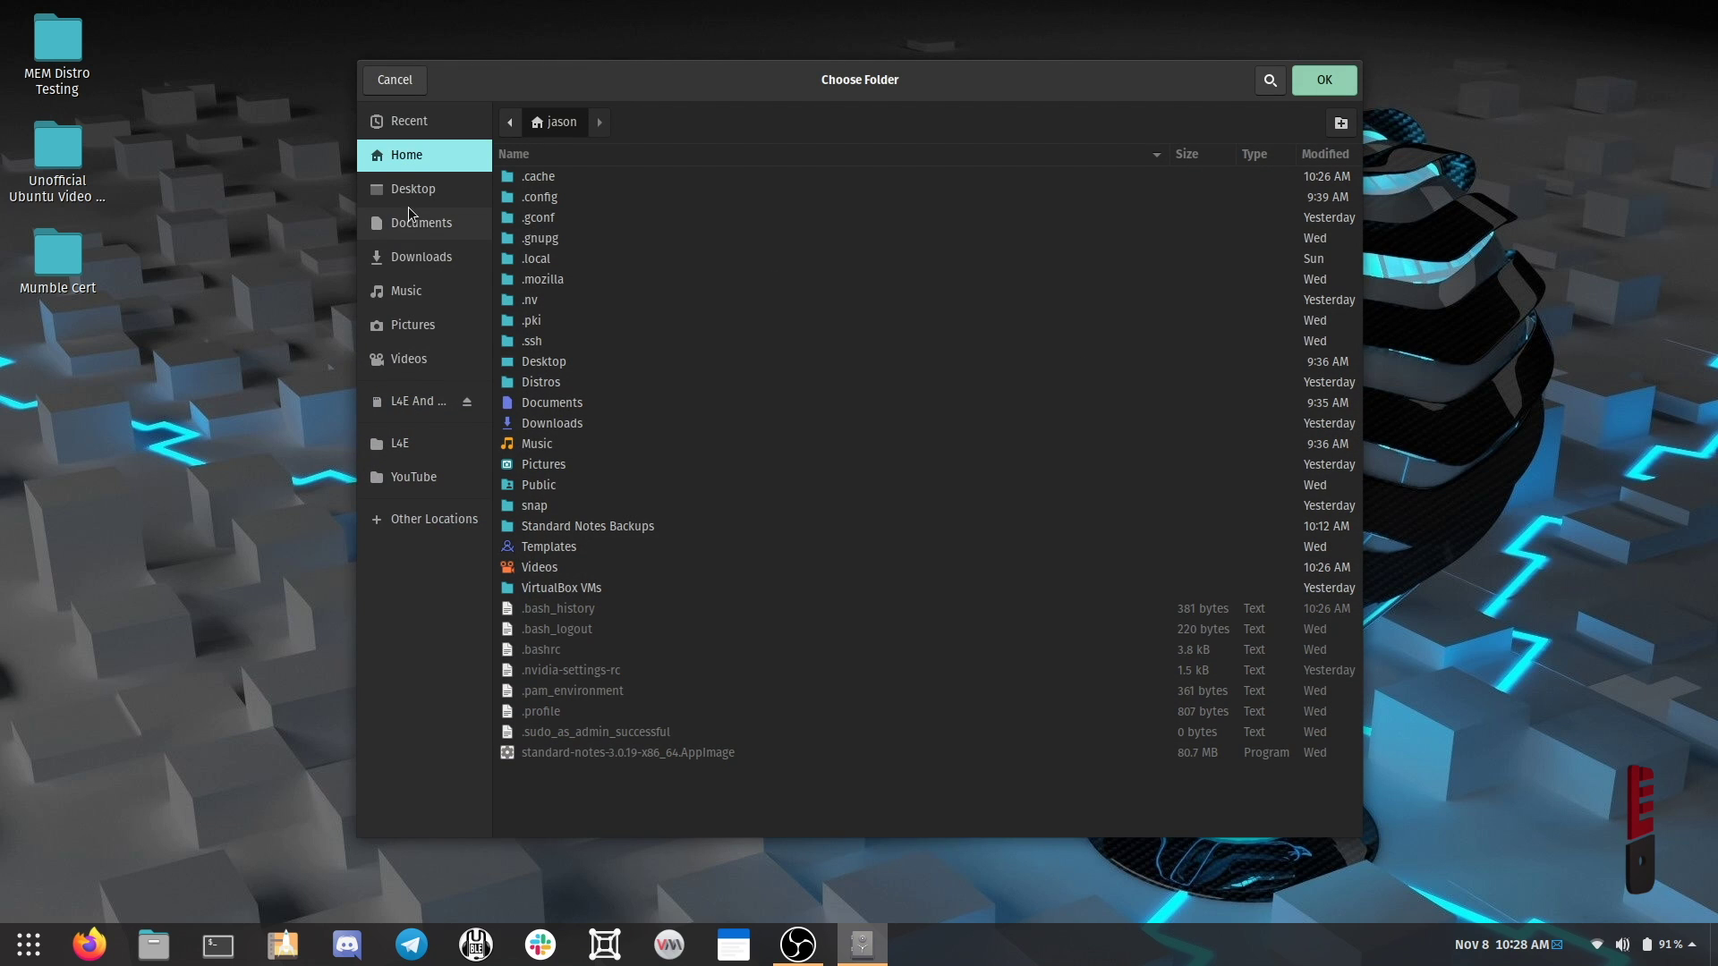
pyautogui.click(427, 405)
pyautogui.click(611, 429)
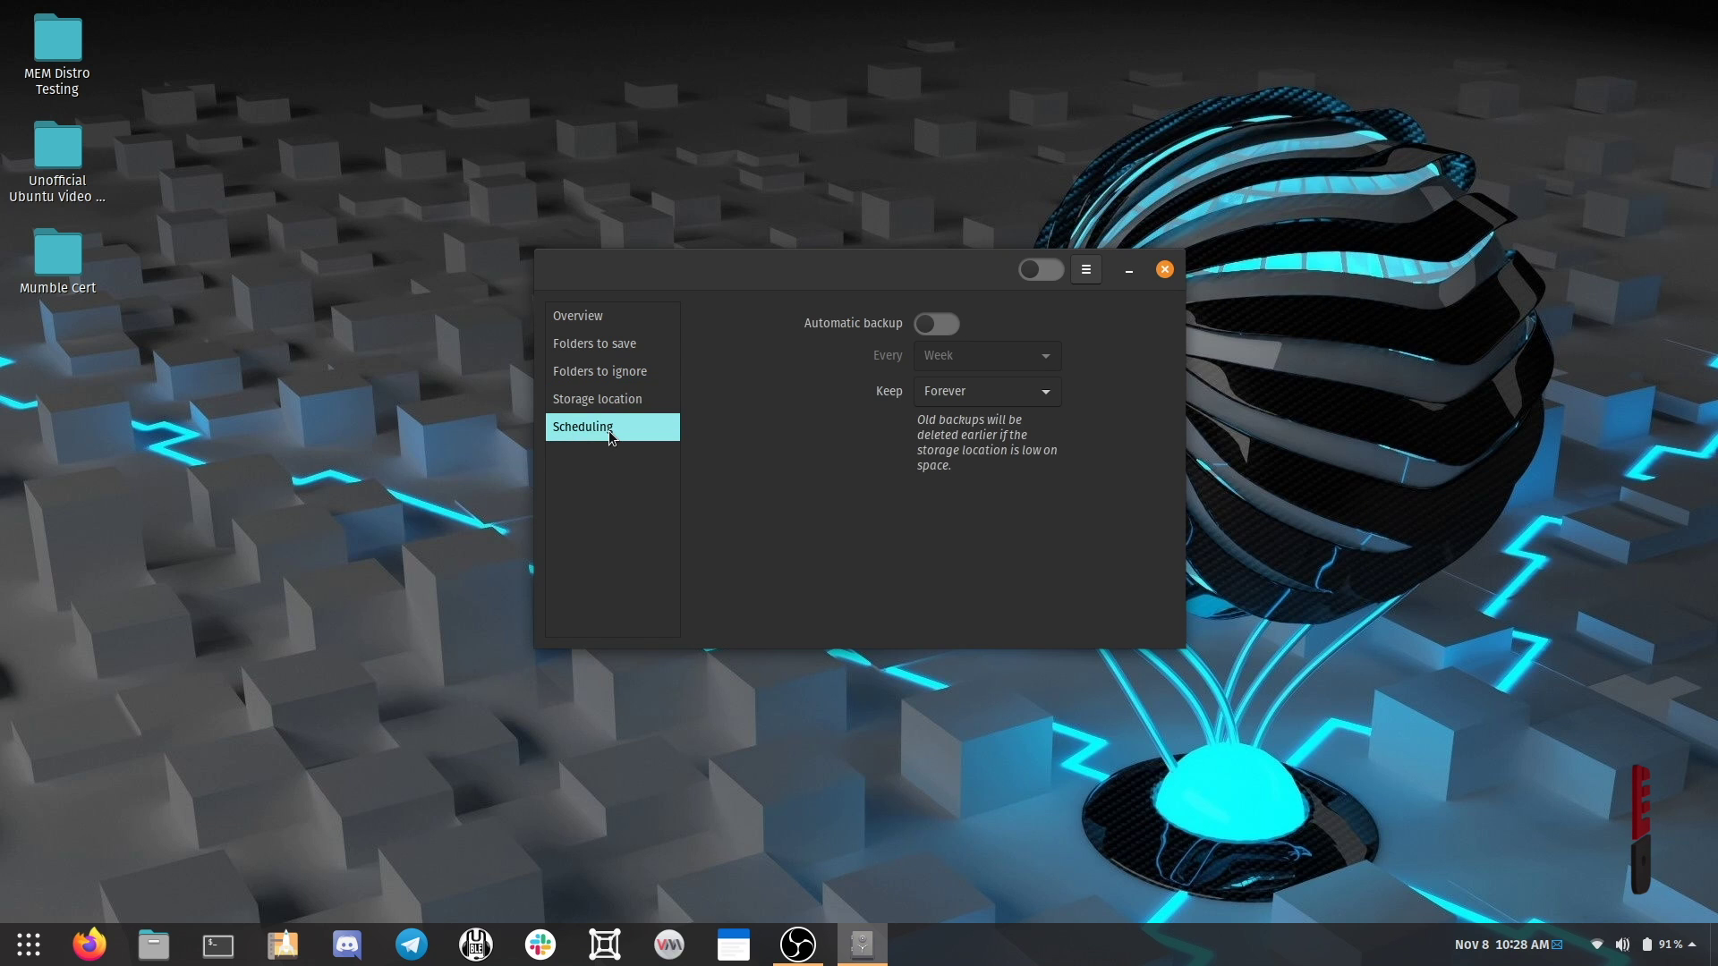
# Turn on automatic backups every Day, then start a backup immediately from the Overview
pyautogui.click(931, 326)
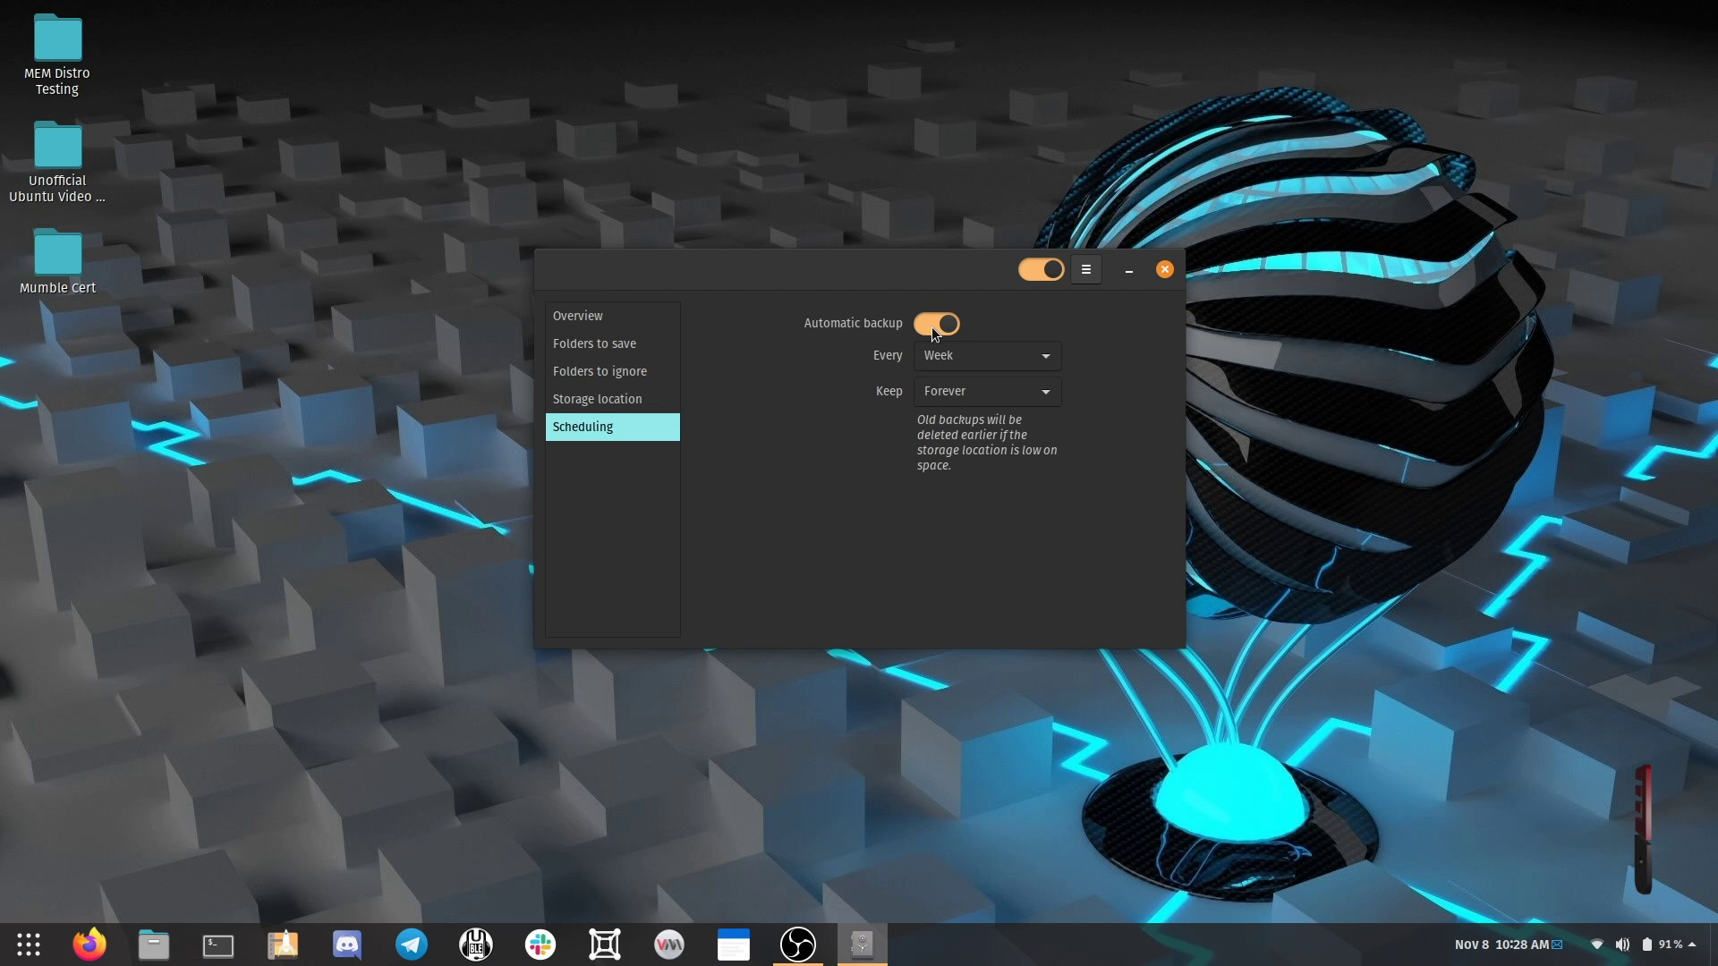
pyautogui.click(975, 354)
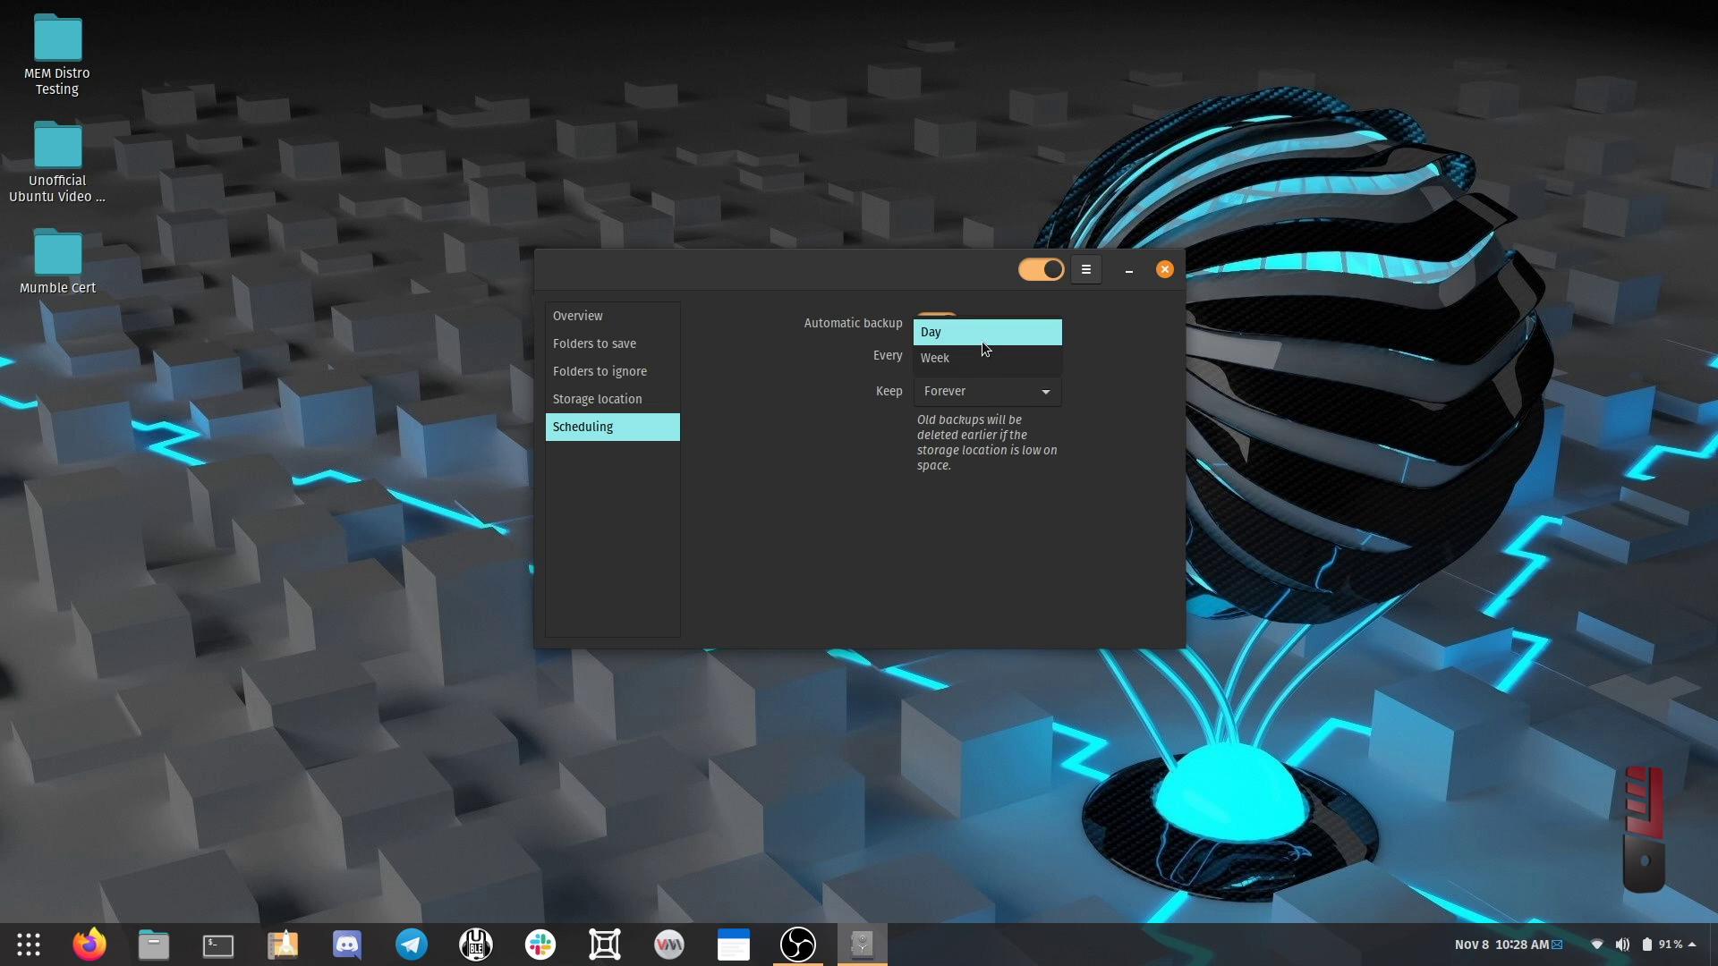
pyautogui.click(981, 343)
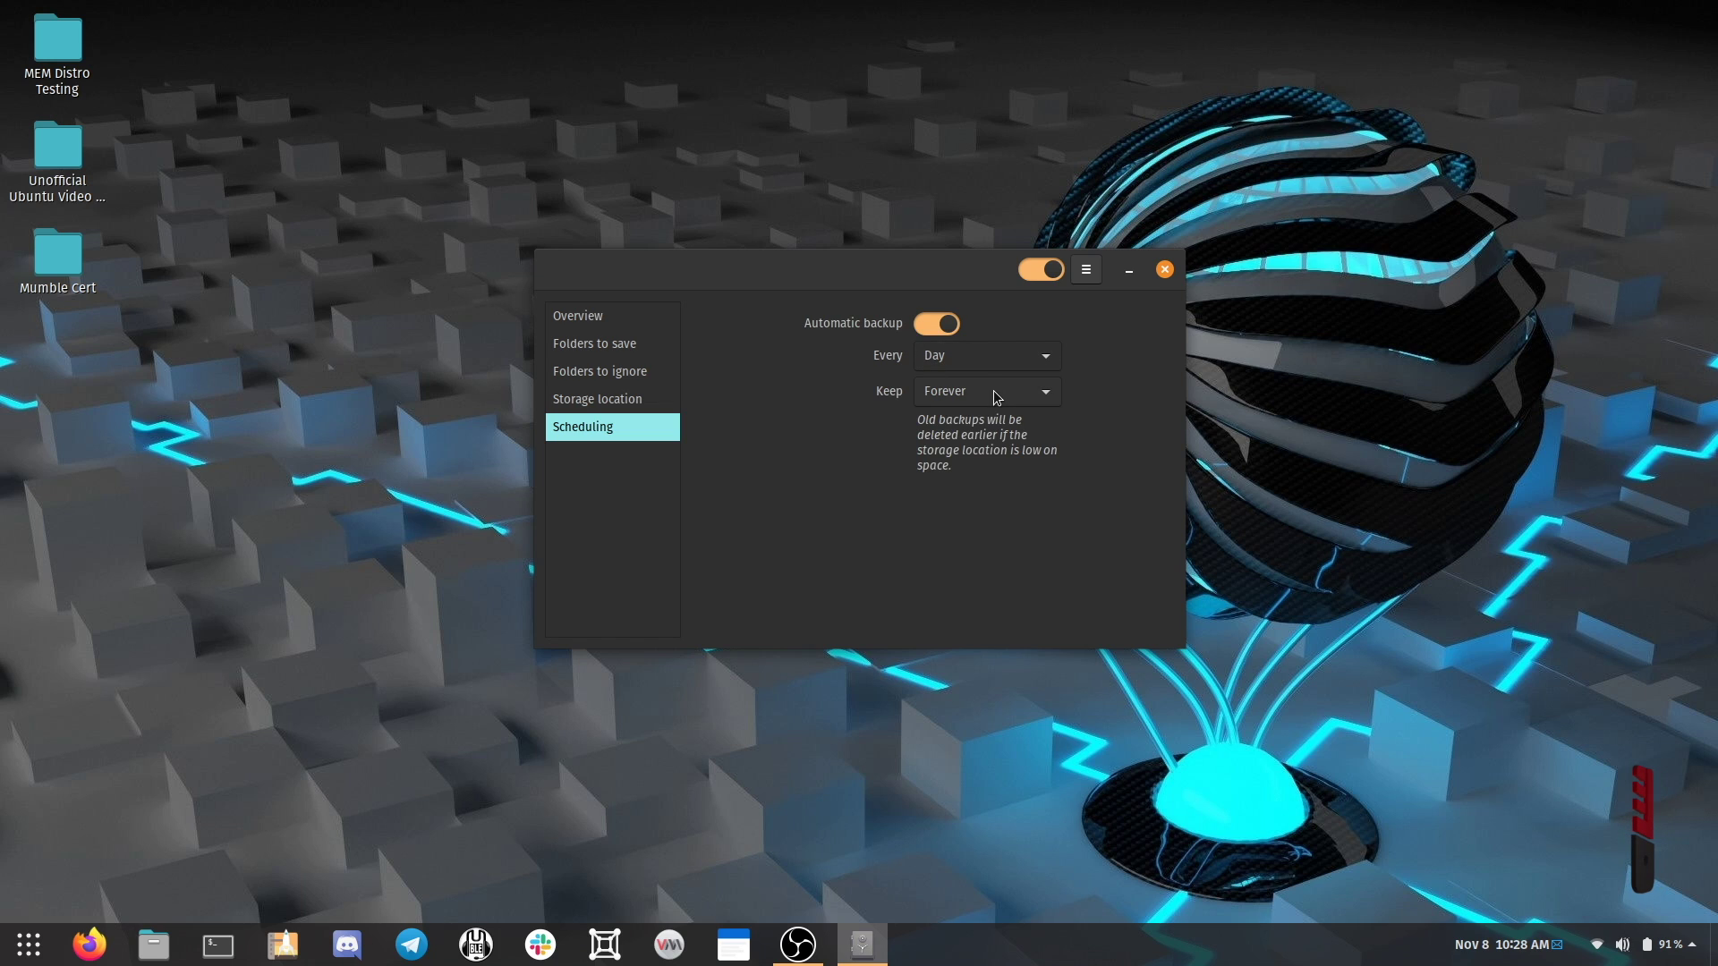
pyautogui.click(613, 315)
pyautogui.click(822, 483)
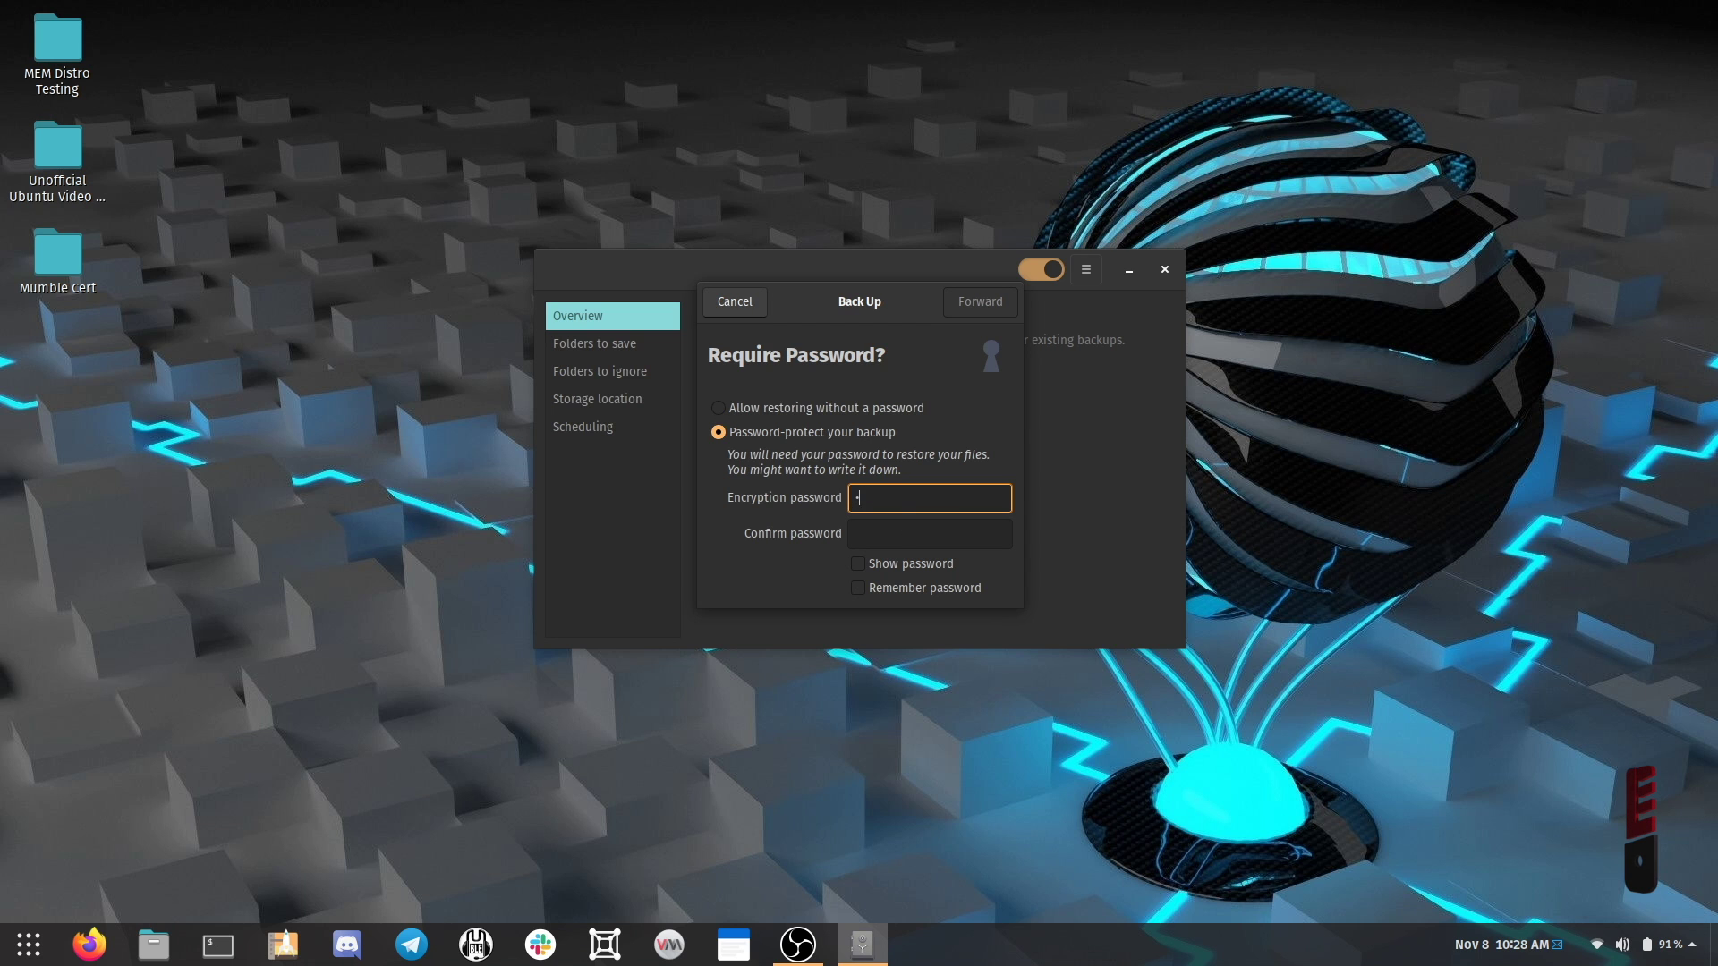
# Enter and confirm the backup encryption password, then continue to start the encrypted backup
pyautogui.write('•••••••')
pyautogui.press('Tab')
pyautogui.write('••••••••')
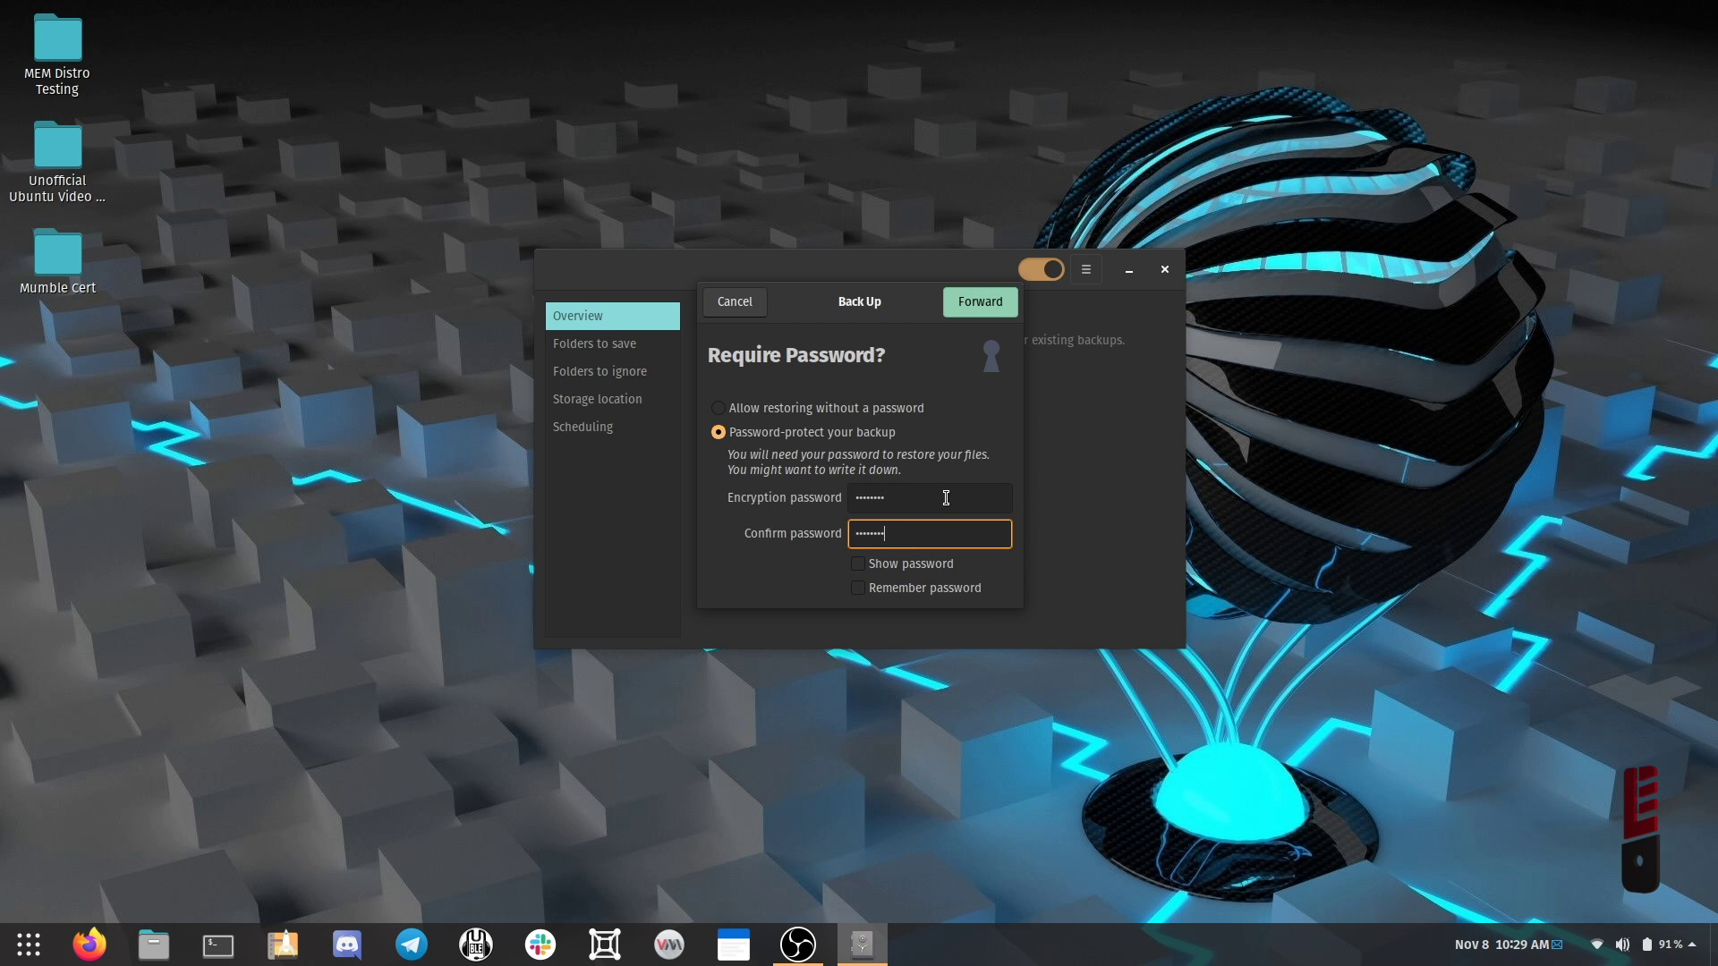
pyautogui.click(996, 312)
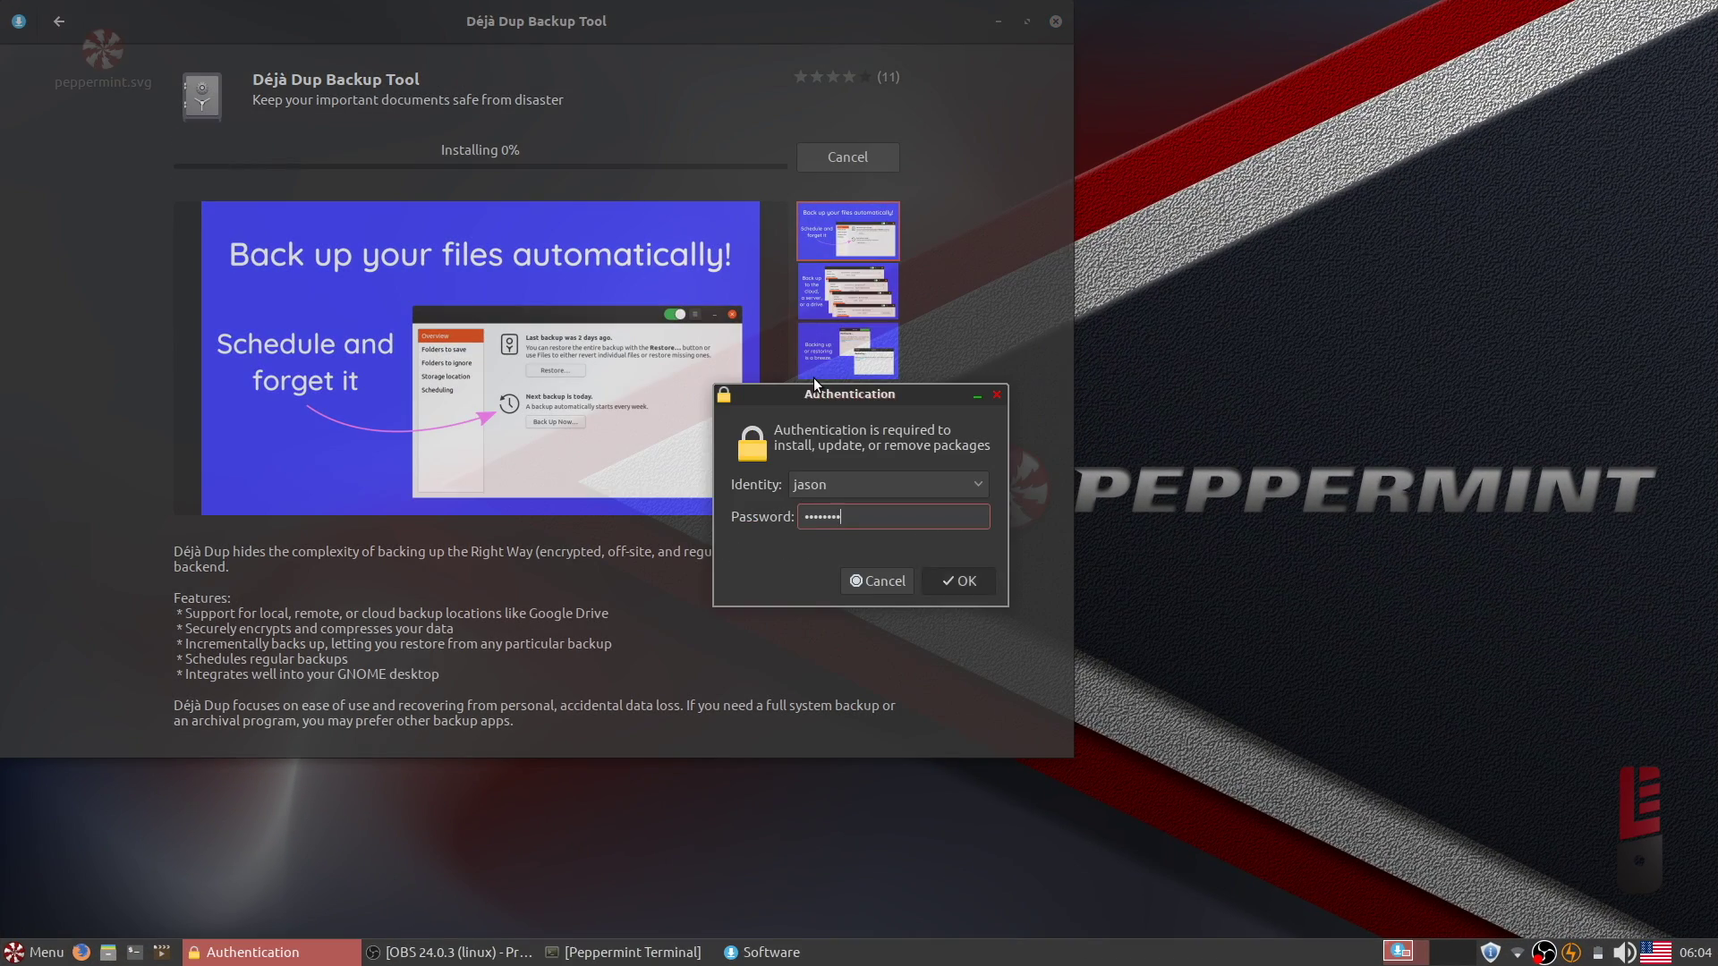
# Confirm the account password so GNOME Software installs Déjà Dup on Peppermint
pyautogui.press('Return')
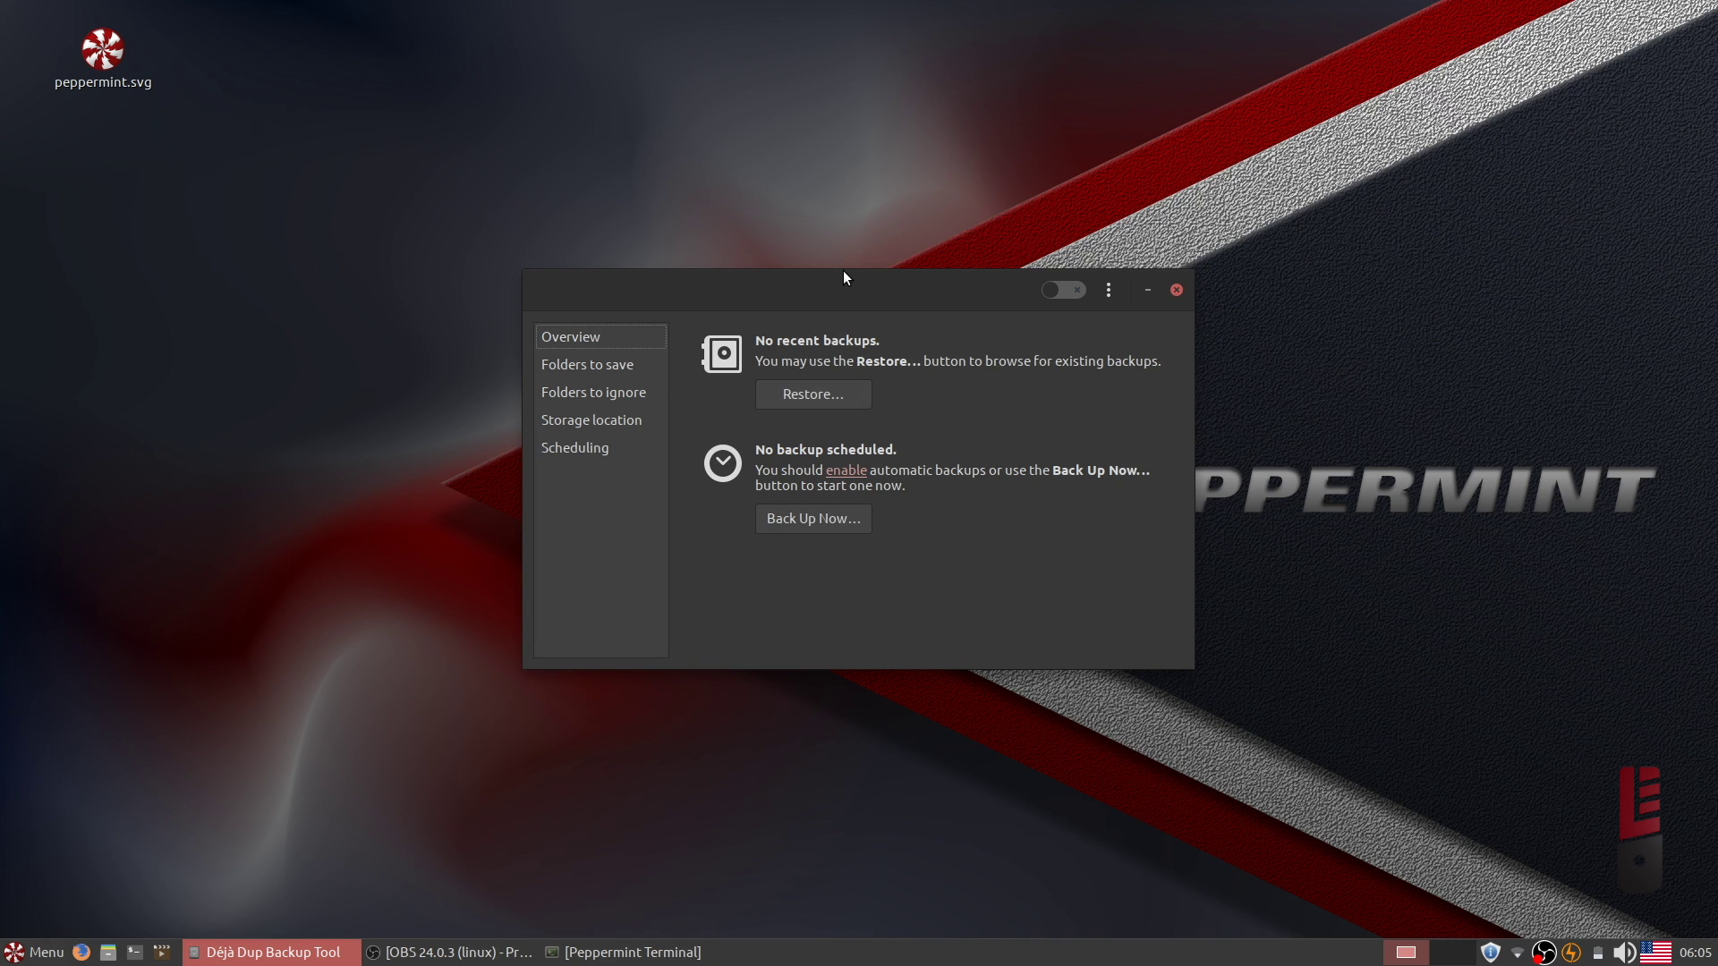
# Restore from a Local Folder backup location, choosing the L4E Backups folder on the L4E And Backups drive
pyautogui.click(814, 395)
pyautogui.click(893, 445)
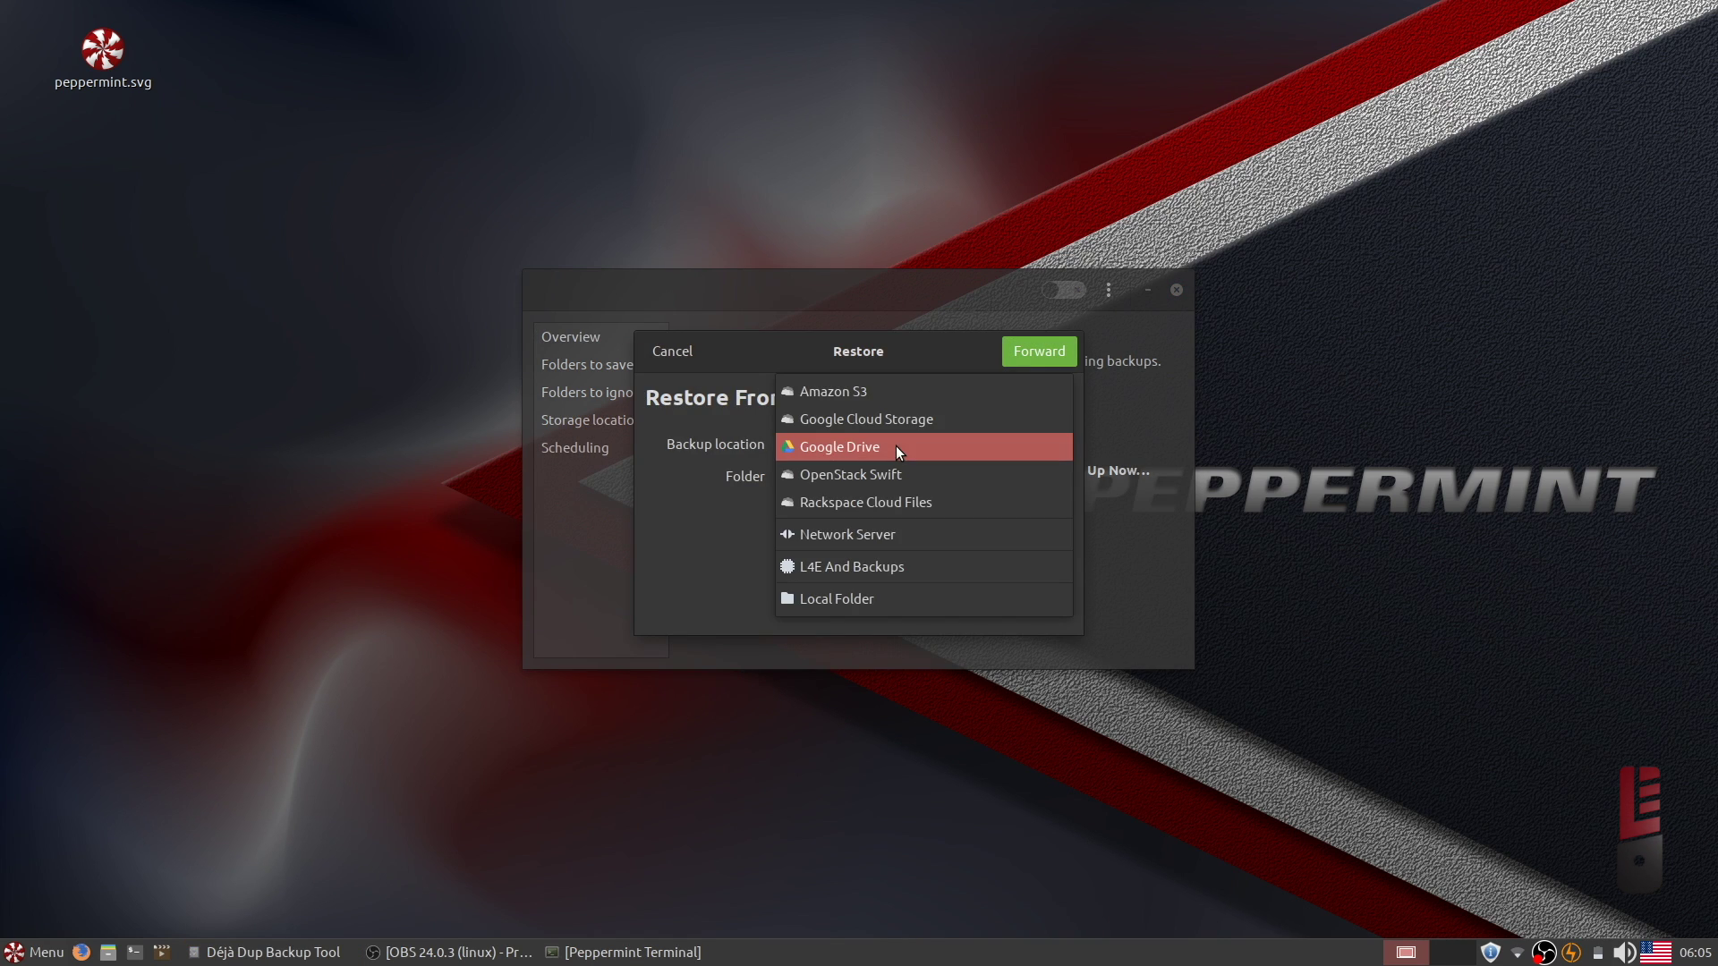
pyautogui.click(871, 600)
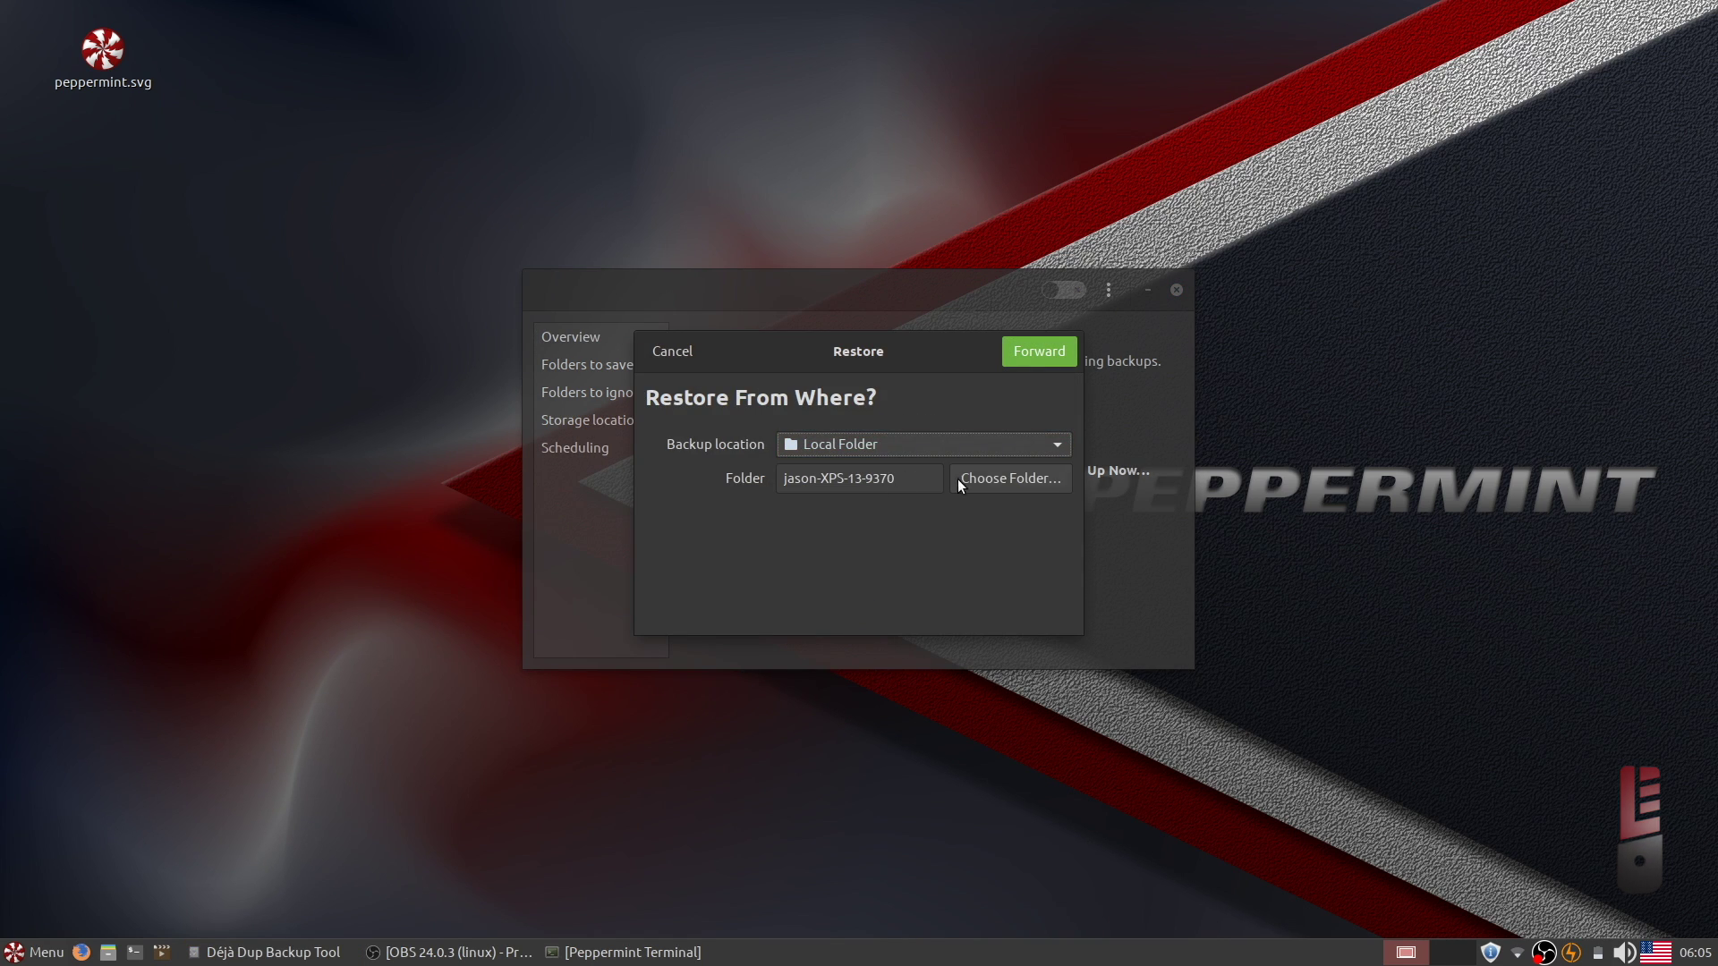
pyautogui.click(1002, 479)
pyautogui.click(371, 362)
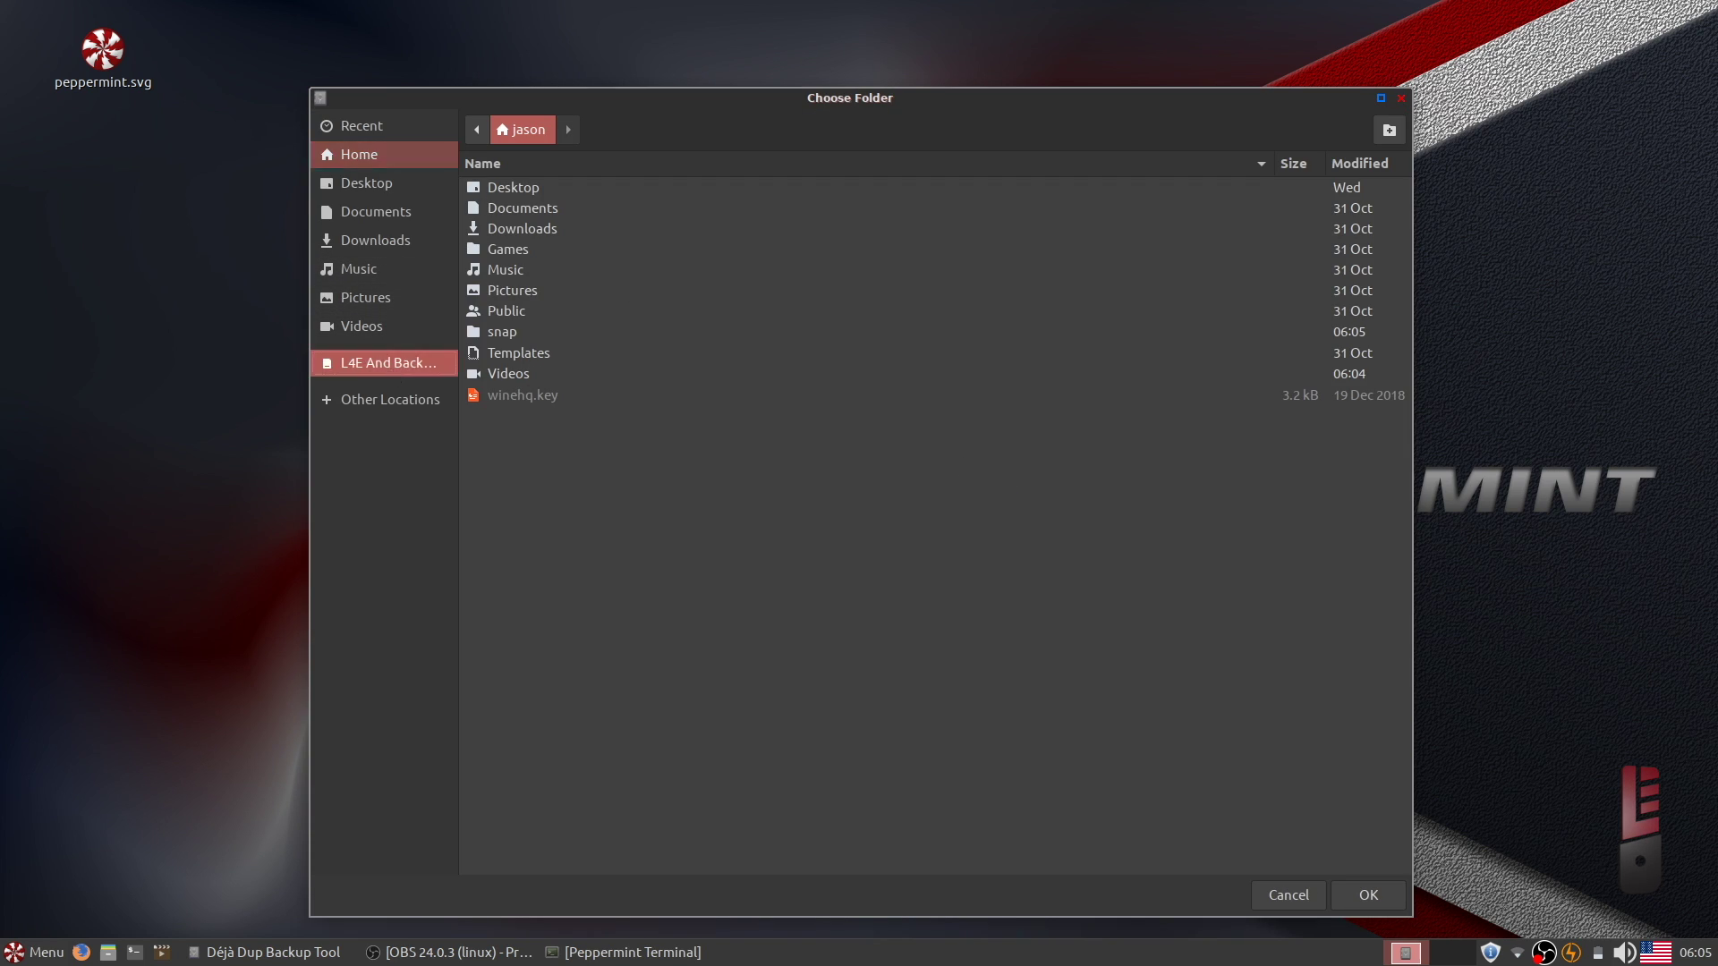
pyautogui.click(502, 249)
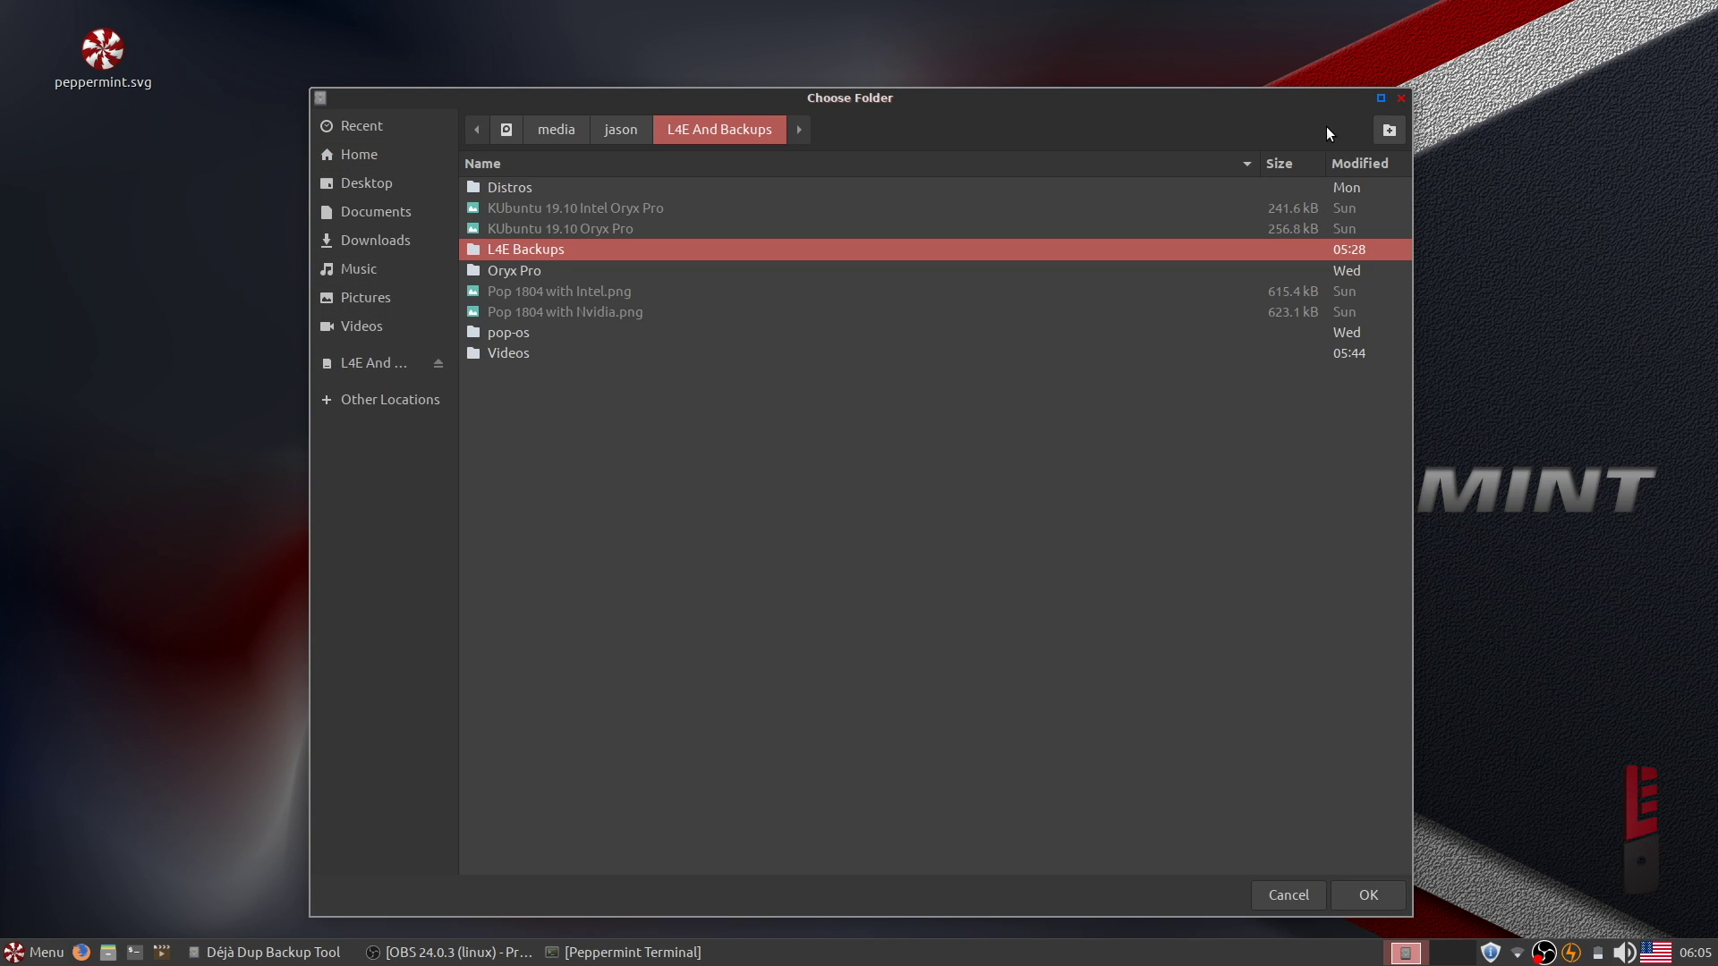
pyautogui.click(1368, 894)
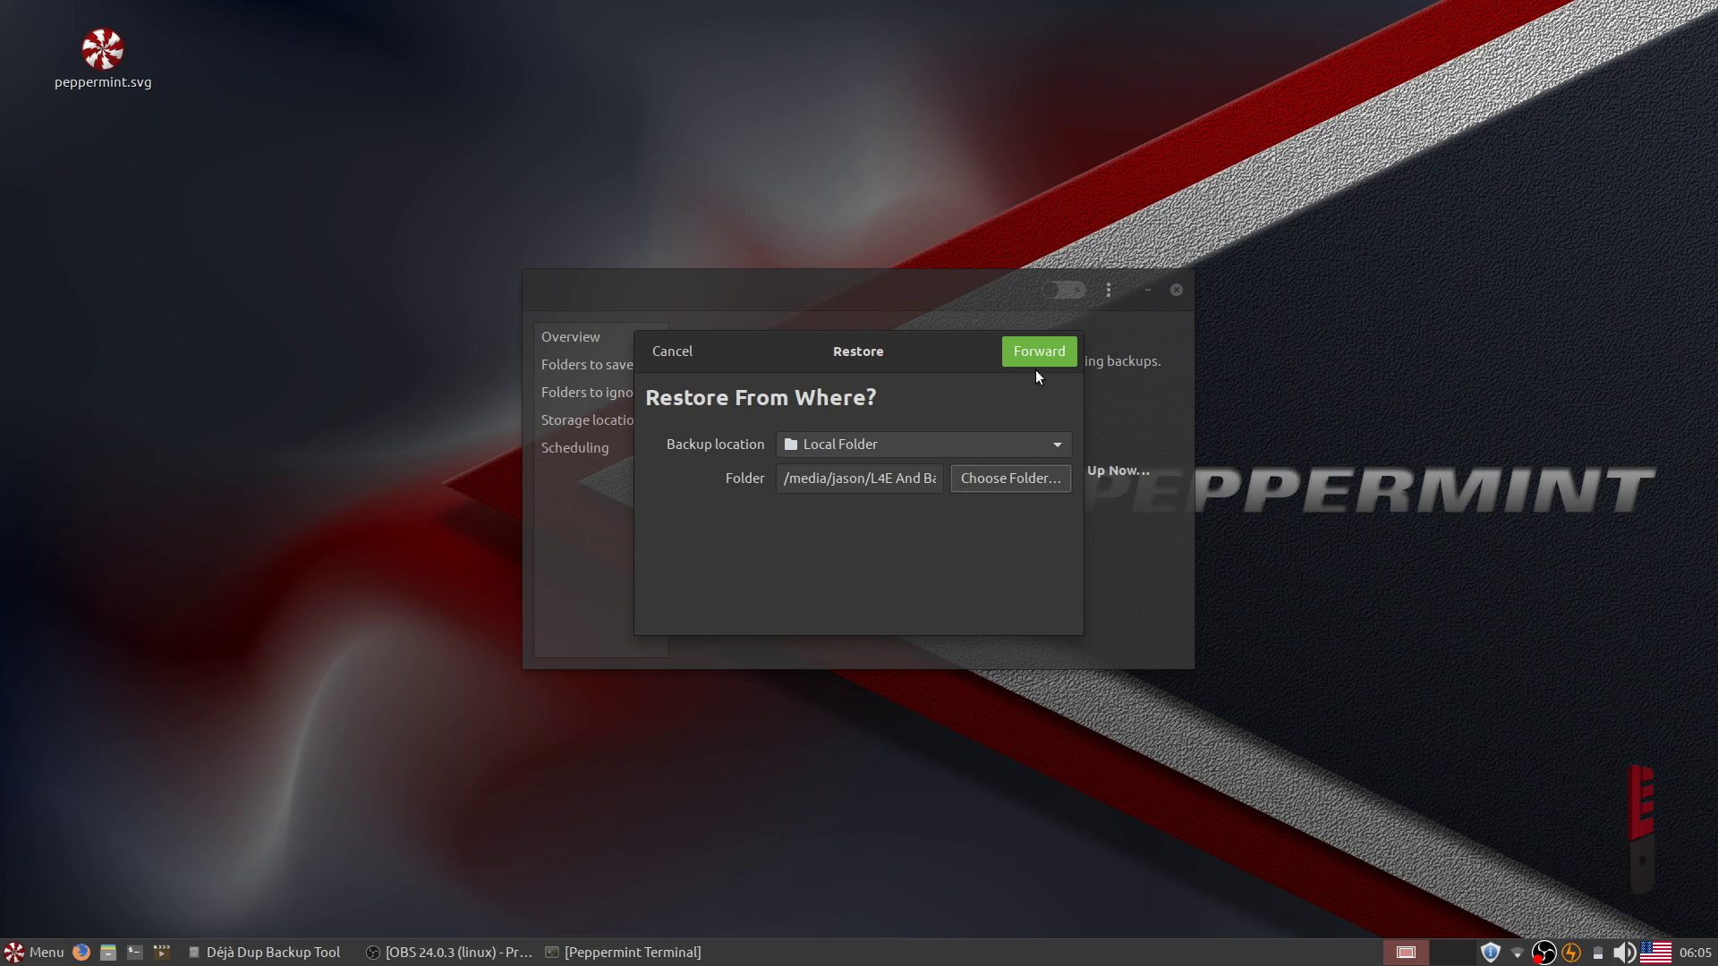
pyautogui.click(1047, 348)
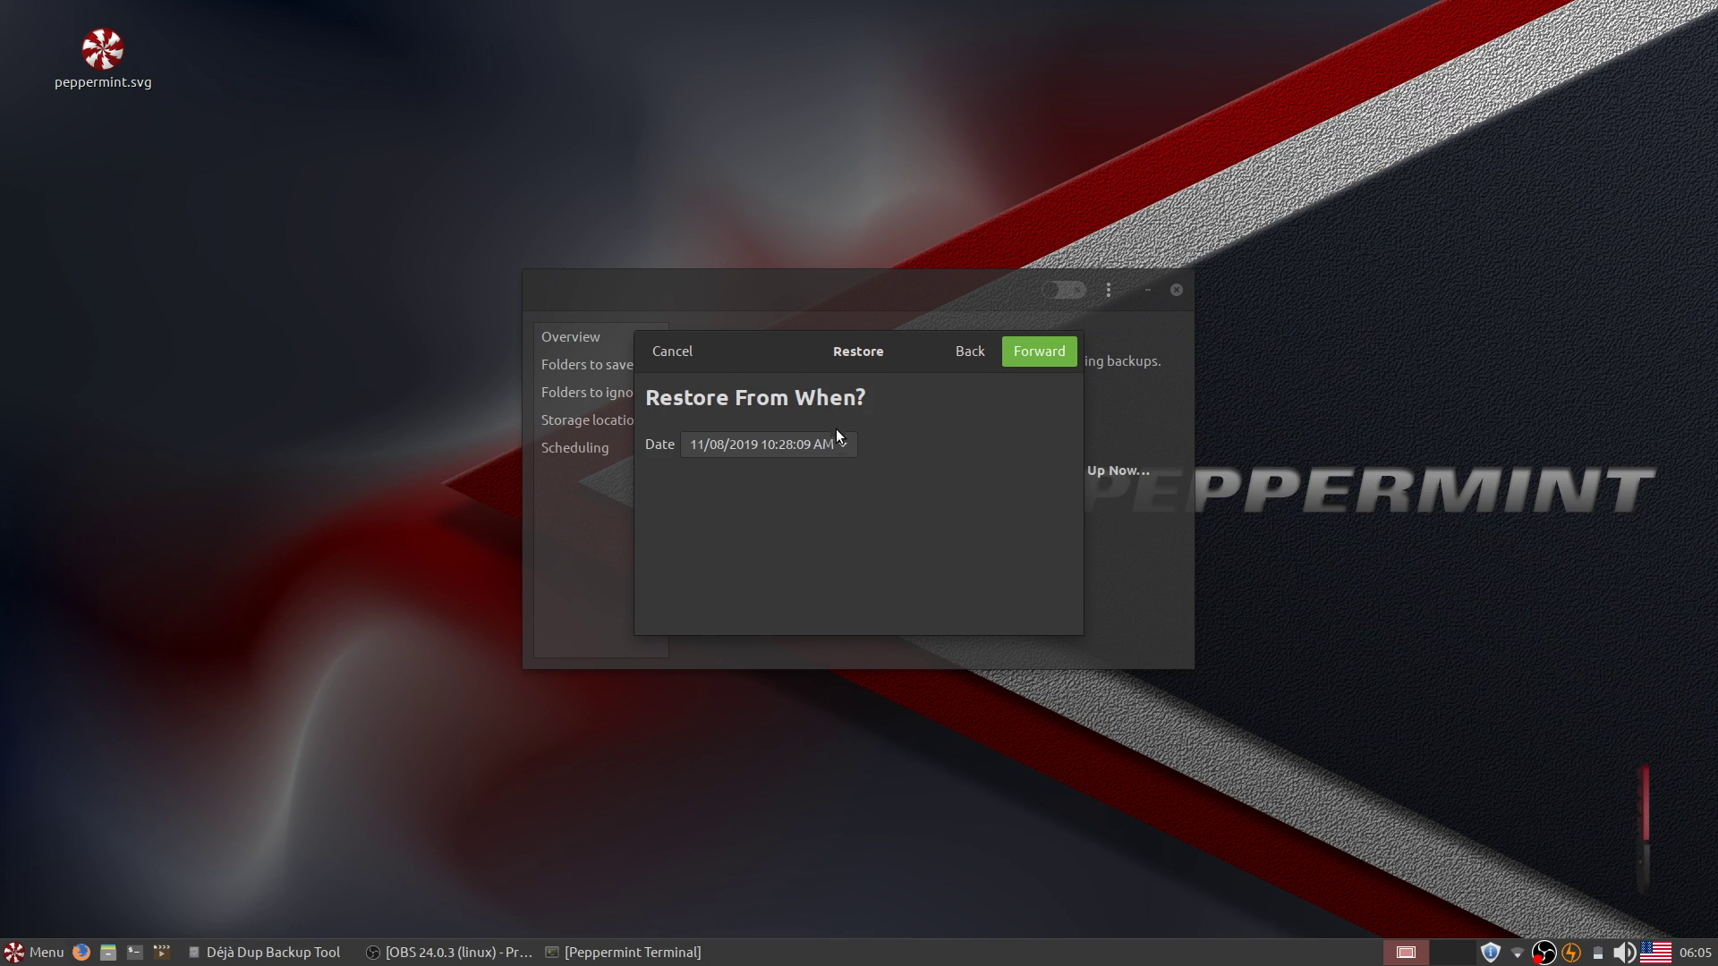
# Choose the 11/08/2019 10:28:09 AM backup date to restore from
pyautogui.click(836, 438)
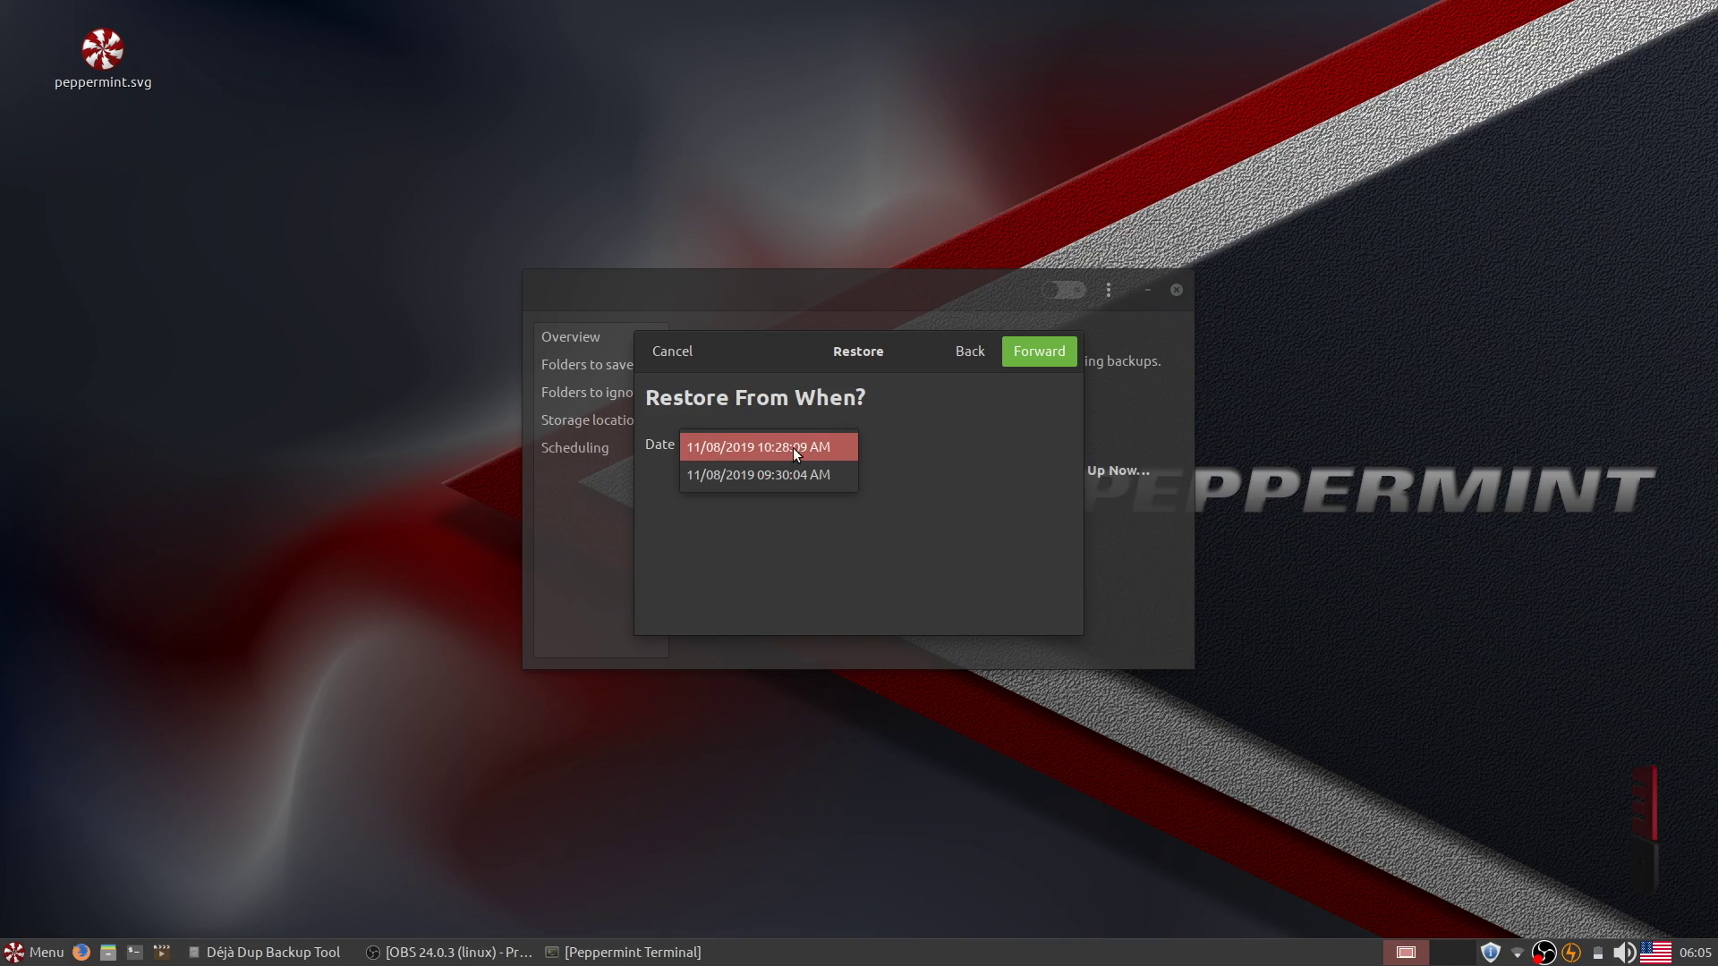
pyautogui.click(750, 448)
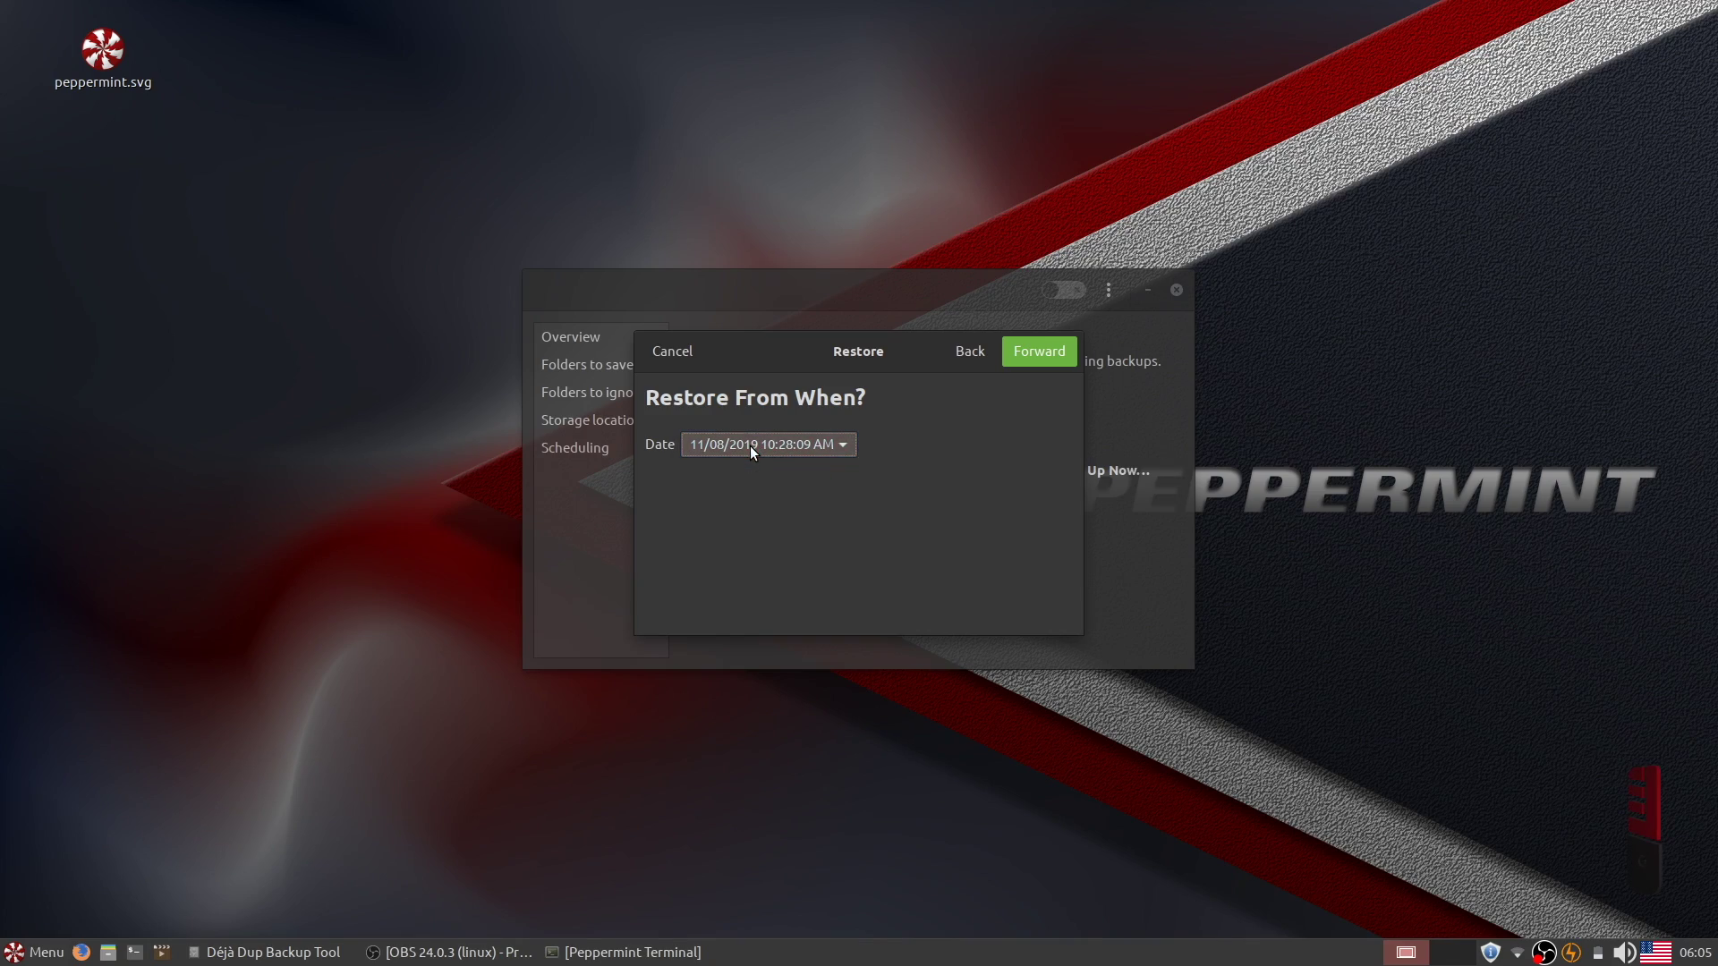
pyautogui.click(1043, 349)
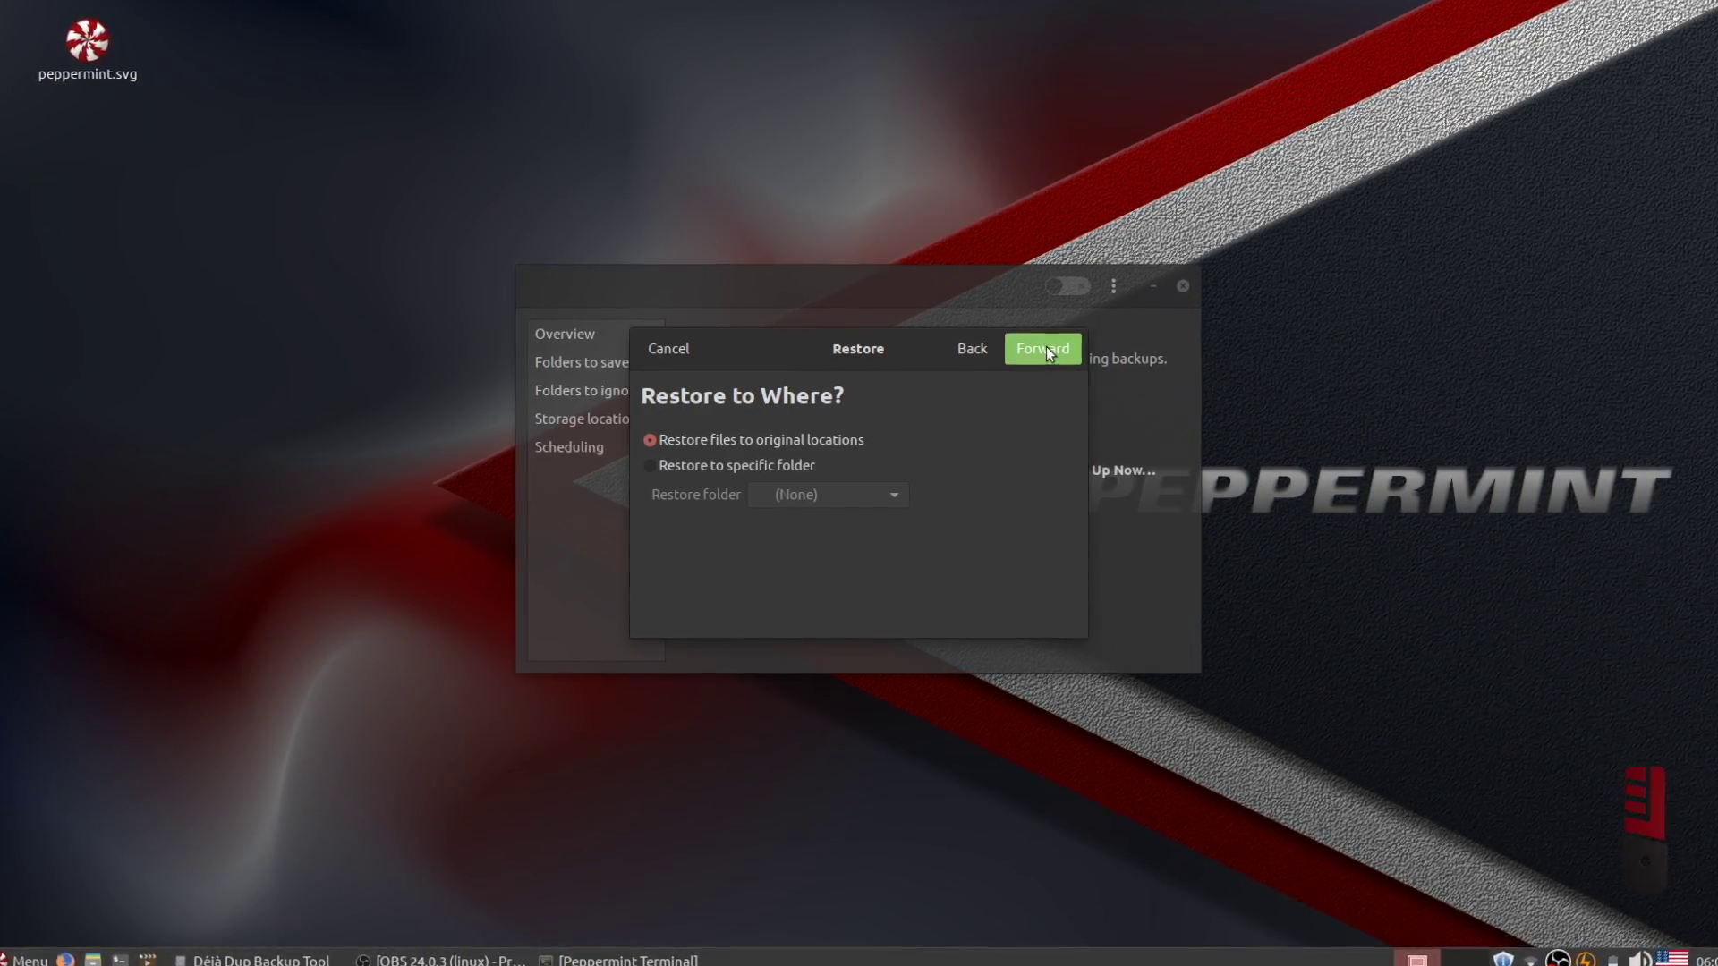
# Keep restoring files to their original locations and start the restore
pyautogui.click(777, 437)
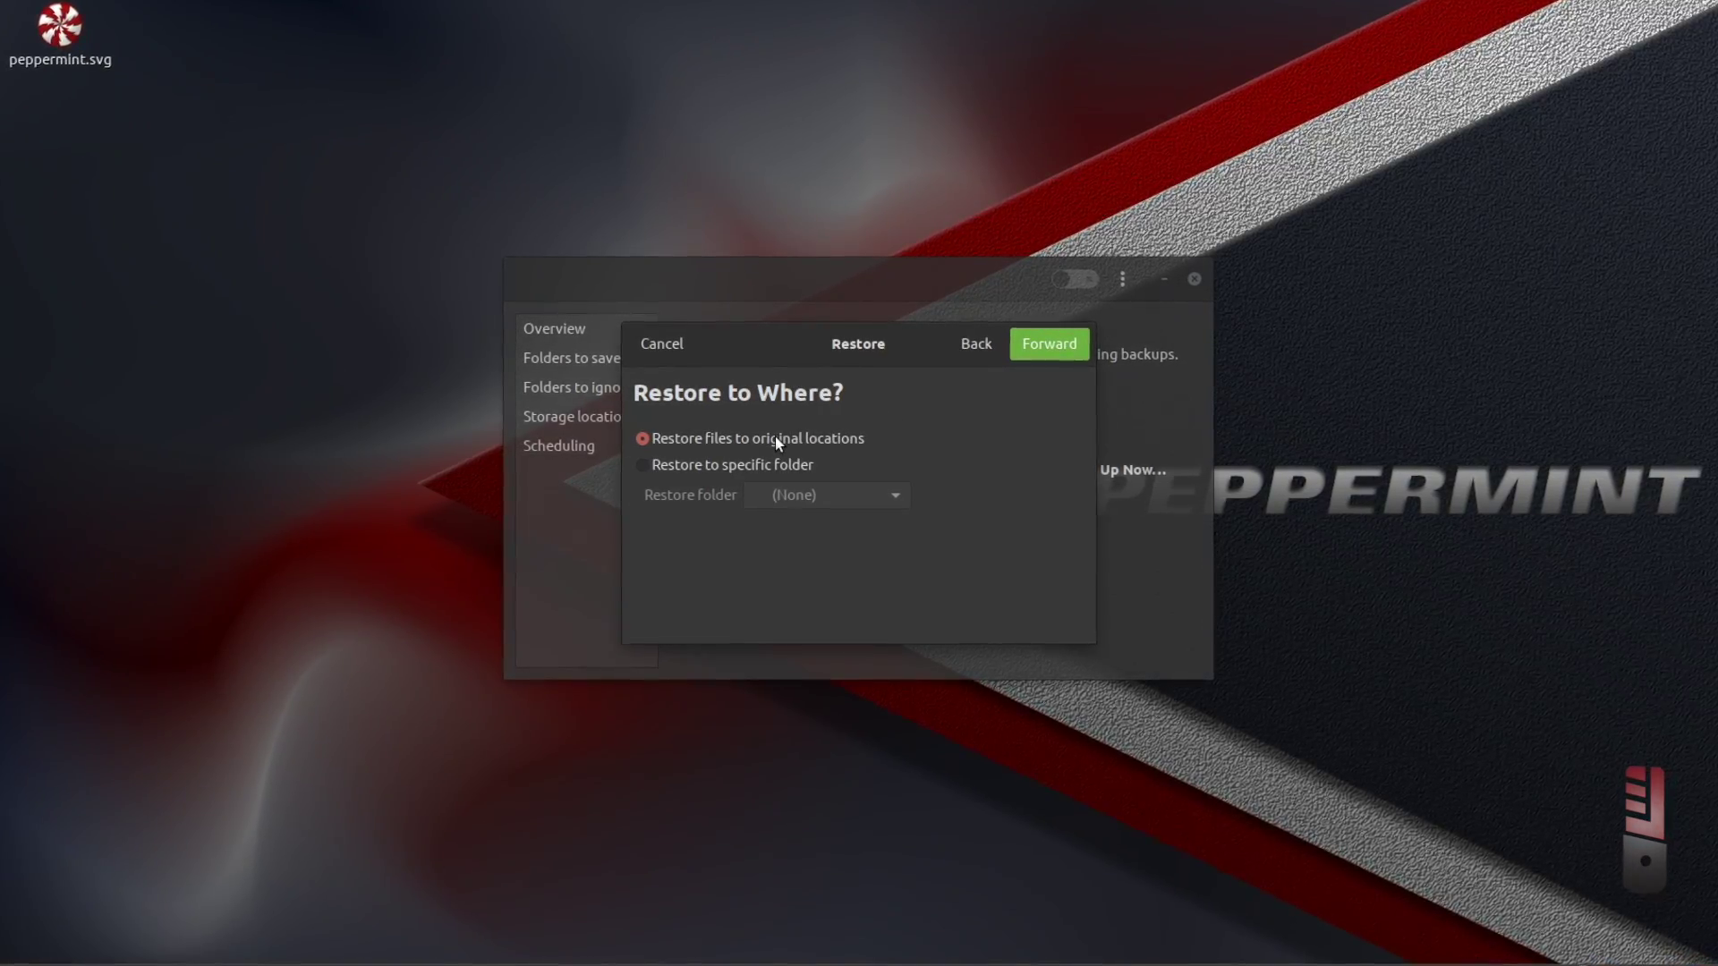
pyautogui.click(637, 467)
pyautogui.click(631, 434)
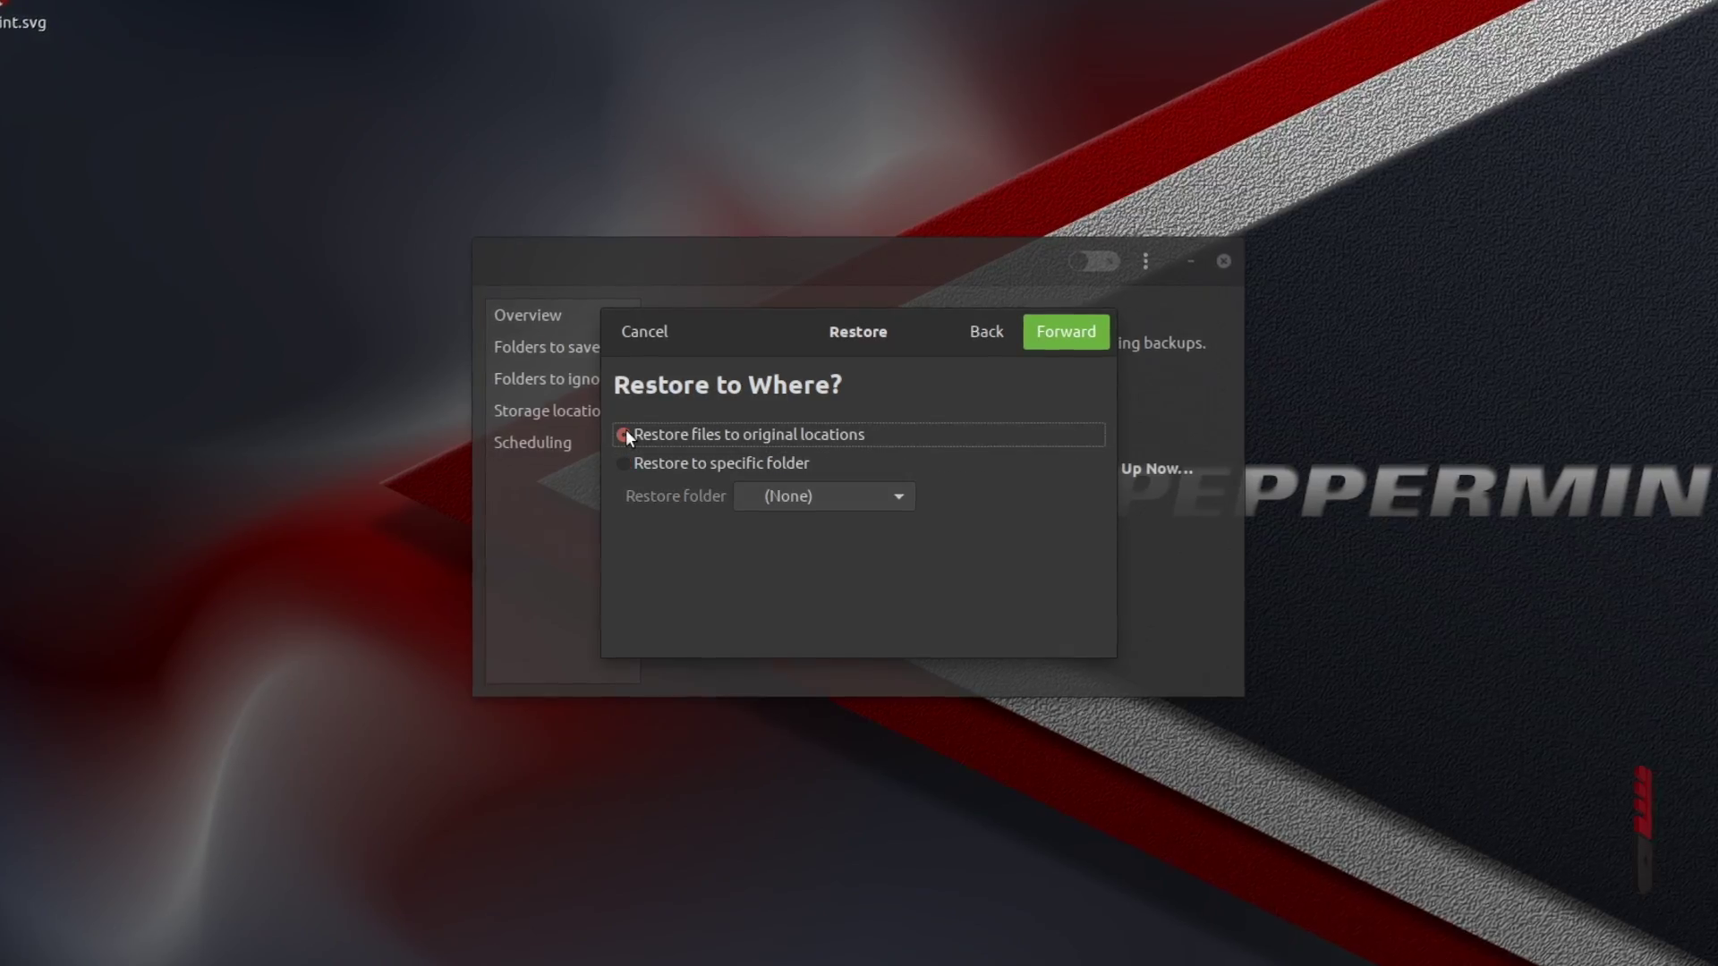
pyautogui.click(1062, 330)
pyautogui.click(1065, 327)
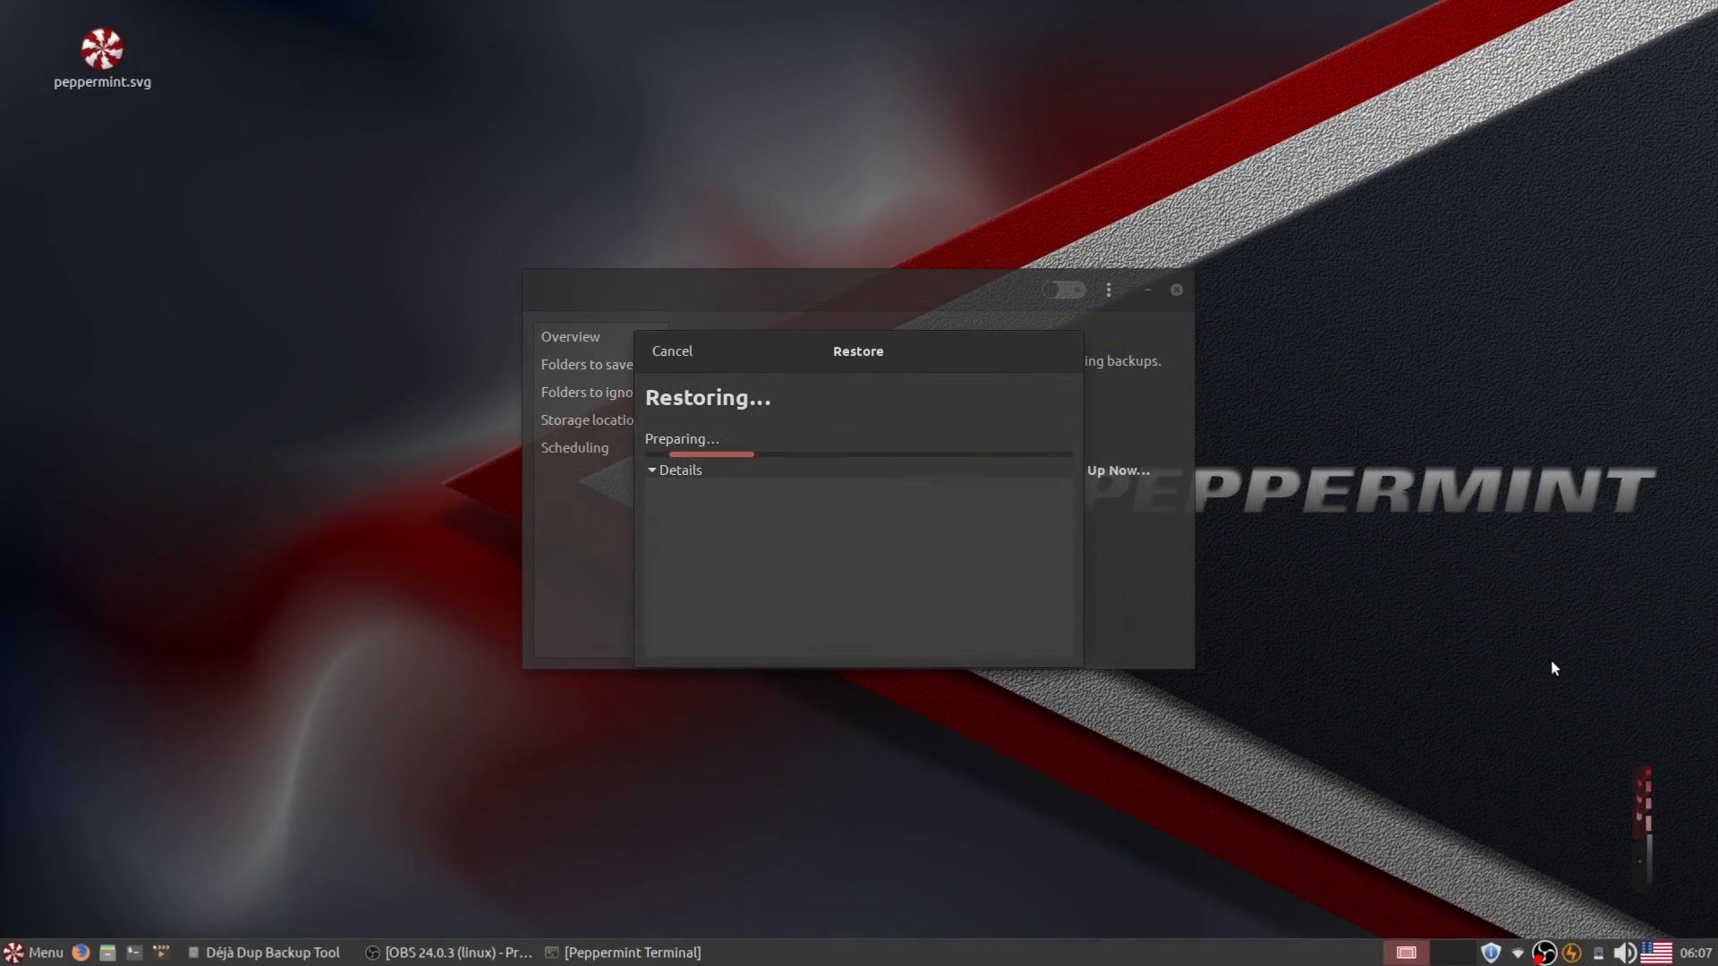